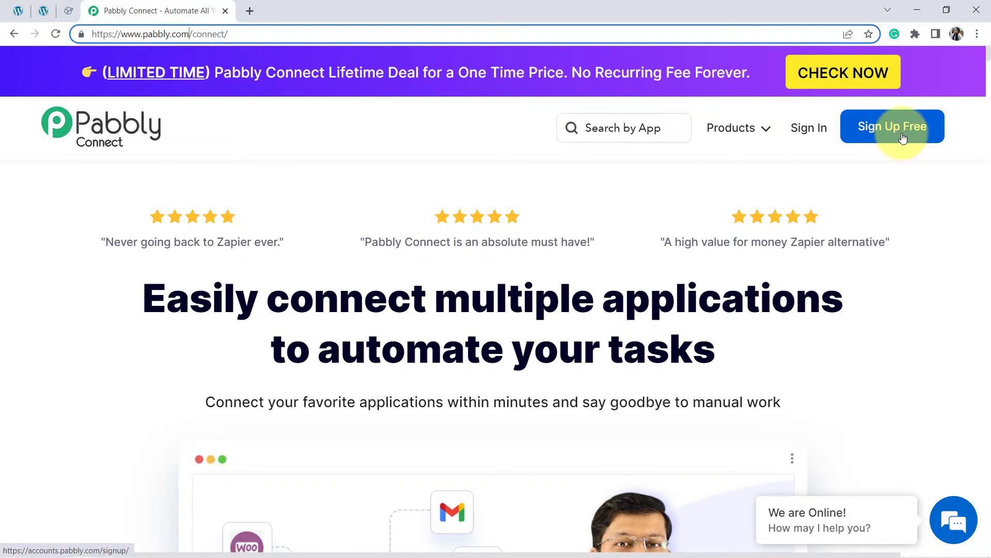
# Step: Sign in to the Pabbly account and open the Pabbly Connect dashboard
pyautogui.click(802, 135)
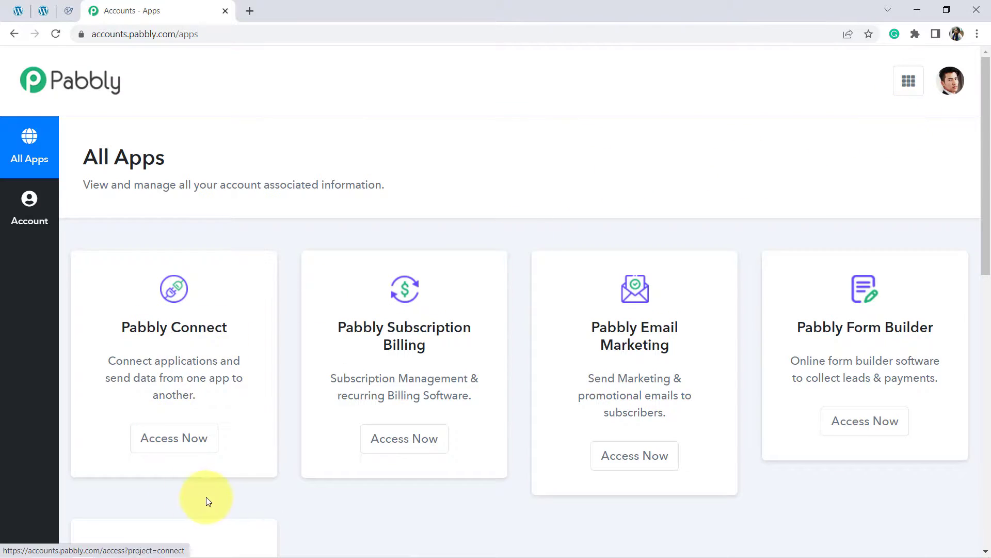
pyautogui.click(157, 439)
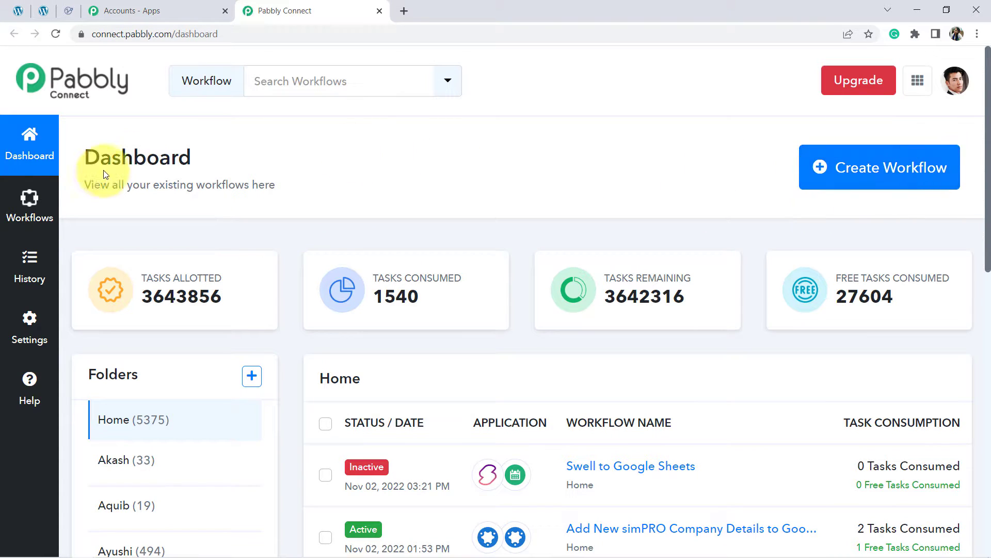
pyautogui.moveTo(122, 157); pyautogui.dragTo(195, 182)
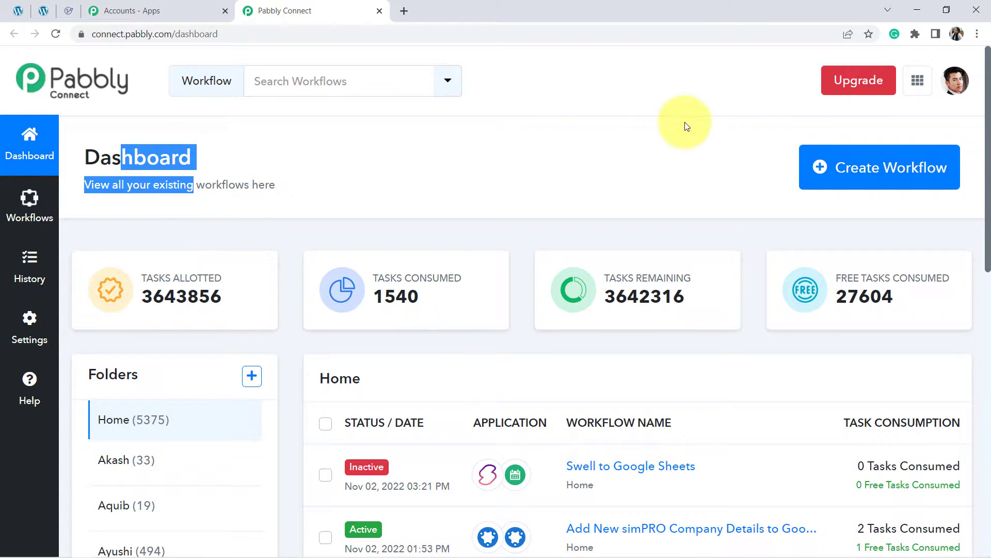
# Step: Create a workflow named "When Order Placed in WooCommerce -> Add Customer in Retently"
pyautogui.click(849, 173)
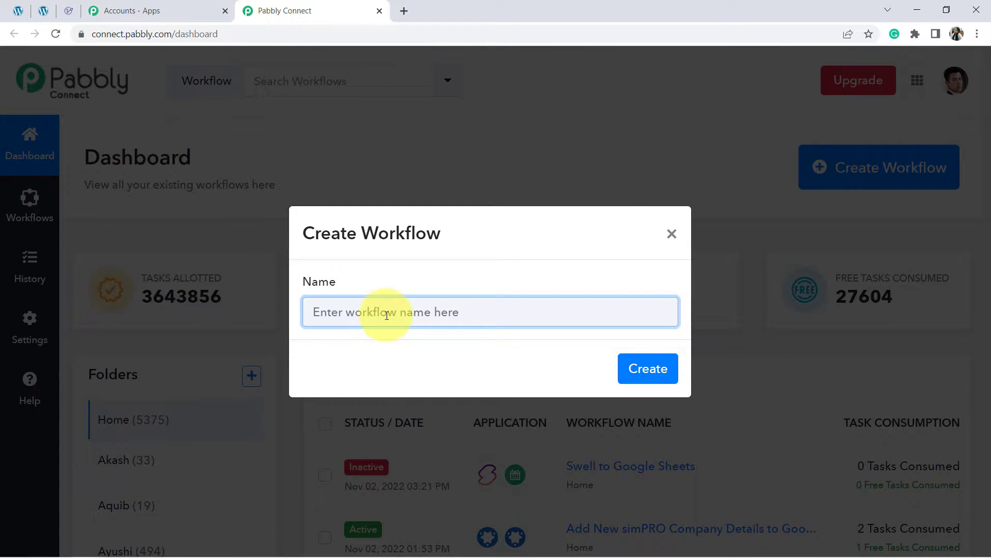
pyautogui.hotkey('ctrl', 'v')
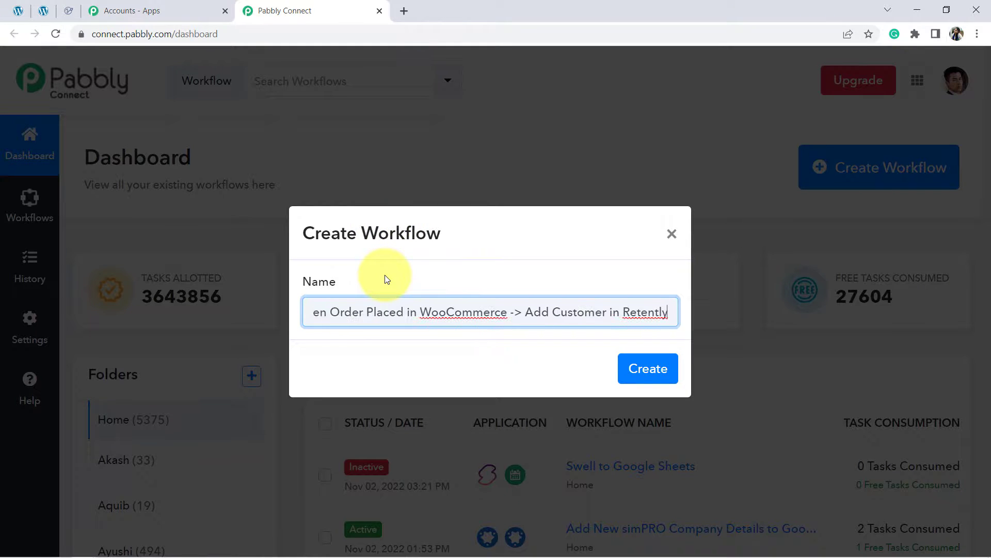
pyautogui.moveTo(355, 310); pyautogui.dragTo(237, 332)
pyautogui.click(333, 311)
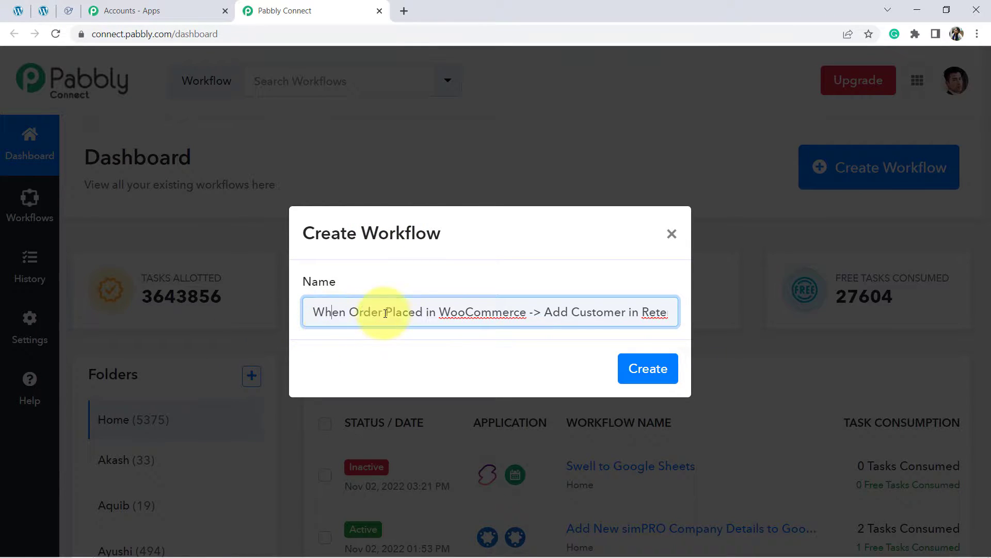
pyautogui.moveTo(403, 312); pyautogui.dragTo(681, 316)
pyautogui.click(630, 310)
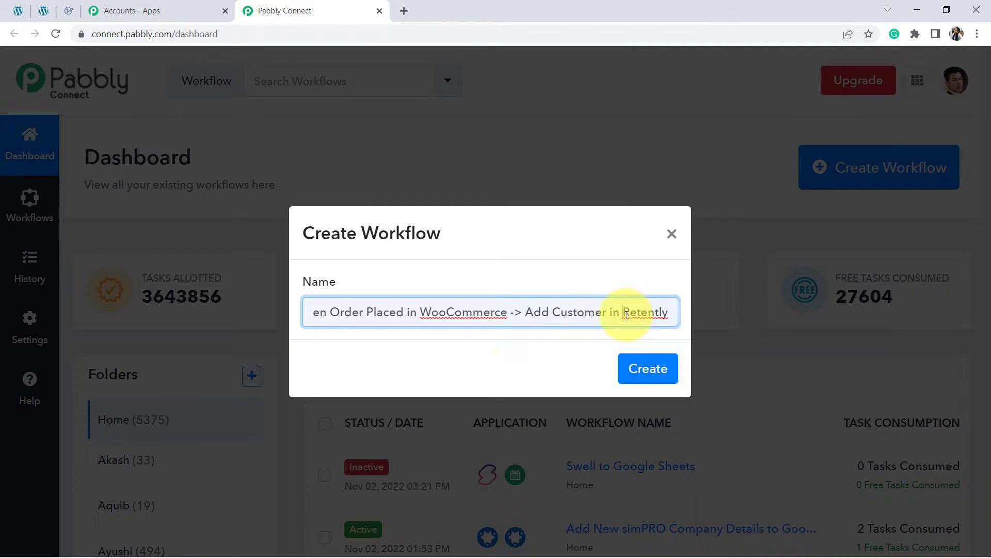
pyautogui.click(648, 370)
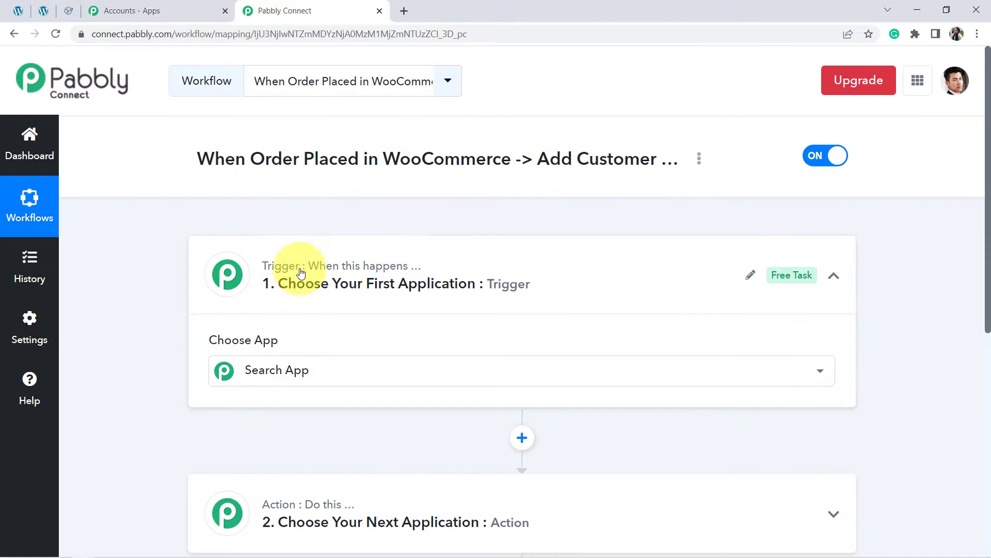
# Step: Set the workflow's trigger app to WooCommerce with the trigger event New Order Created
pyautogui.click(360, 269)
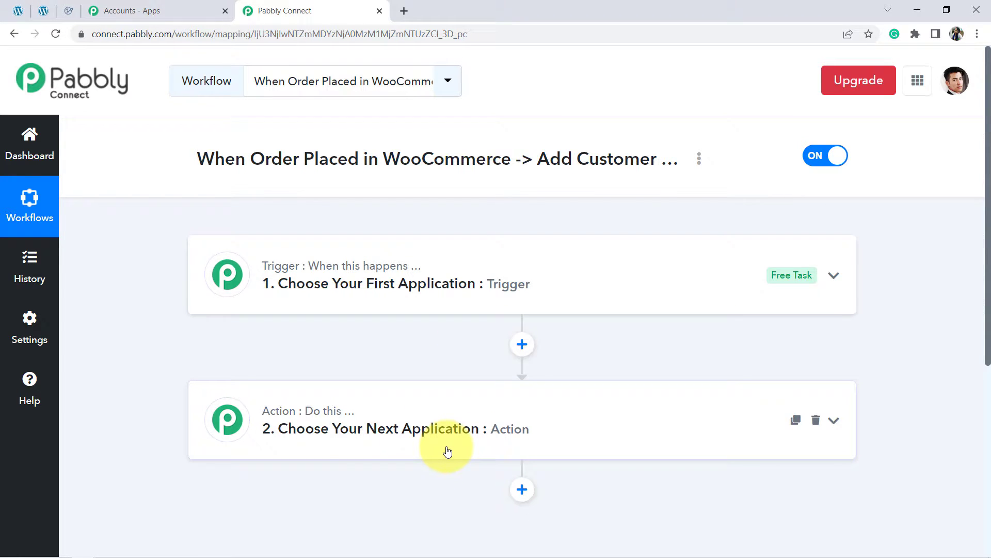
pyautogui.moveTo(225, 159); pyautogui.dragTo(534, 175)
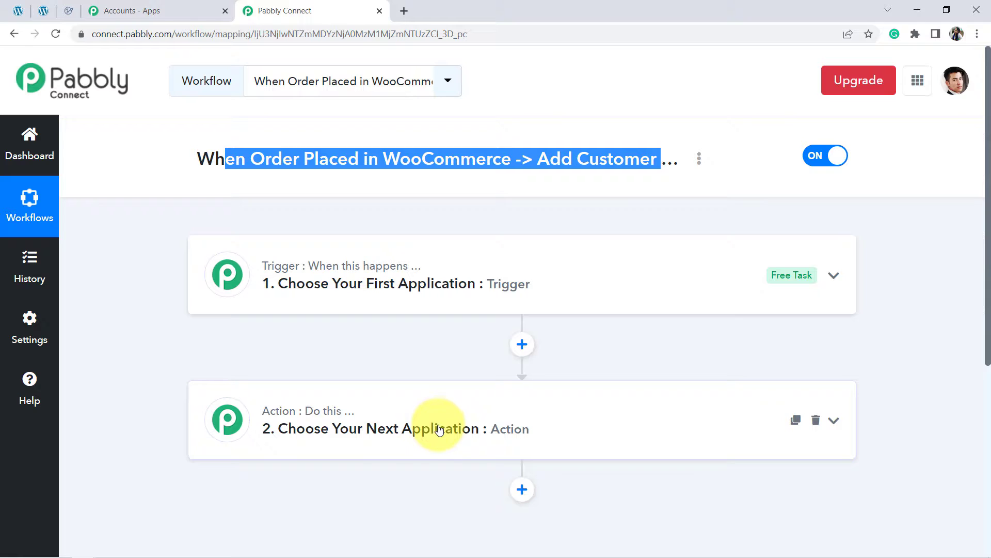
pyautogui.click(347, 266)
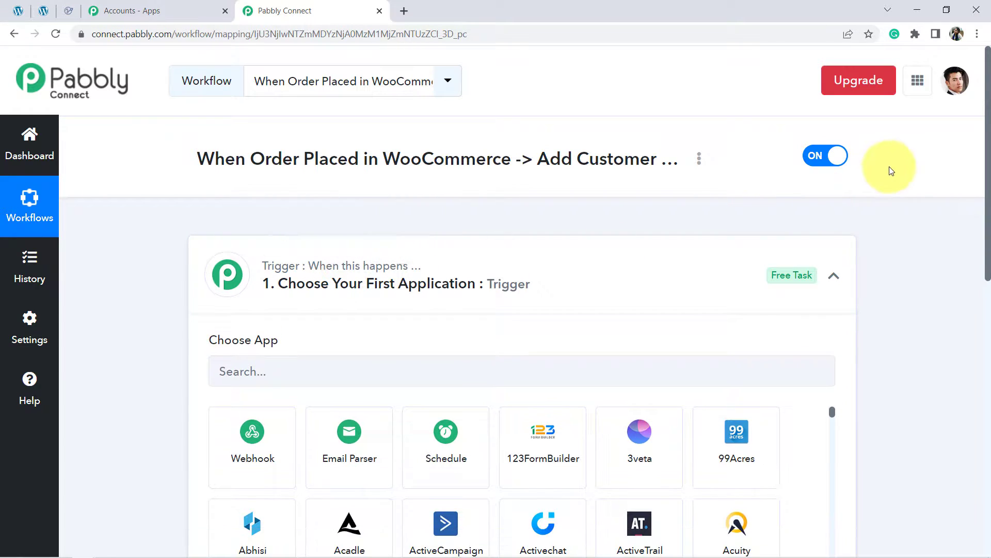
pyautogui.moveTo(989, 160); pyautogui.dragTo(981, 222)
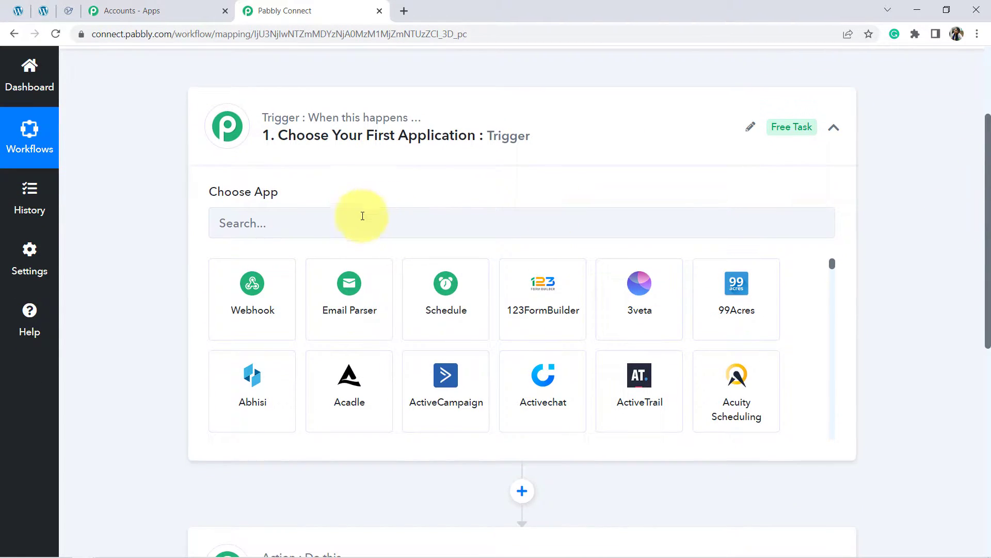
pyautogui.click(310, 224)
pyautogui.write('wo')
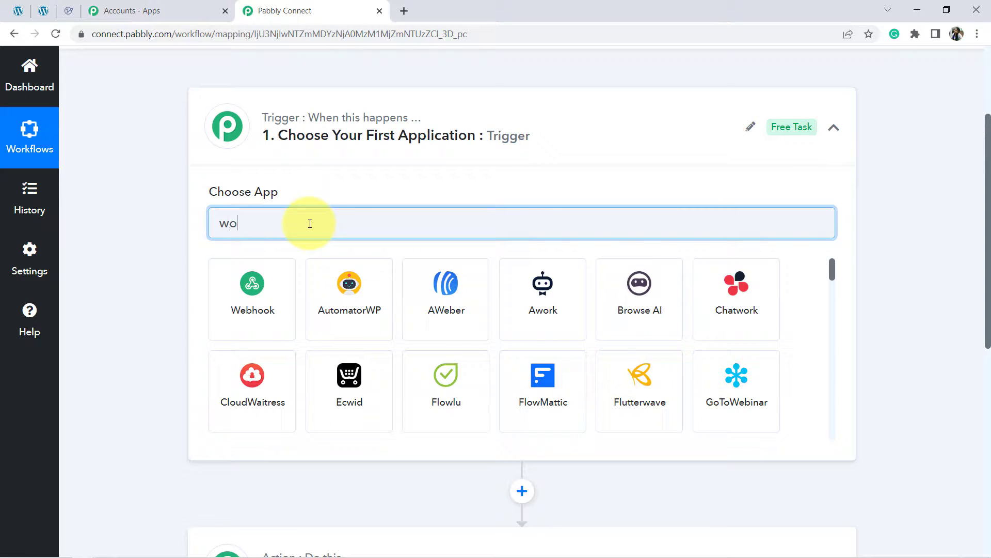
pyautogui.write('ocom')
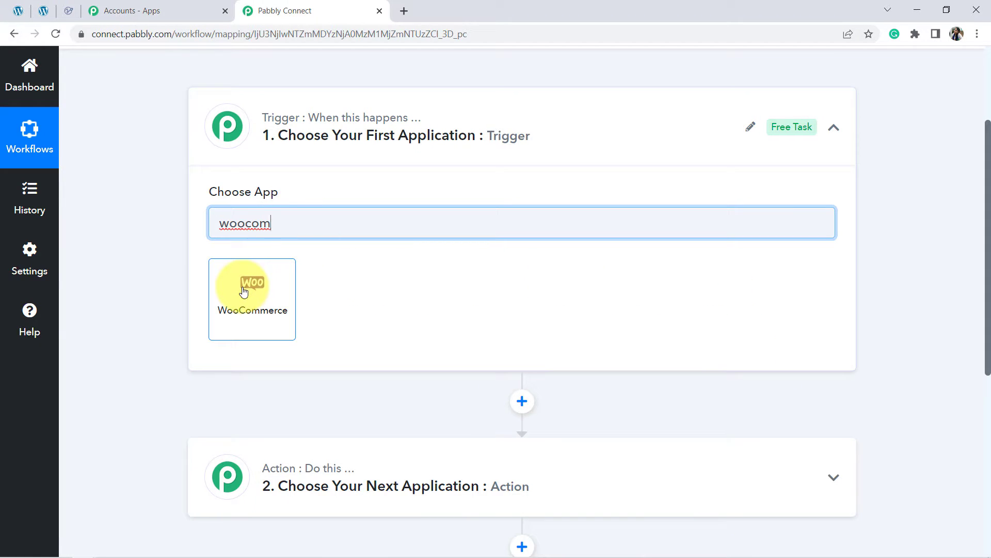
pyautogui.click(249, 286)
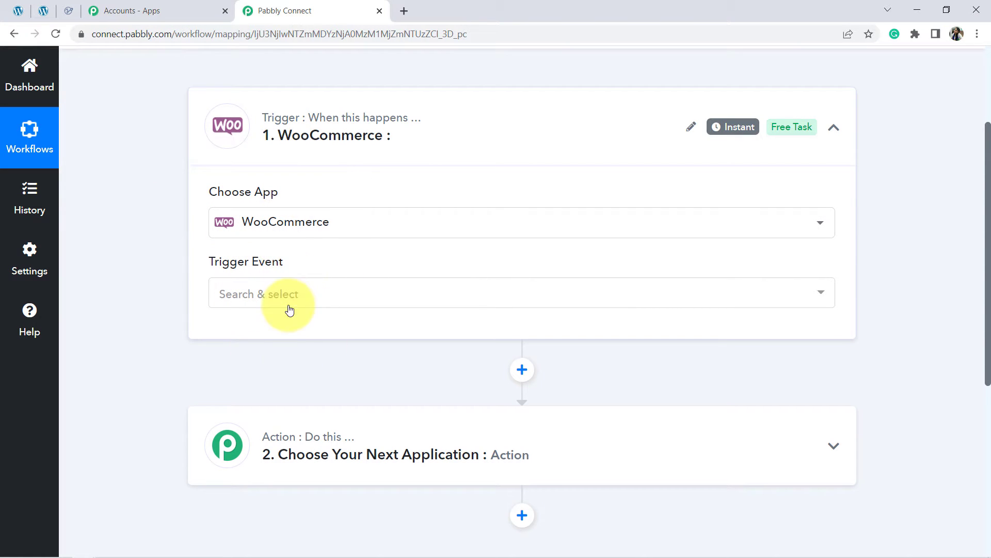
pyautogui.click(225, 299)
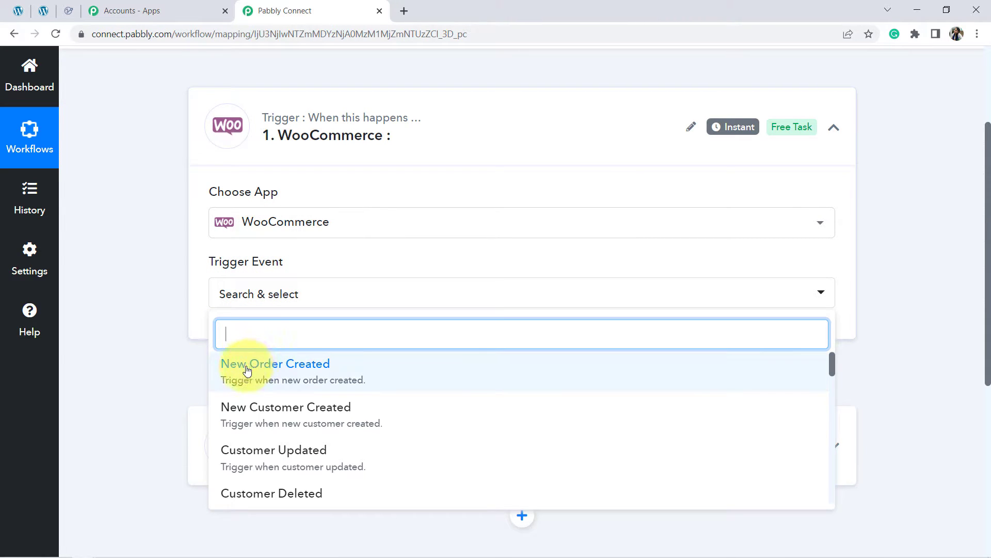
pyautogui.click(279, 373)
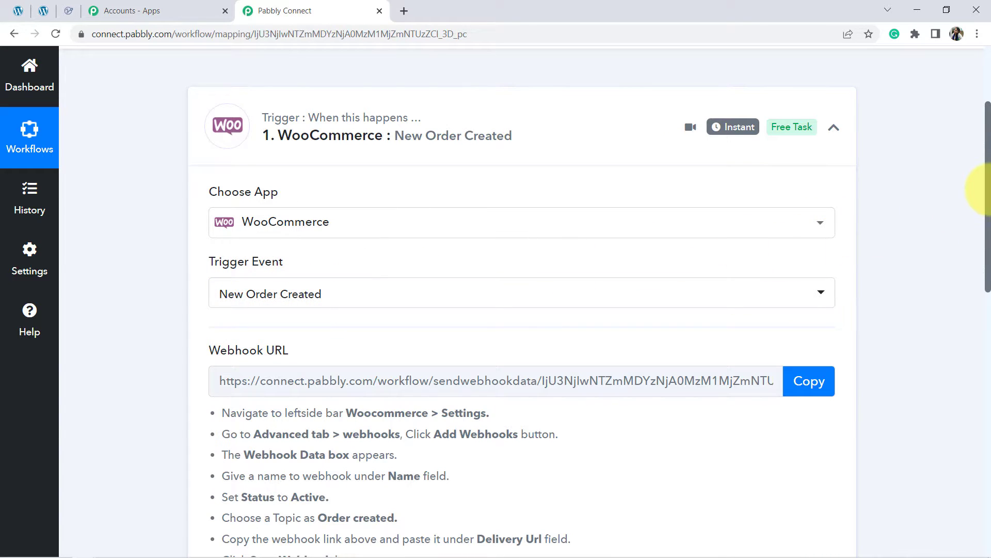
# Step: Review the webhook setup instructions of the WooCommerce trigger and copy its webhook URL
pyautogui.moveTo(987, 193); pyautogui.dragTo(987, 265)
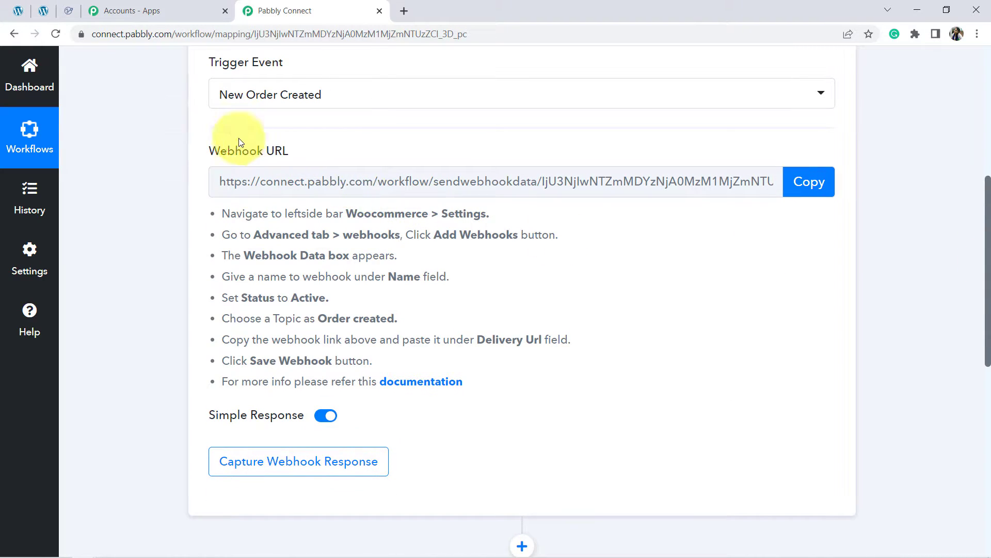
pyautogui.moveTo(243, 133); pyautogui.dragTo(322, 163)
pyautogui.moveTo(262, 213); pyautogui.dragTo(310, 361)
pyautogui.click(303, 73)
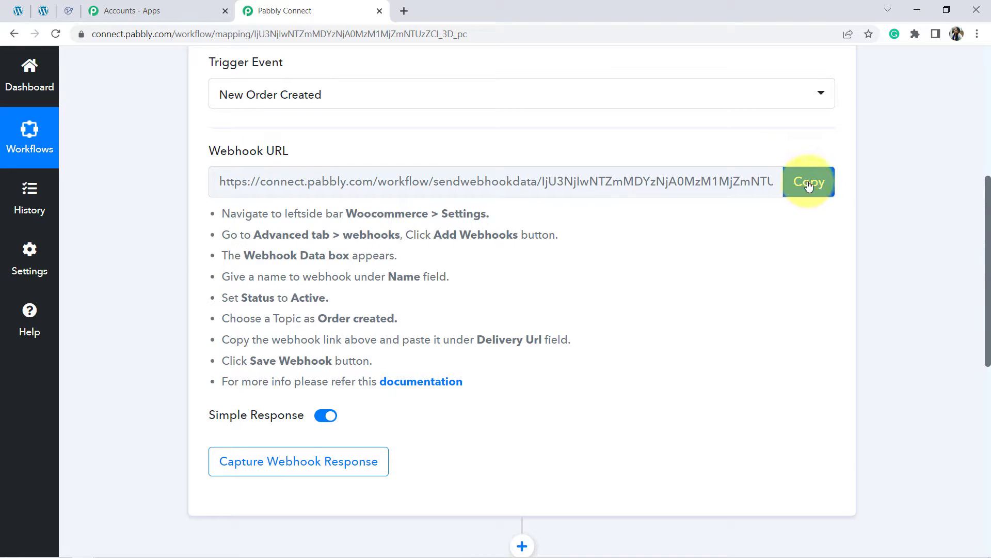
pyautogui.click(824, 180)
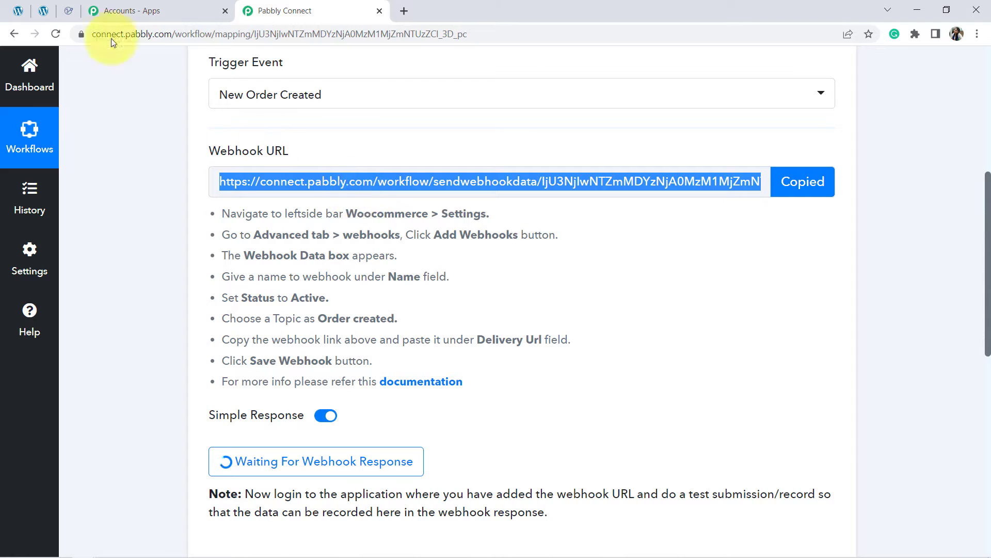
# Step: Switch to the store's WordPress admin and start a new webhook in WooCommerce's advanced settings
pyautogui.click(43, 10)
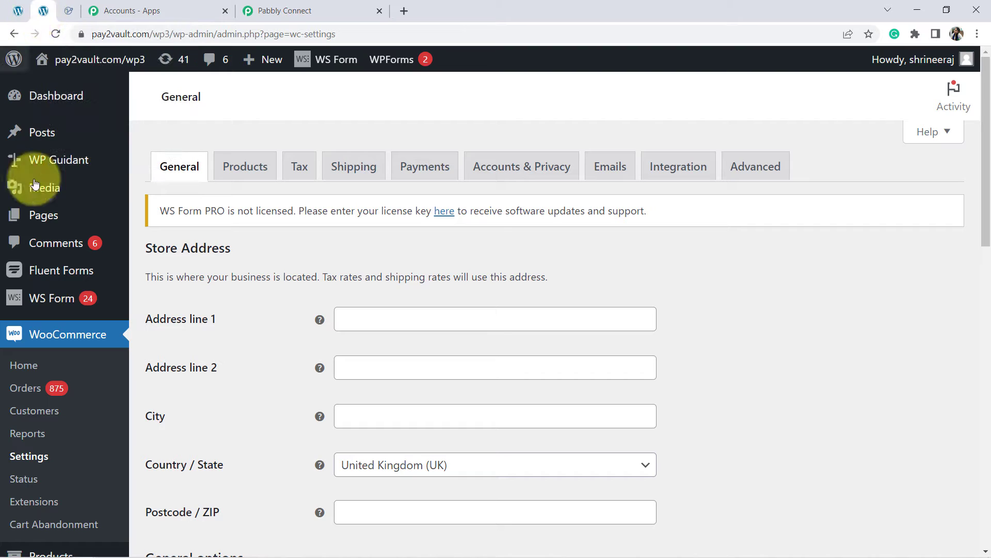
pyautogui.click(29, 456)
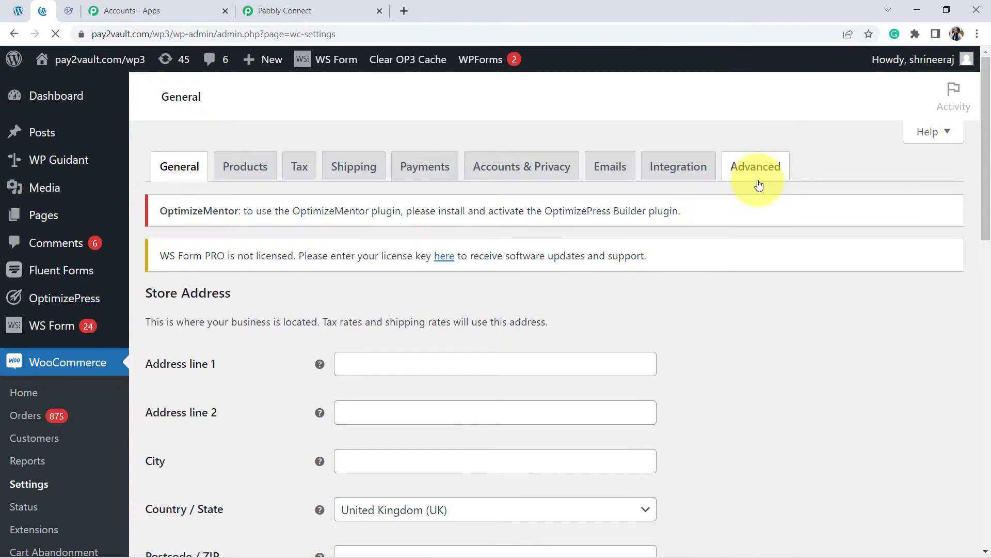
pyautogui.click(763, 171)
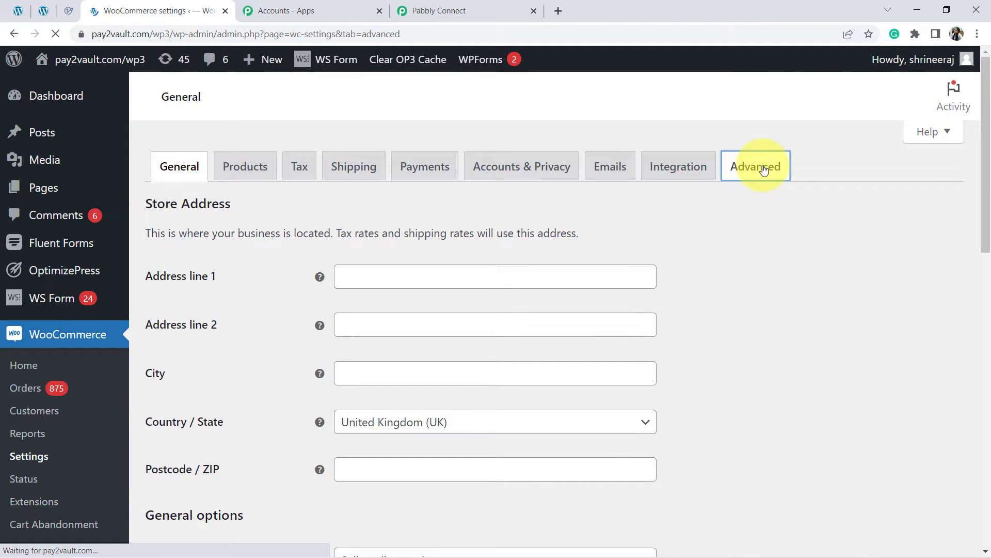
pyautogui.click(281, 200)
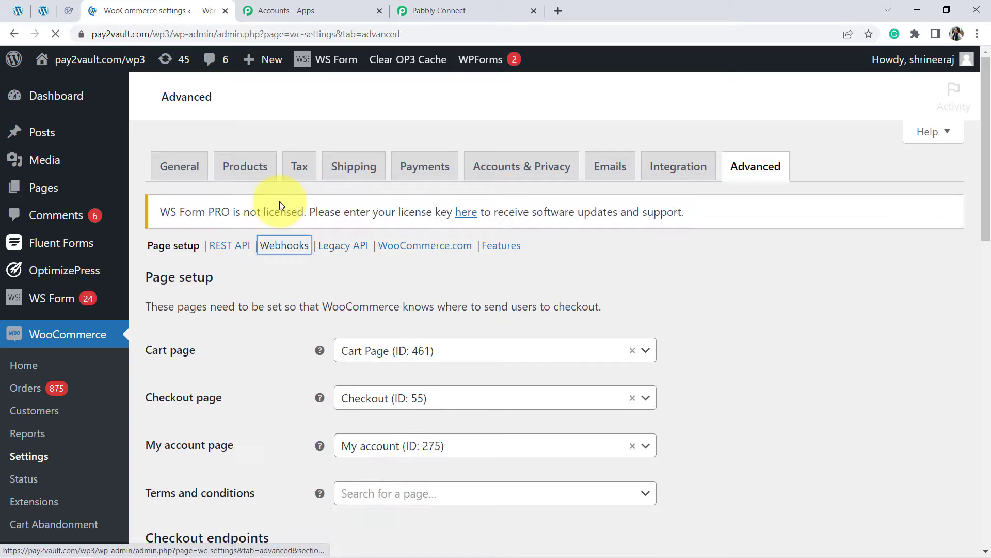
pyautogui.click(290, 246)
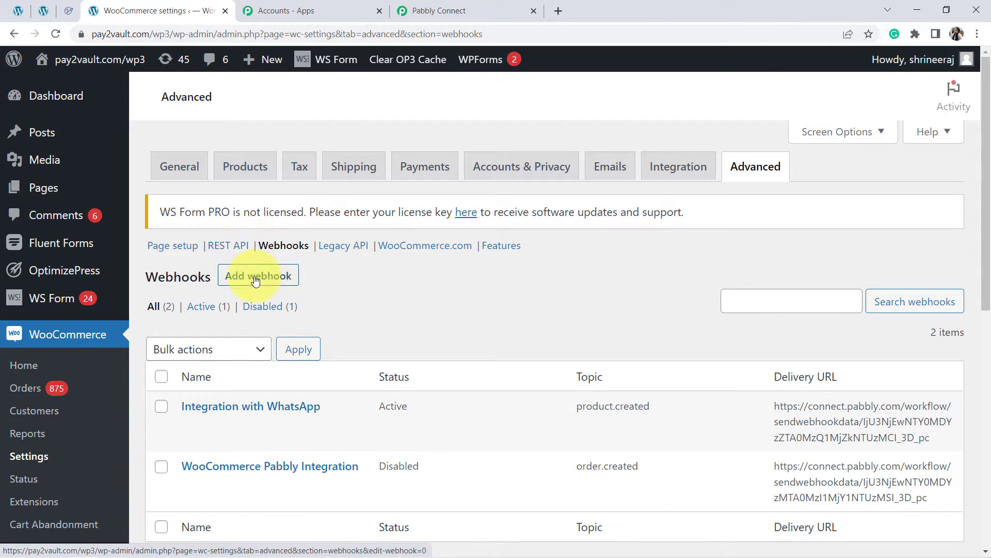
pyautogui.click(256, 281)
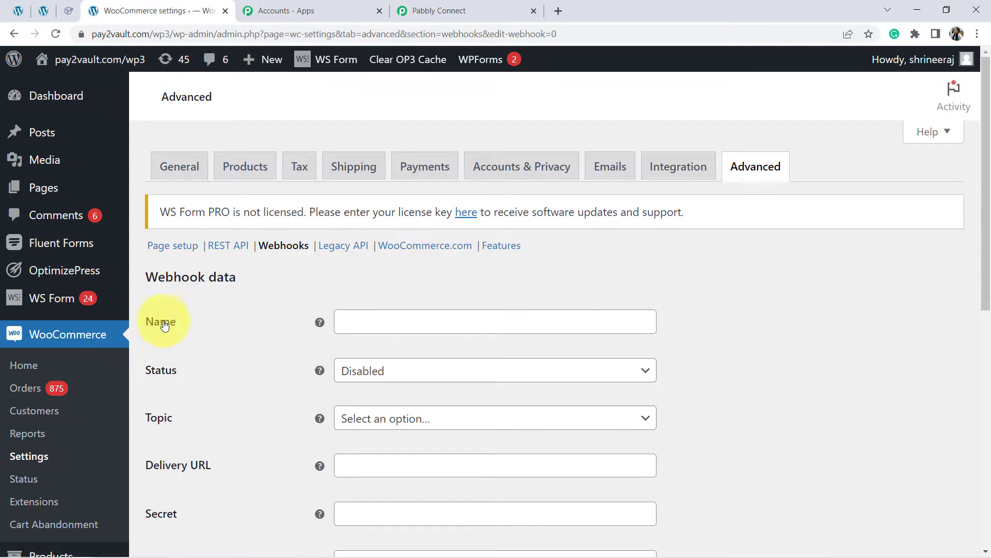
# Step: Name the webhook "Integration with Pabbly Connect" and set its status to Active
pyautogui.click(364, 317)
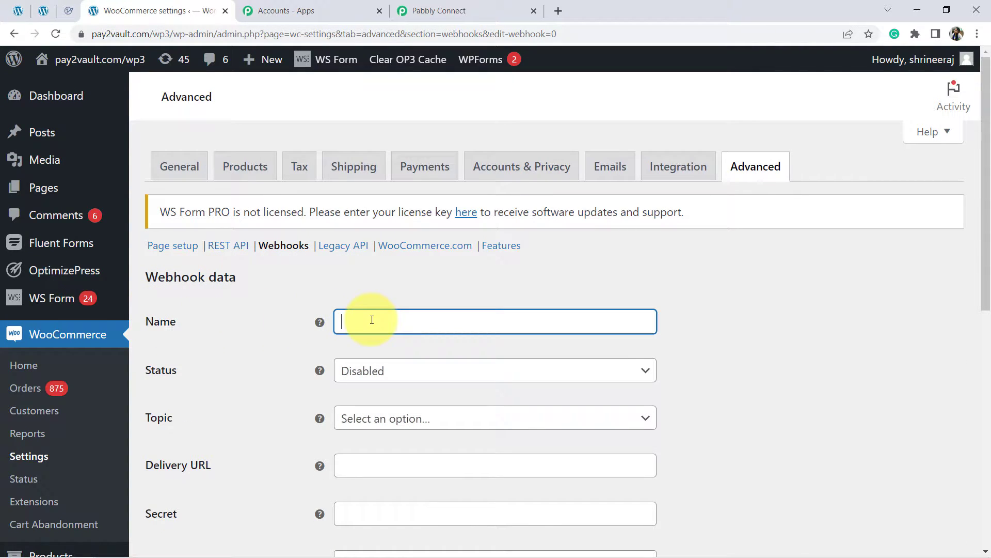
pyautogui.write('Integration with Pabbly Connect')
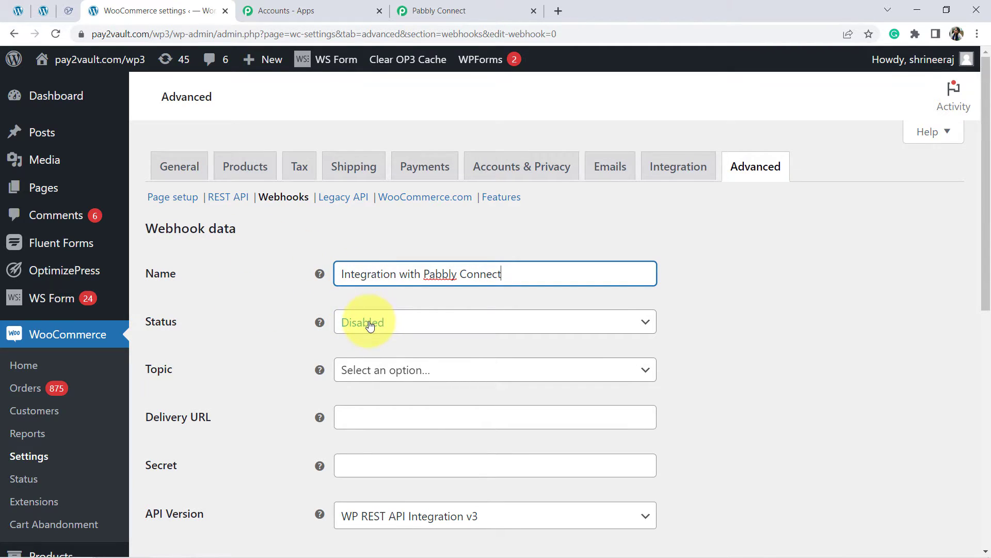
pyautogui.click(370, 323)
pyautogui.click(370, 346)
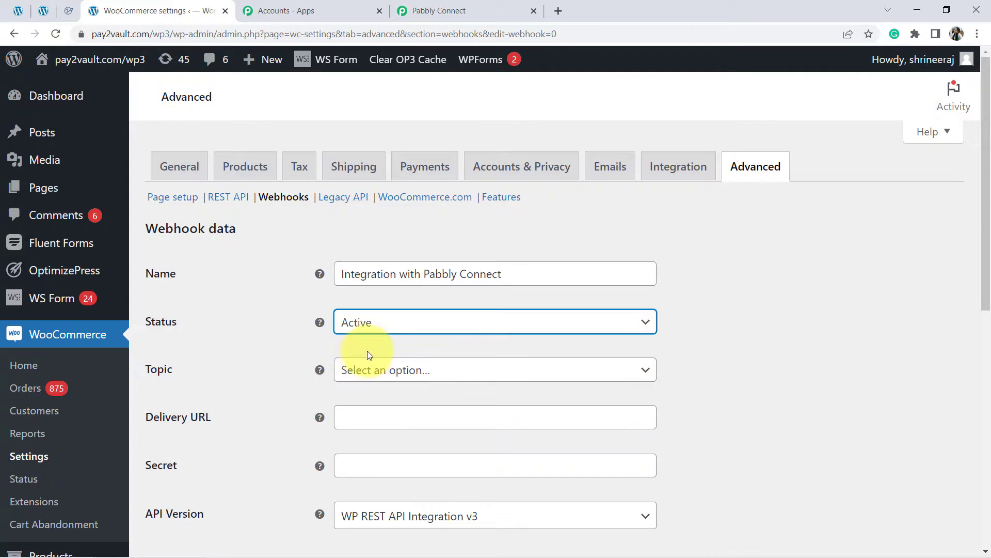
# Step: Set the webhook's topic to Order created, matching the trigger event chosen in Pabbly Connect
pyautogui.click(369, 369)
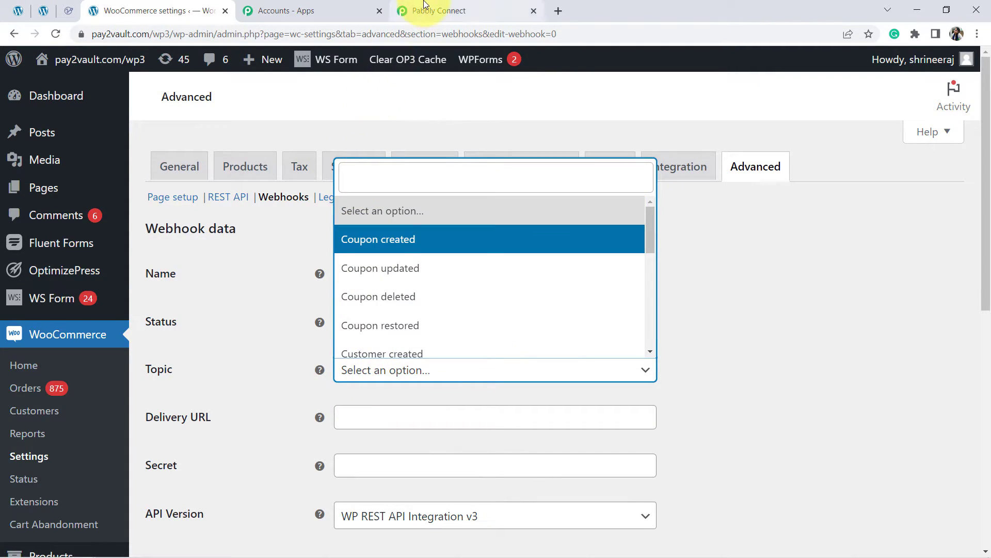
pyautogui.moveTo(403, 10); pyautogui.dragTo(233, 95)
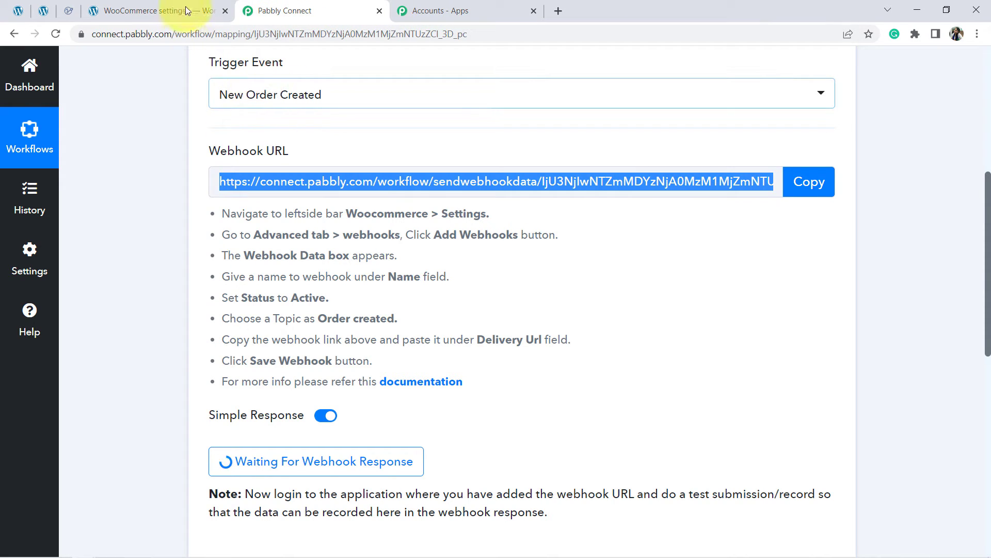
pyautogui.click(211, 11)
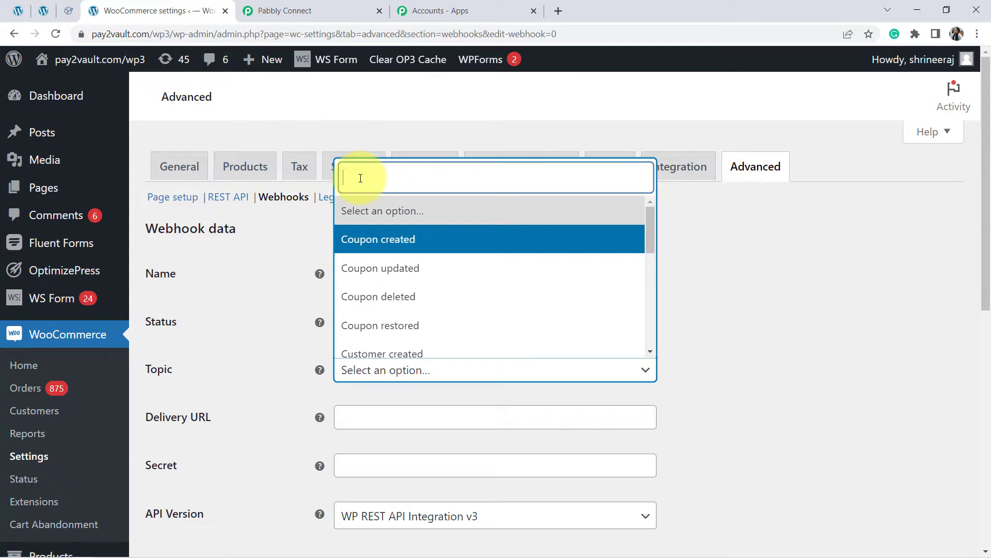
pyautogui.write('orde')
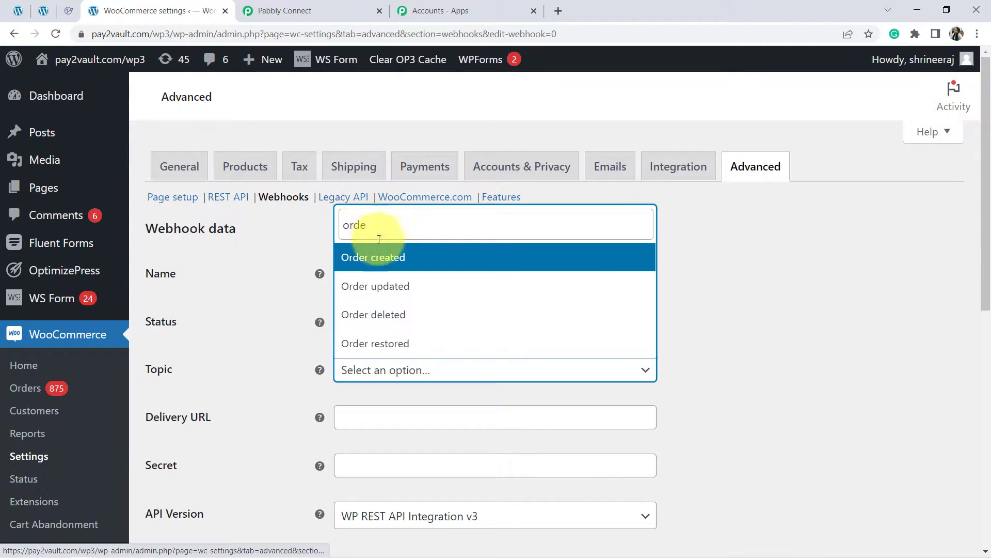
pyautogui.click(382, 260)
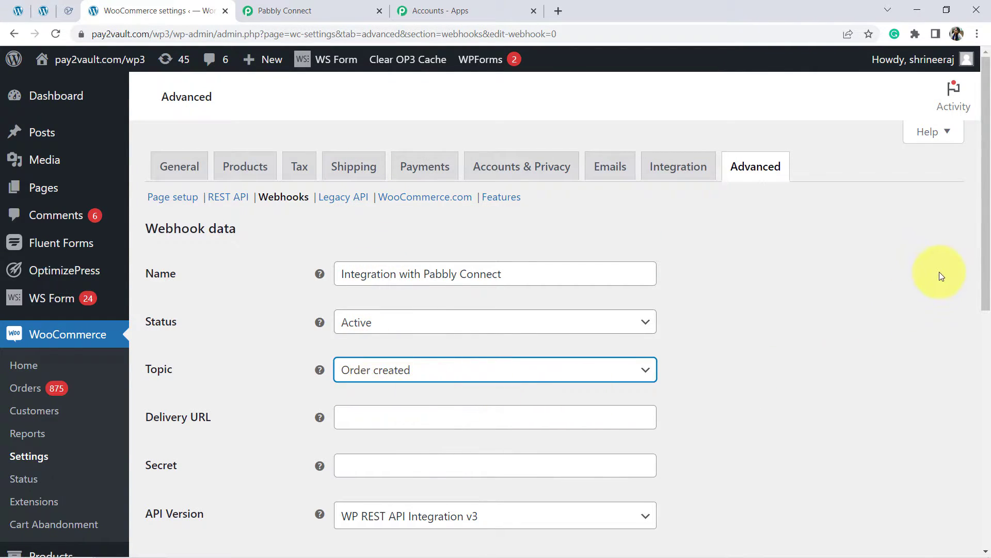
pyautogui.moveTo(984, 276); pyautogui.dragTo(983, 336)
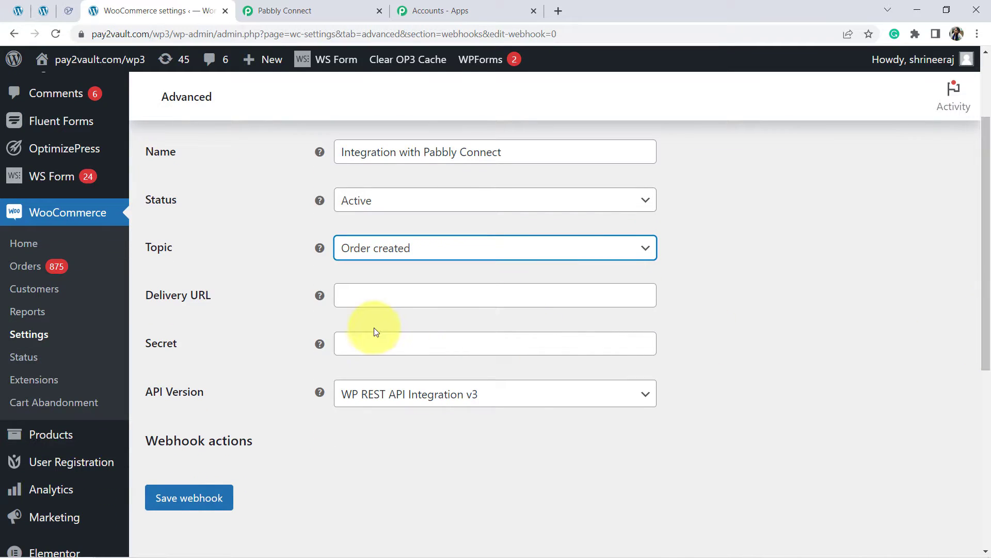
# Step: Copy the WooCommerce trigger's webhook URL from Pabbly Connect into the WooCommerce webhook's Delivery URL and save the webhook
pyautogui.click(304, 11)
pyautogui.click(803, 181)
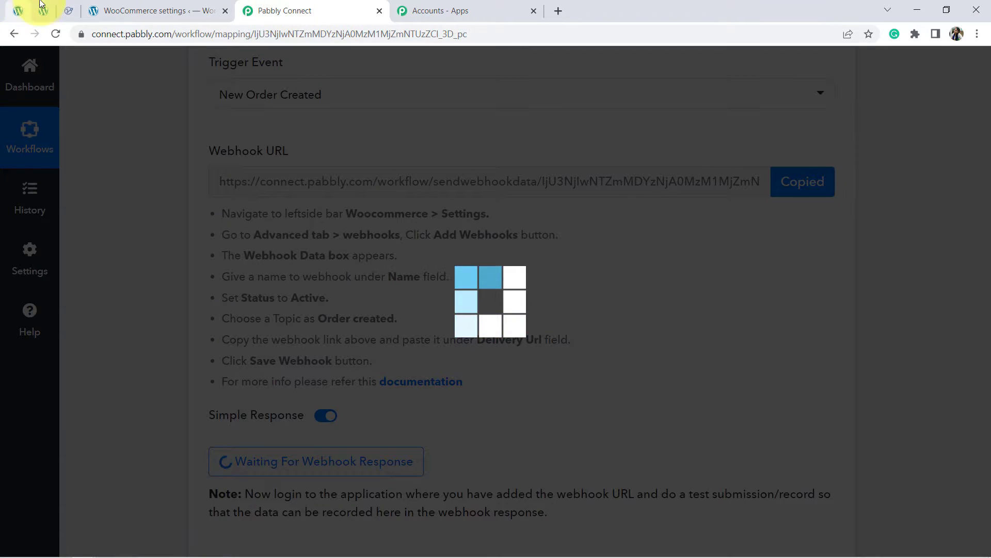
pyautogui.click(135, 10)
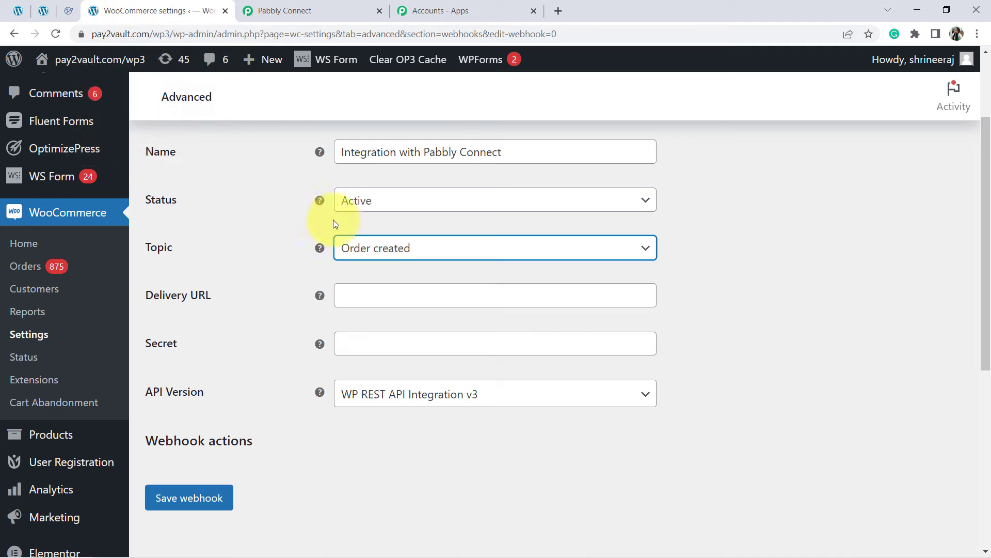
pyautogui.click(352, 299)
pyautogui.hotkey('ctrl', 'v')
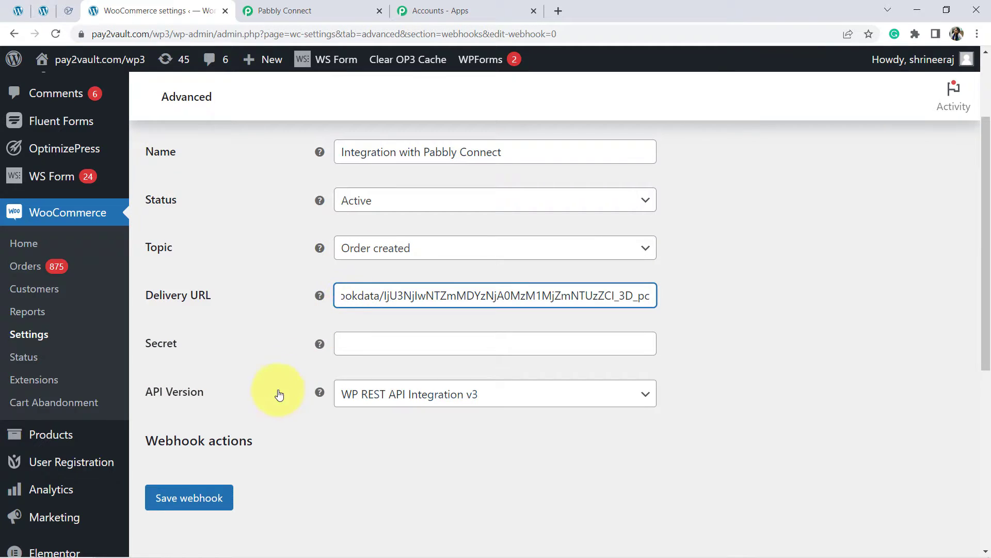
pyautogui.click(191, 499)
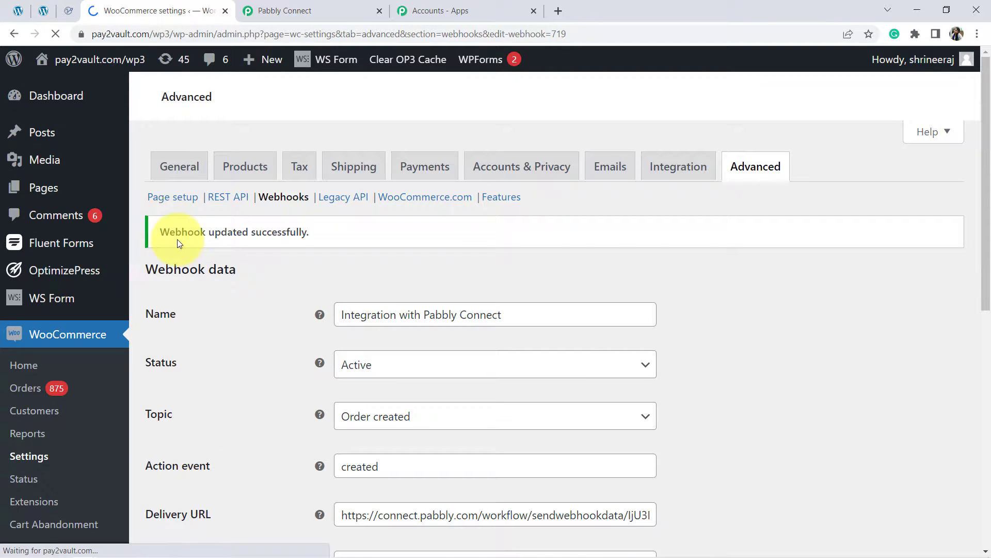
pyautogui.moveTo(177, 240); pyautogui.dragTo(272, 227)
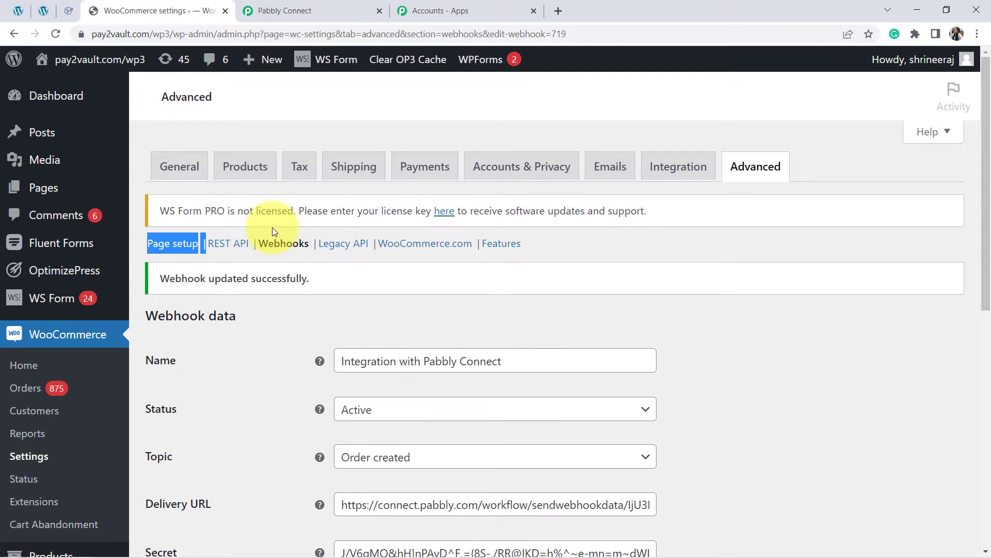
pyautogui.tripleClick(250, 278)
# Step: Return to Pabbly Connect and re-capture the webhook response so the WooCommerce trigger listens for a test order
pyautogui.click(314, 6)
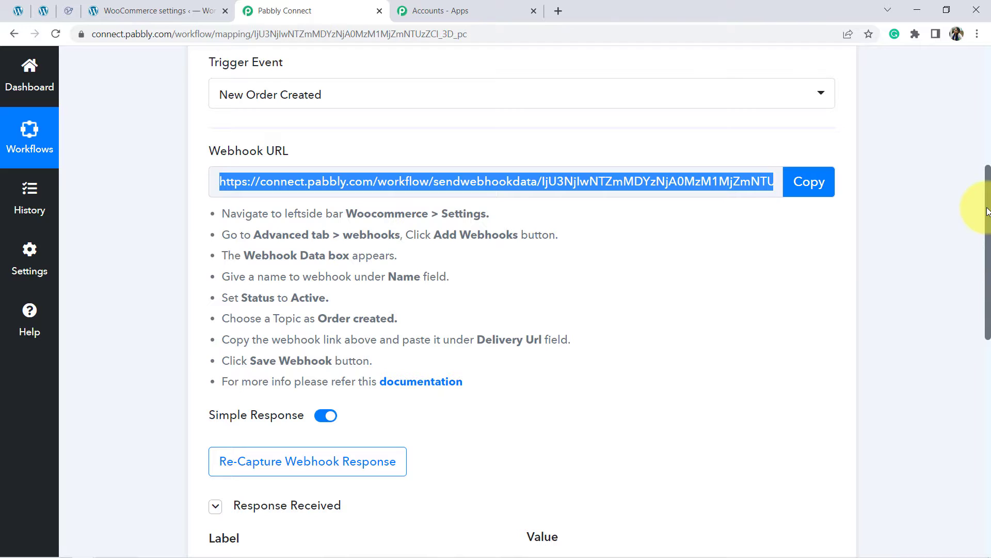
pyautogui.moveTo(987, 211); pyautogui.dragTo(987, 281)
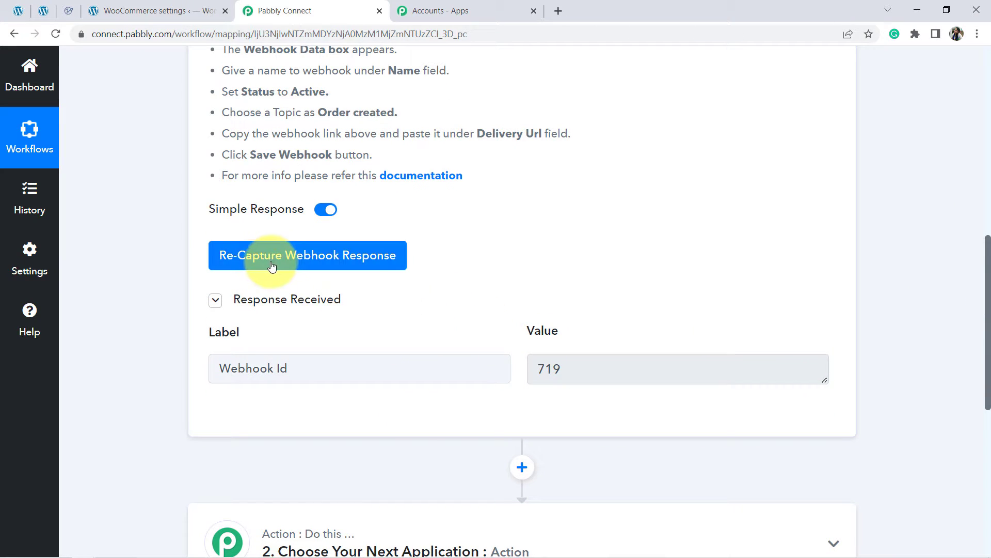
pyautogui.click(254, 263)
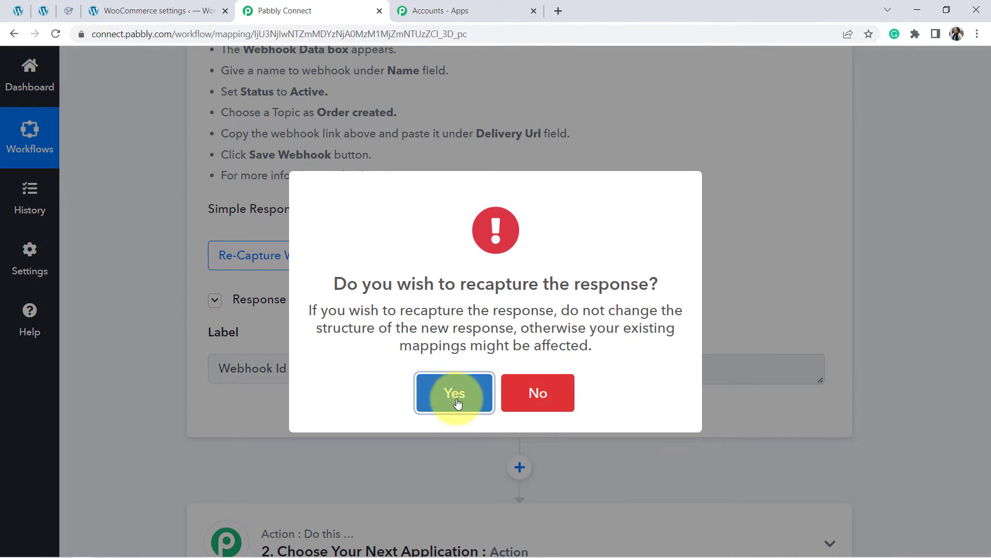
pyautogui.click(448, 391)
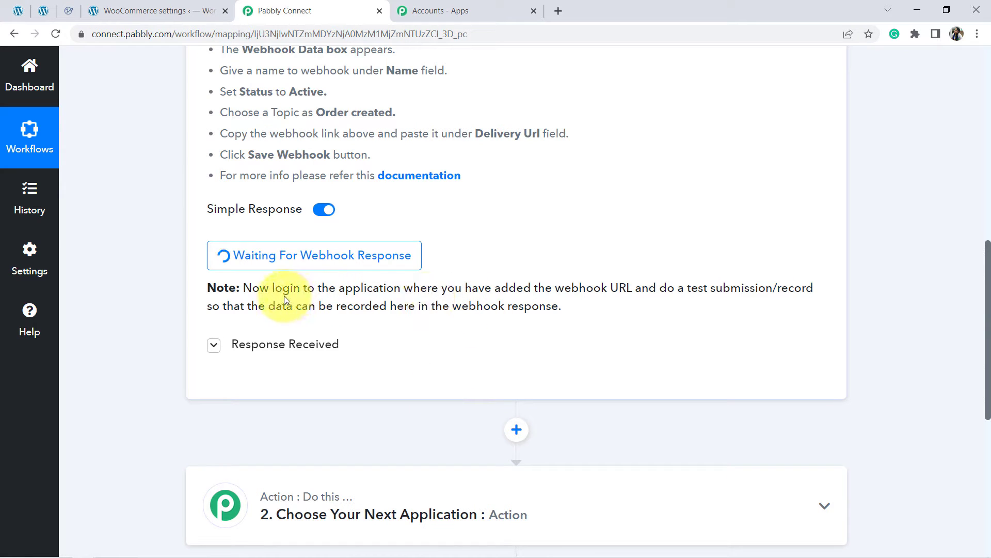
pyautogui.moveTo(336, 288); pyautogui.dragTo(642, 287)
pyautogui.moveTo(501, 290); pyautogui.dragTo(570, 311)
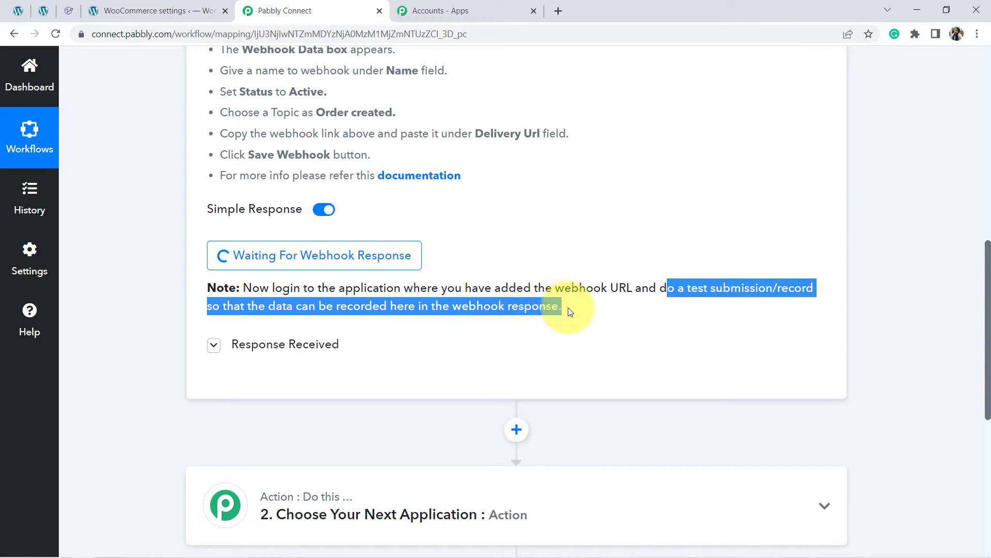
pyautogui.moveTo(982, 261); pyautogui.dragTo(969, 173)
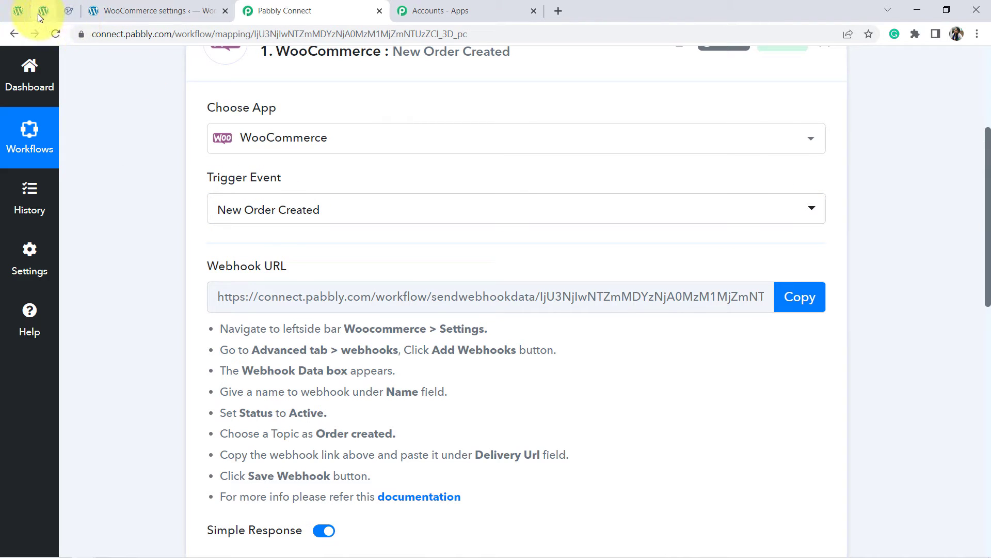
# Step: Switch to the store's shop page and add "Dummy Book for the Readers" to the cart
pyautogui.click(25, 12)
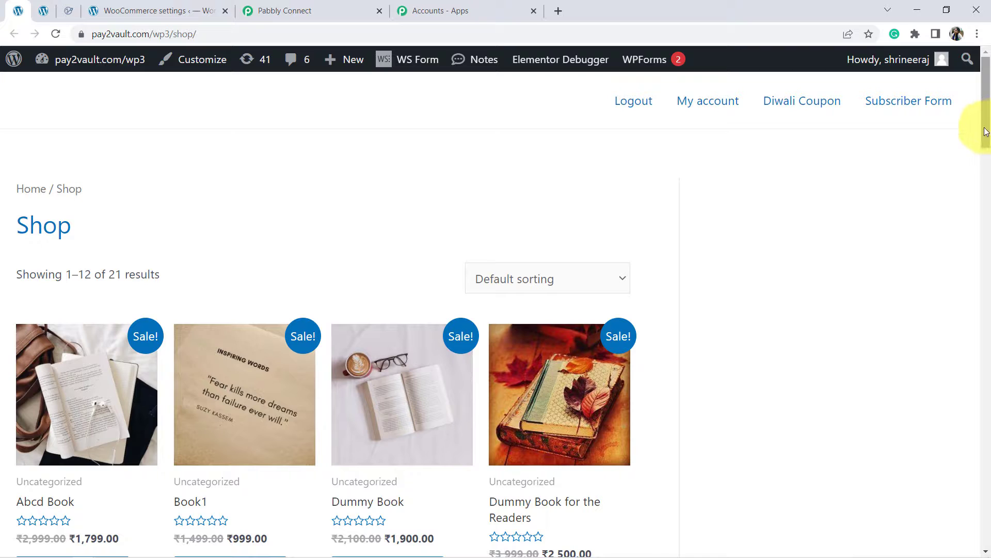
pyautogui.scroll(-3, 985, 129)
pyautogui.scroll(2, 986, 98)
pyautogui.scroll(-2, 985, 103)
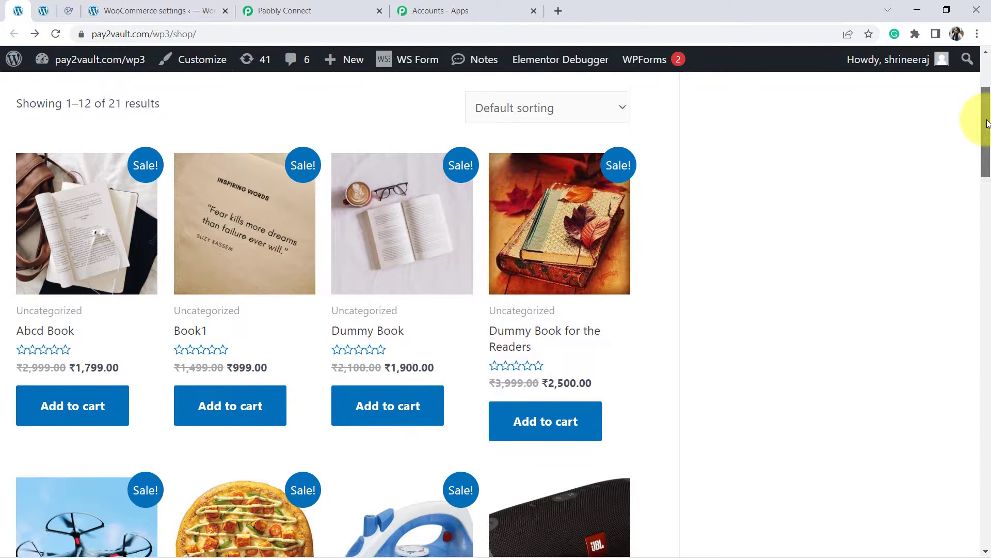
pyautogui.scroll(-1, 981, 126)
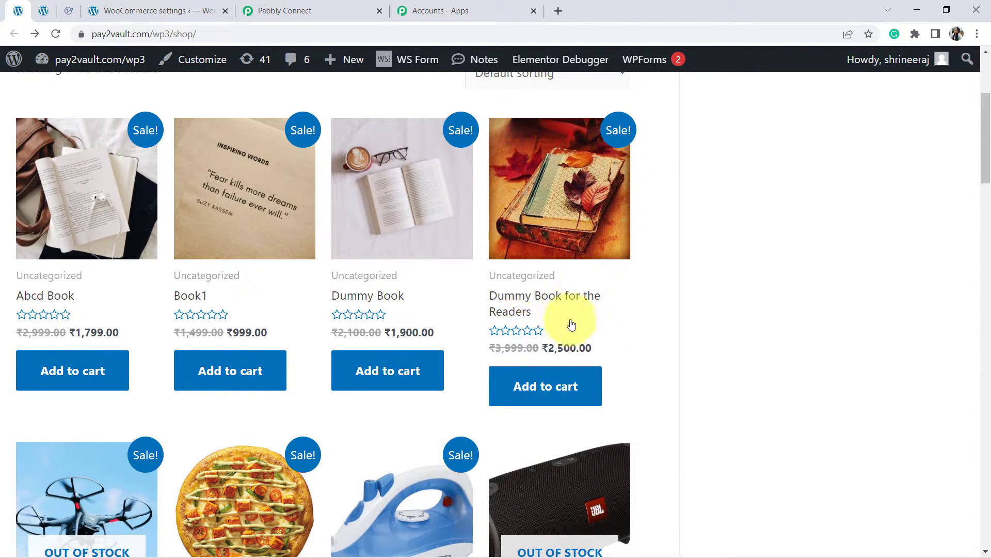
pyautogui.click(558, 387)
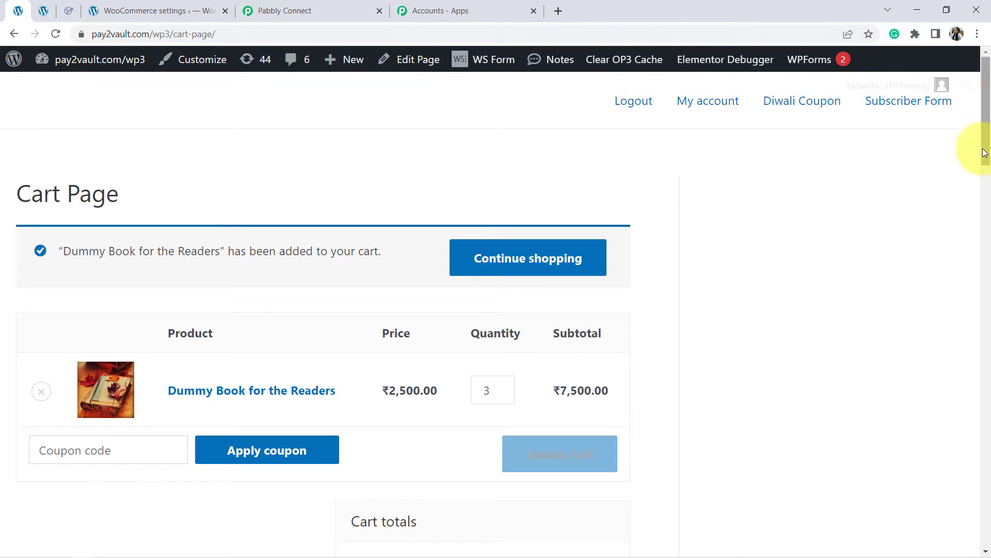
# Step: Proceed from the cart to checkout and replace the customer's first name in the billing details
pyautogui.moveTo(985, 153); pyautogui.dragTo(981, 260)
pyautogui.click(460, 352)
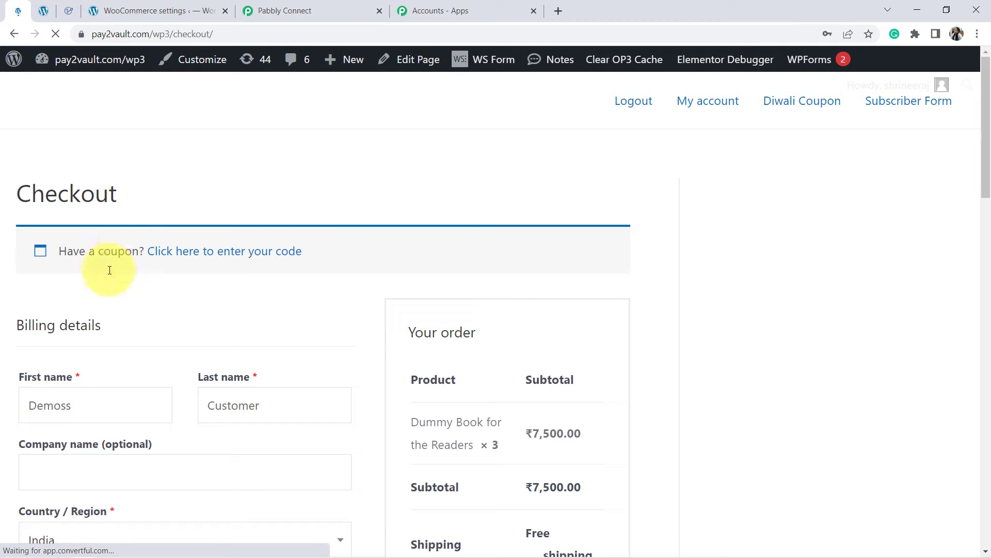
pyautogui.click(68, 407)
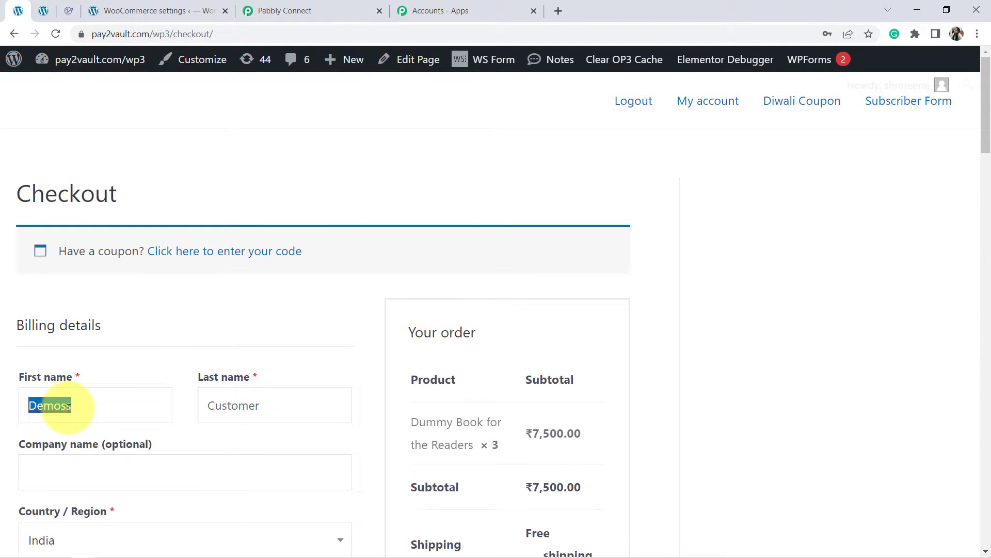
pyautogui.press('Tab')
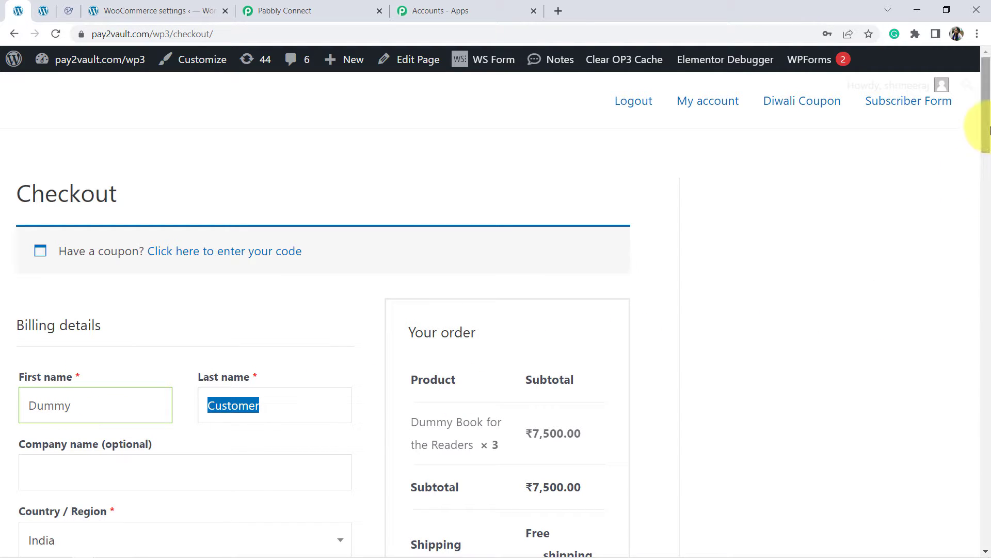
# Step: Replace the billing email address with the demo customer's email and place the test order
pyautogui.moveTo(986, 129); pyautogui.dragTo(981, 266)
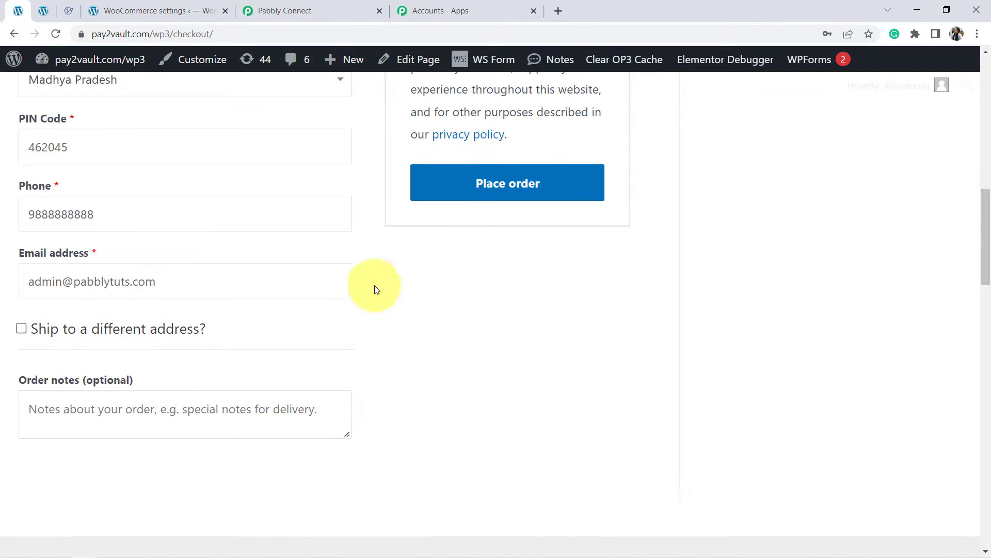
pyautogui.click(88, 286)
pyautogui.tripleClick(87, 286)
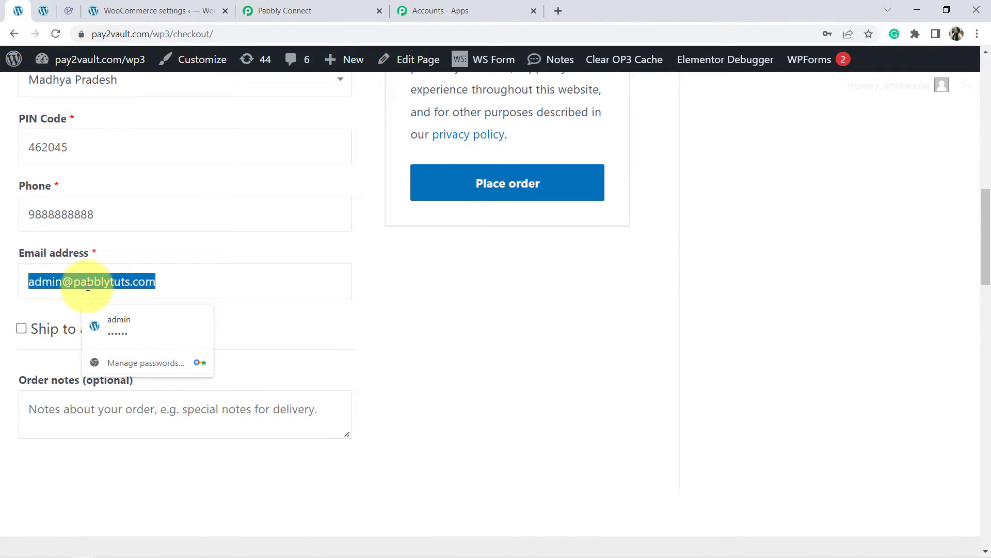
pyautogui.press('BackSpace')
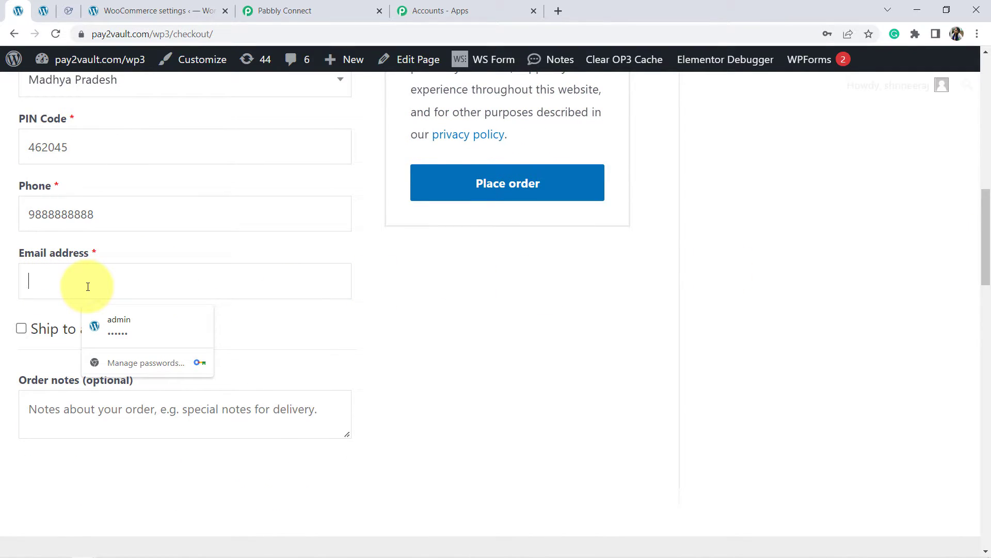
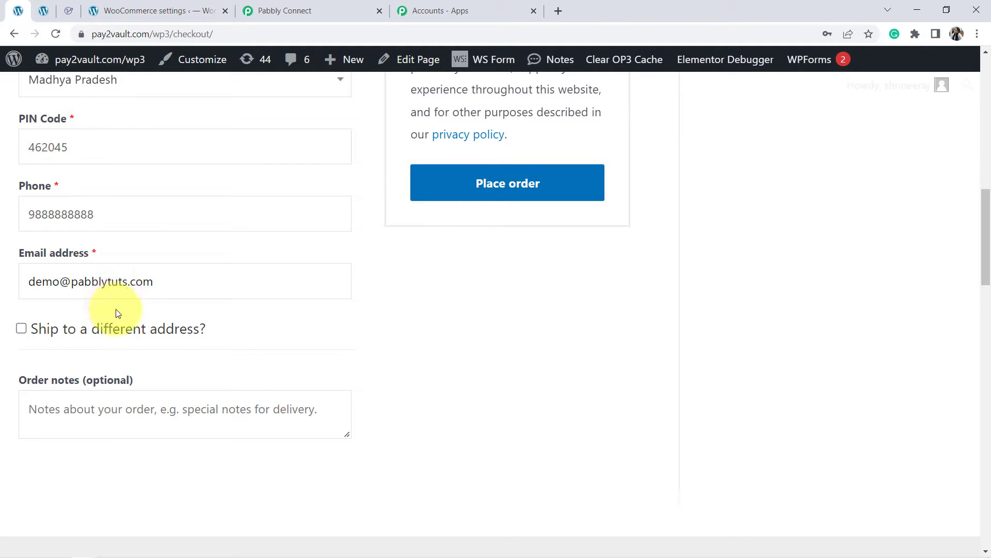
pyautogui.click(525, 201)
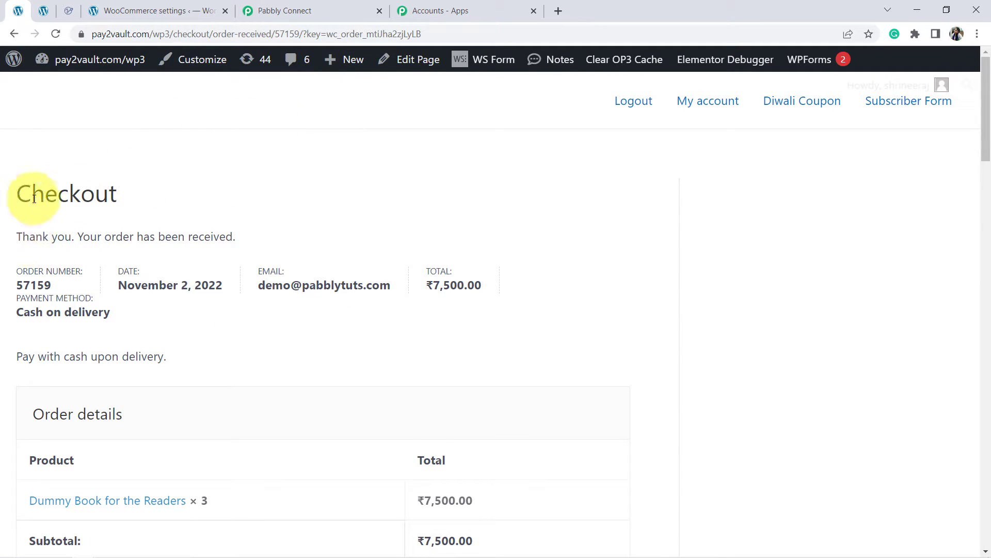
pyautogui.doubleClick(19, 194)
pyautogui.moveTo(103, 237); pyautogui.dragTo(230, 227)
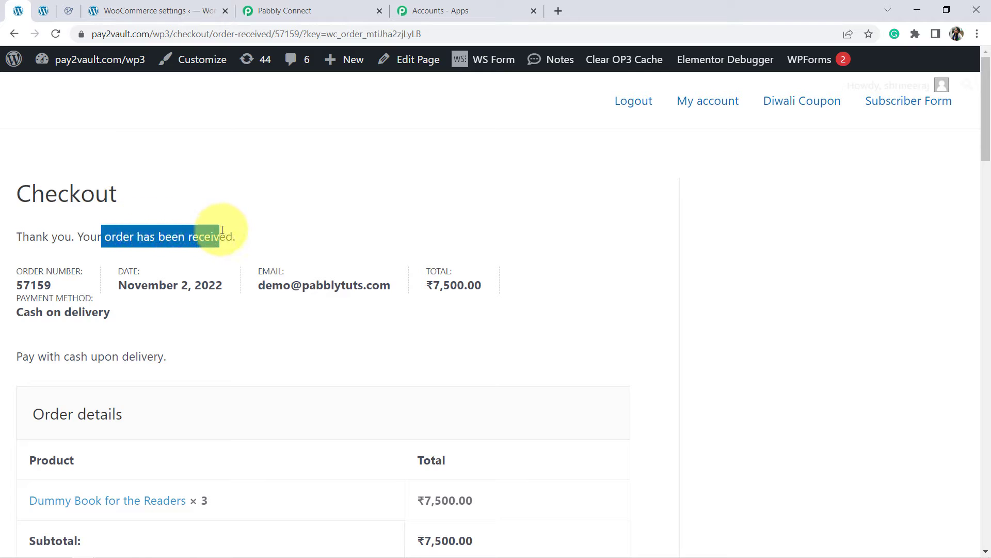
# Step: Return to Pabbly Connect and examine the captured response for the order total, purchased item and customer's shipping details
pyautogui.click(282, 10)
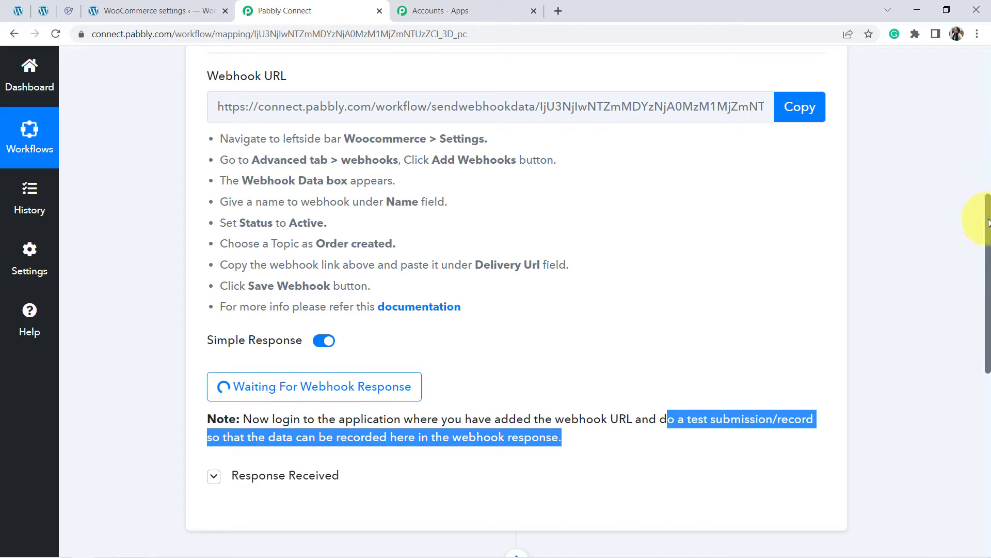
pyautogui.scroll(-4, 987, 222)
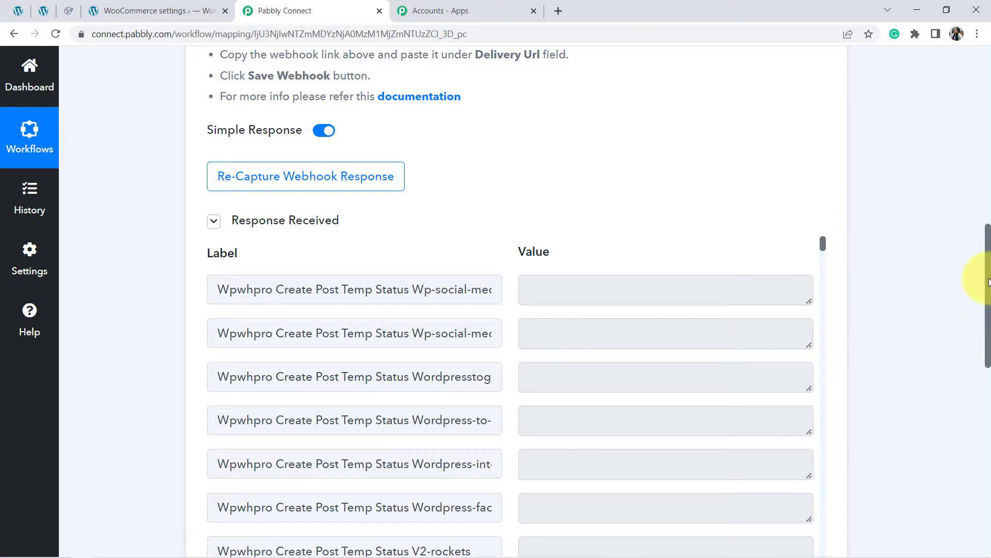
pyautogui.moveTo(988, 281); pyautogui.dragTo(988, 294)
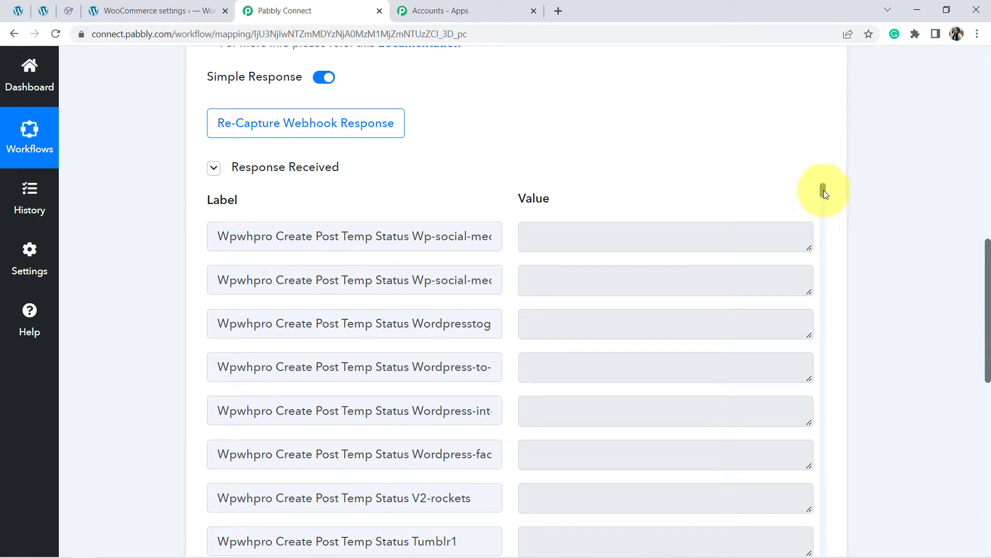
pyautogui.moveTo(823, 192); pyautogui.dragTo(830, 265)
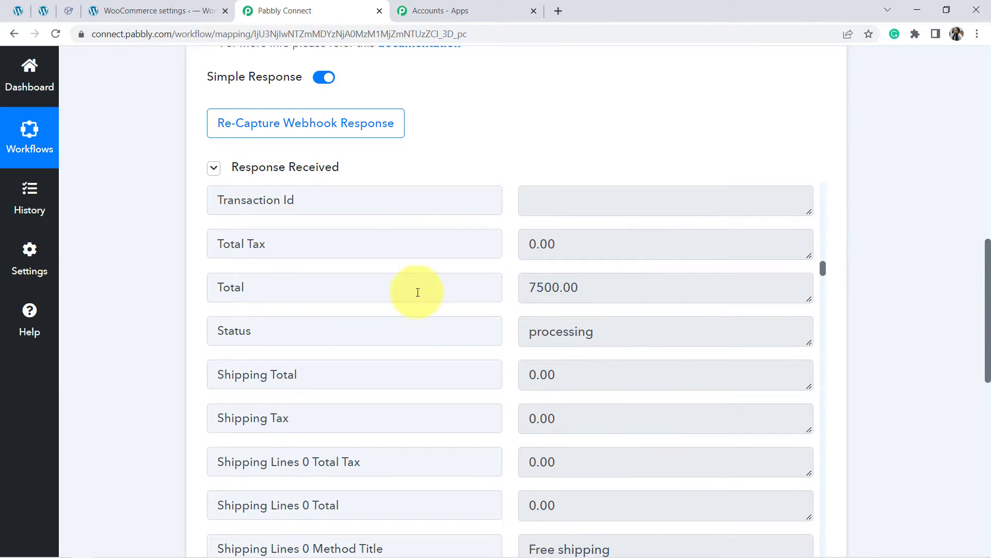
pyautogui.moveTo(542, 286); pyautogui.dragTo(822, 279)
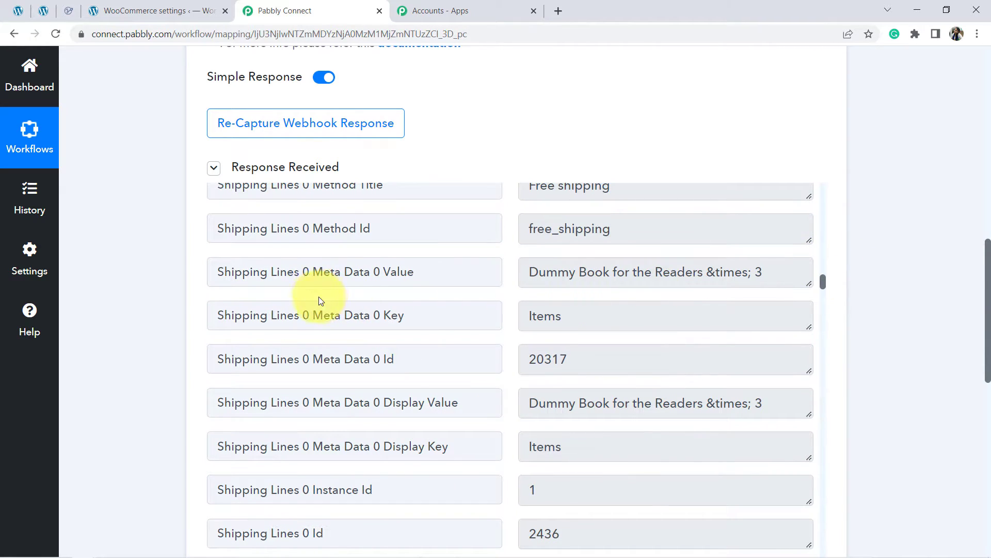
pyautogui.moveTo(546, 272); pyautogui.dragTo(738, 282)
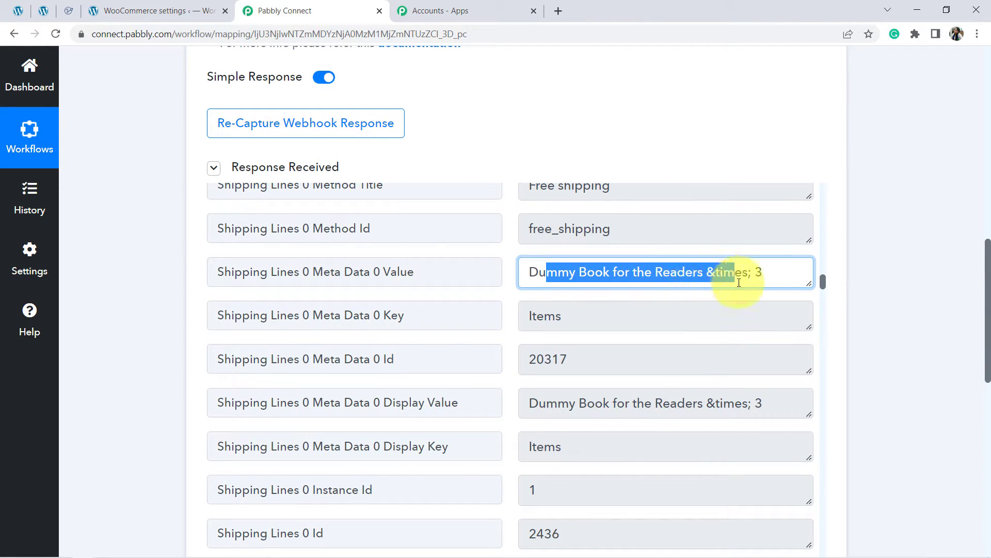
pyautogui.moveTo(558, 404); pyautogui.dragTo(697, 404)
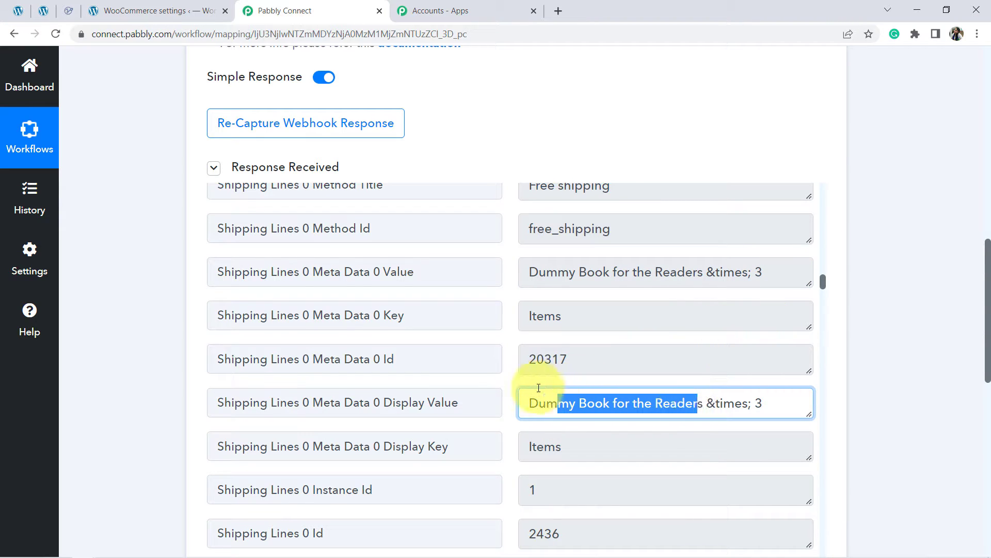
pyautogui.doubleClick(527, 360)
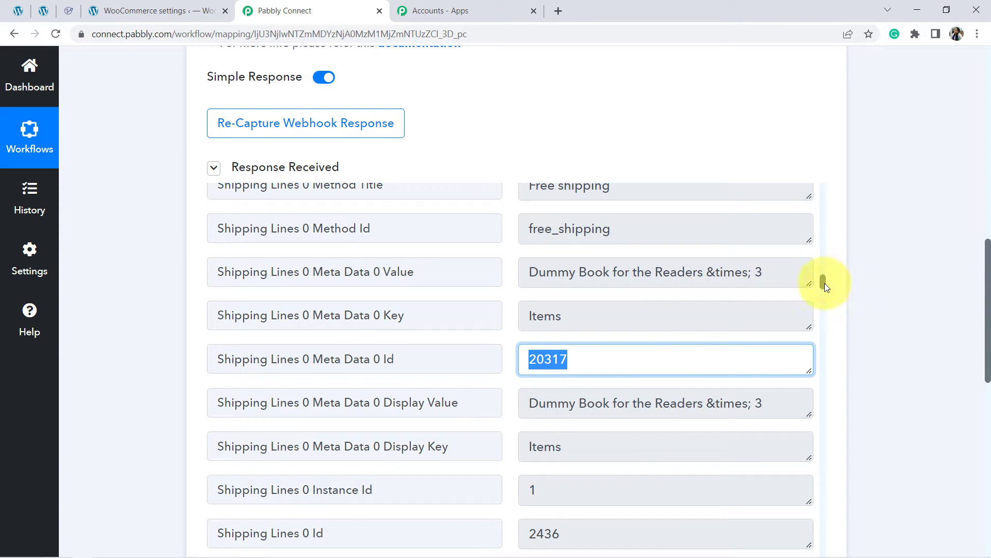
pyautogui.moveTo(823, 284); pyautogui.dragTo(826, 297)
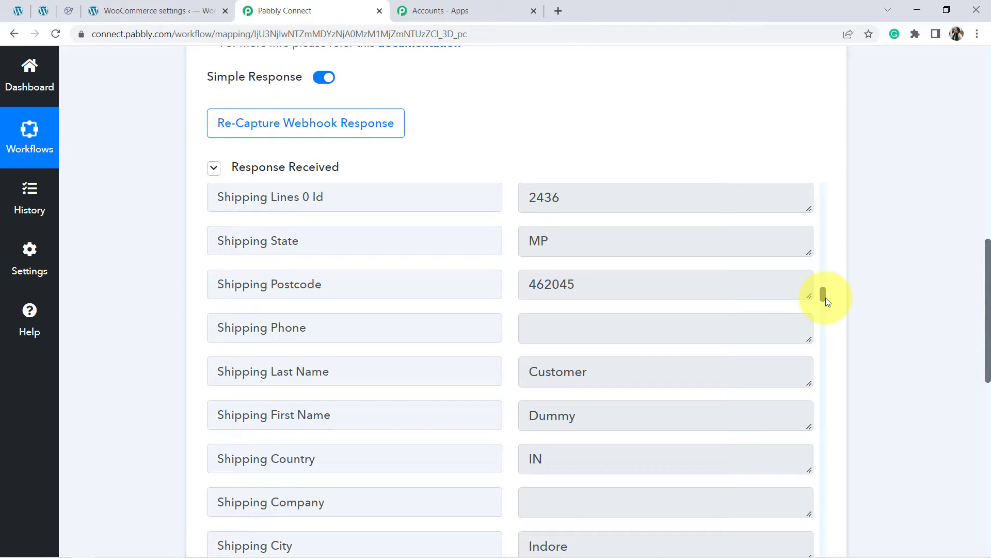
pyautogui.moveTo(826, 298); pyautogui.dragTo(824, 303)
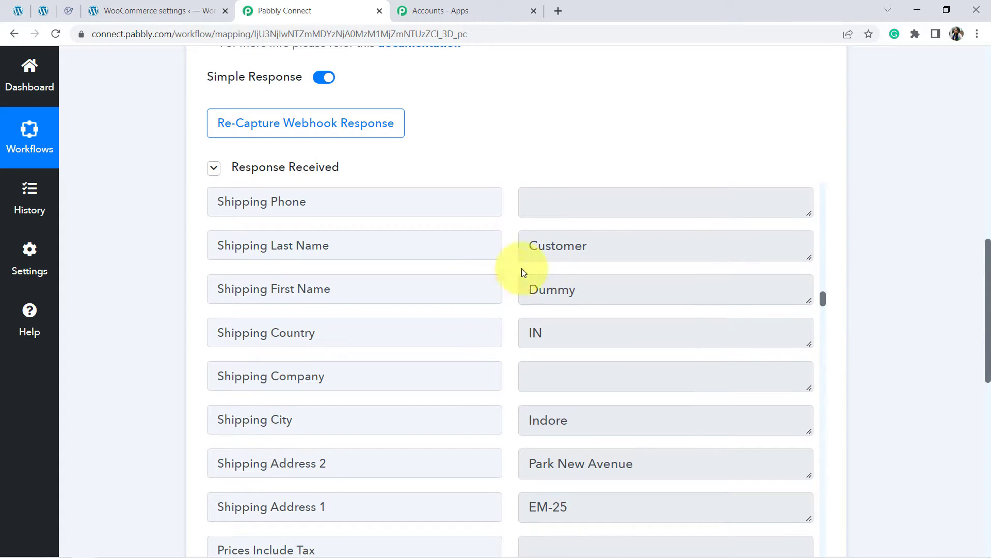
pyautogui.click(549, 290)
pyautogui.doubleClick(542, 241)
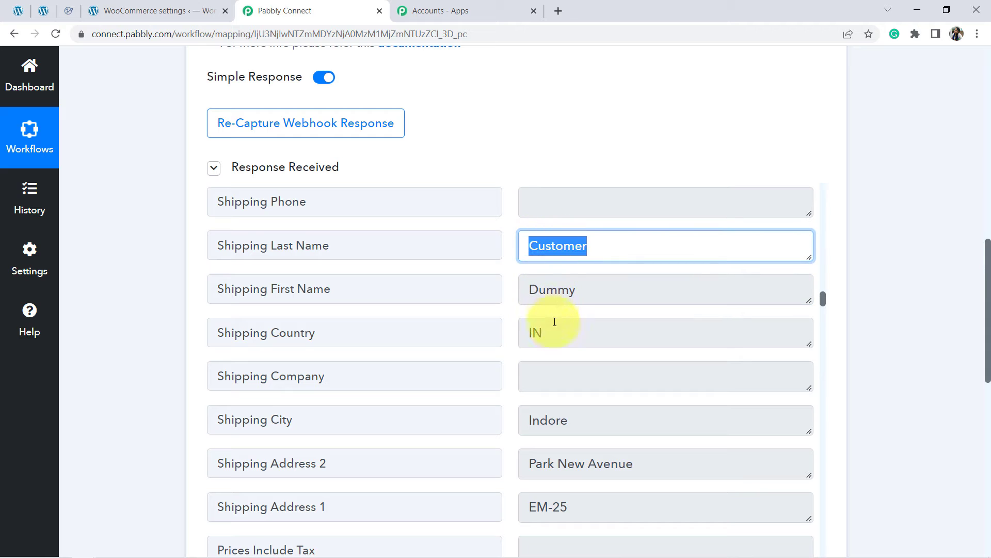
# Step: Examine the rest of the captured order response, including the shipping country and city, metadata and payment method
pyautogui.doubleClick(535, 333)
pyautogui.moveTo(572, 416); pyautogui.dragTo(541, 419)
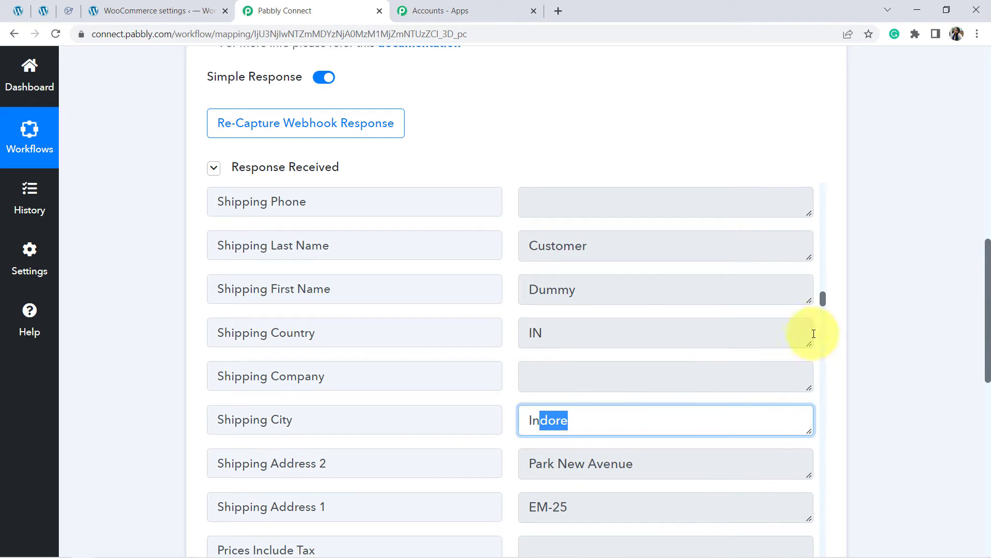
pyautogui.moveTo(824, 303); pyautogui.dragTo(824, 333)
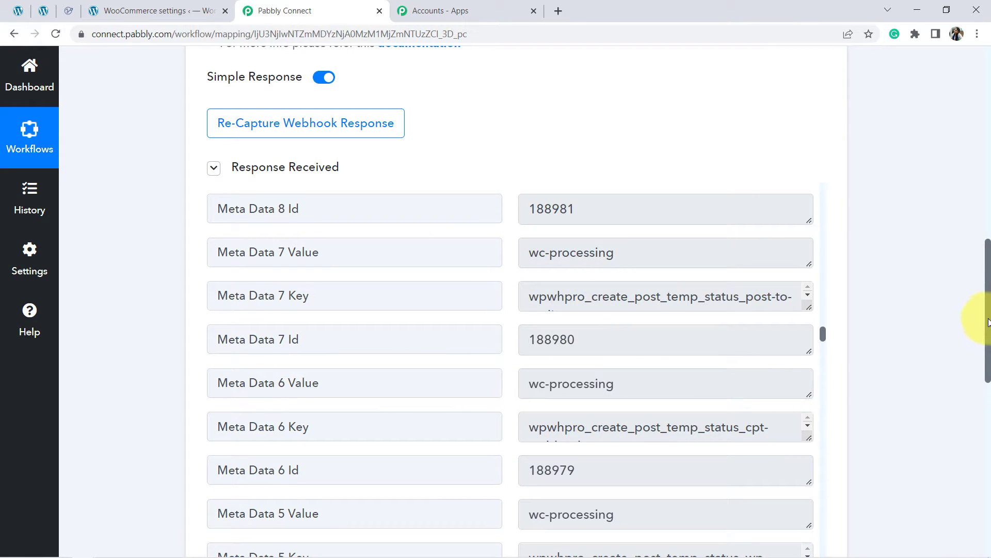
pyautogui.moveTo(988, 322); pyautogui.dragTo(986, 357)
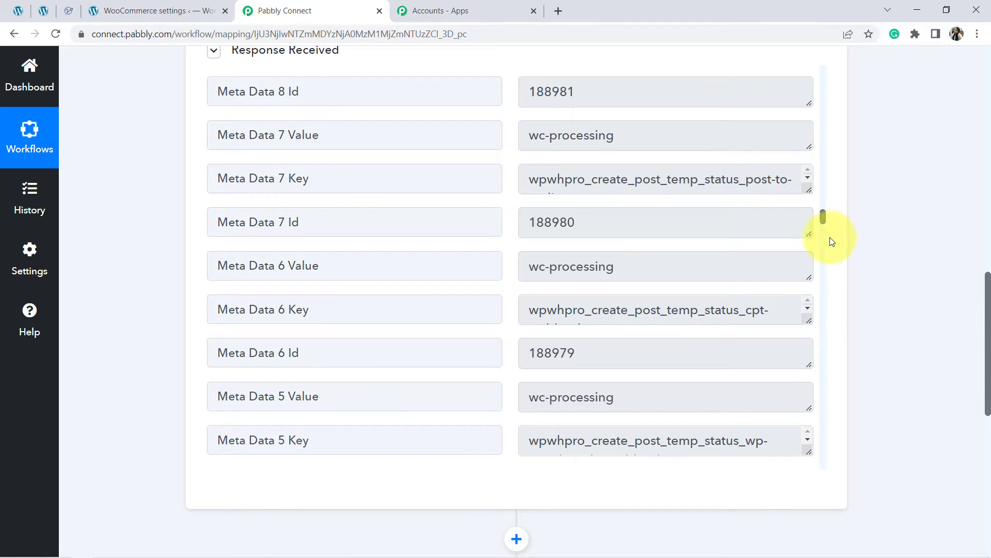
pyautogui.moveTo(821, 214); pyautogui.dragTo(821, 194)
pyautogui.scroll(1, 821, 193)
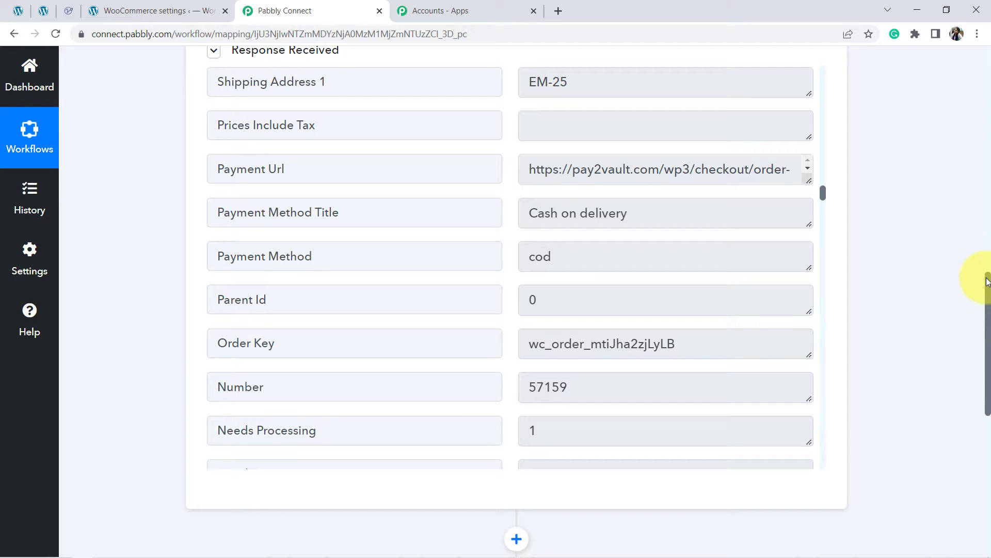
# Step: Set the workflow's second step to the Retently app with the Create or Update Customer action event
pyautogui.moveTo(987, 281); pyautogui.dragTo(987, 418)
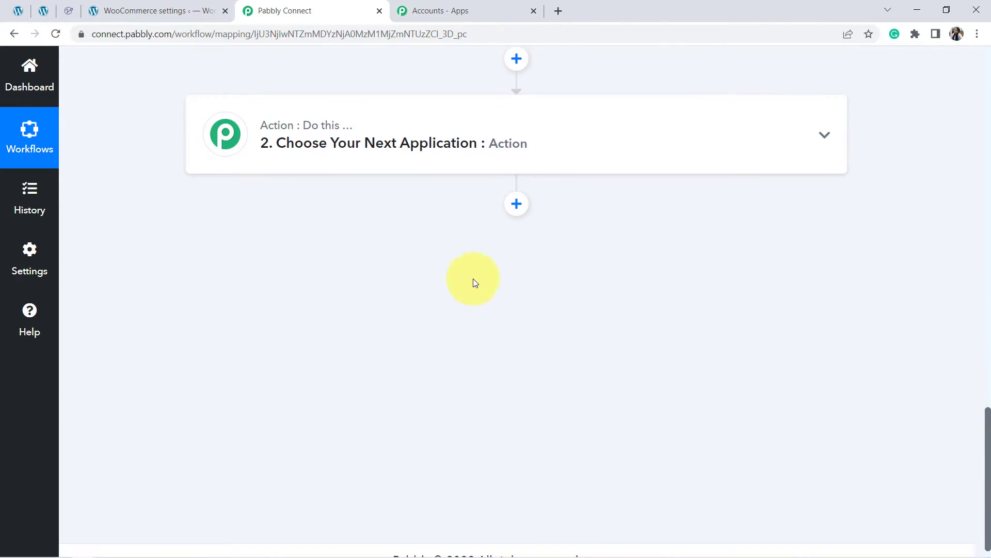
pyautogui.click(389, 149)
pyautogui.click(233, 231)
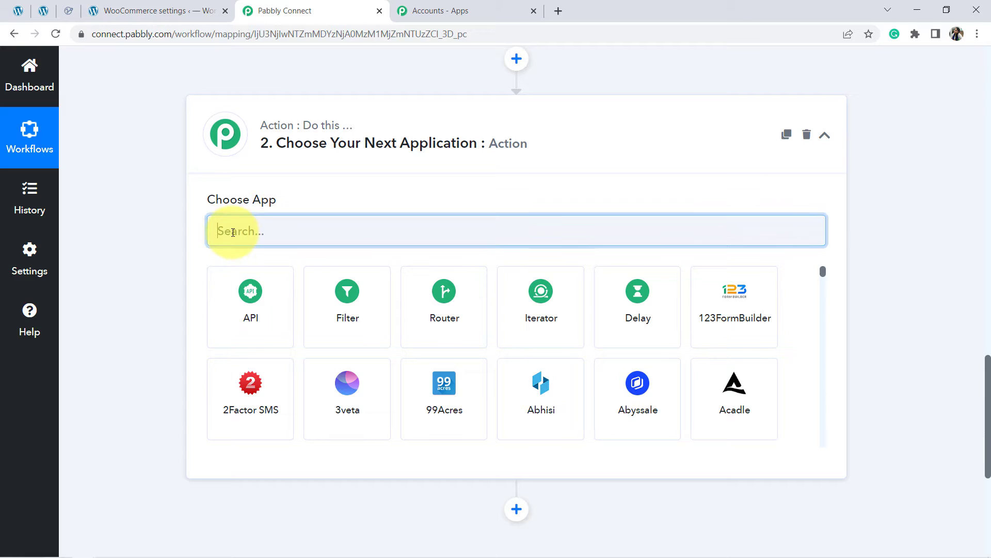
pyautogui.write('retent')
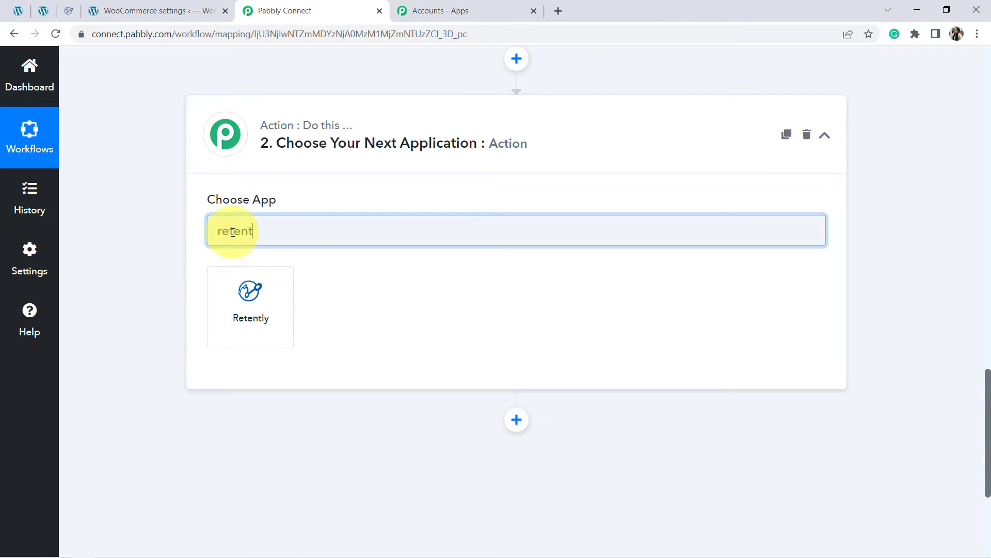
pyautogui.click(249, 295)
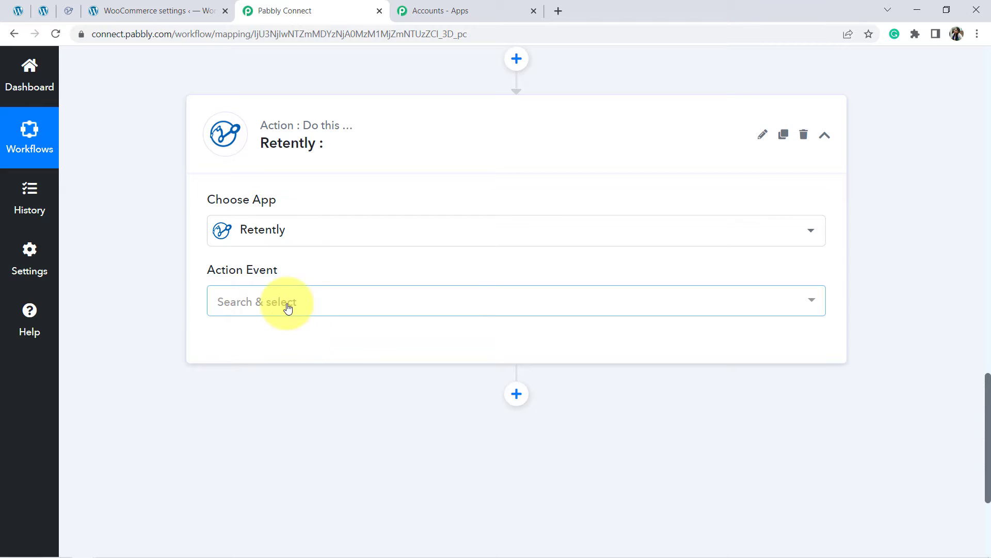
pyautogui.click(287, 304)
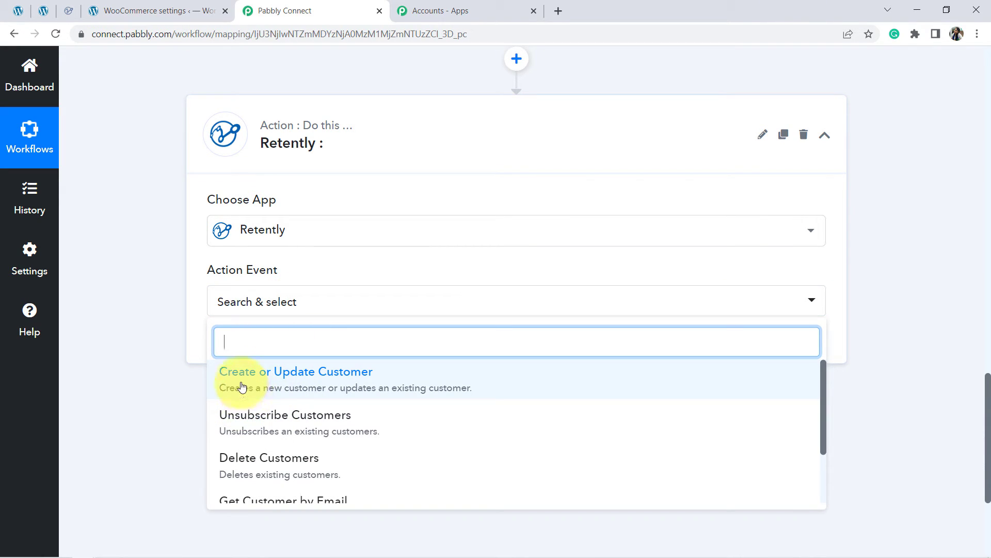
pyautogui.click(302, 388)
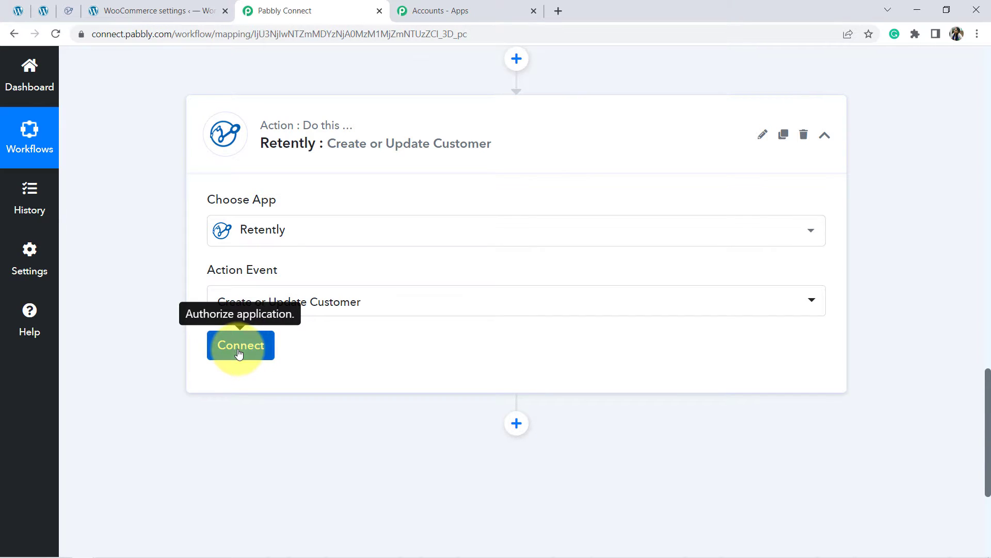
# Step: Start adding a new Retently connection and read where its API key can be obtained
pyautogui.click(238, 353)
pyautogui.click(520, 221)
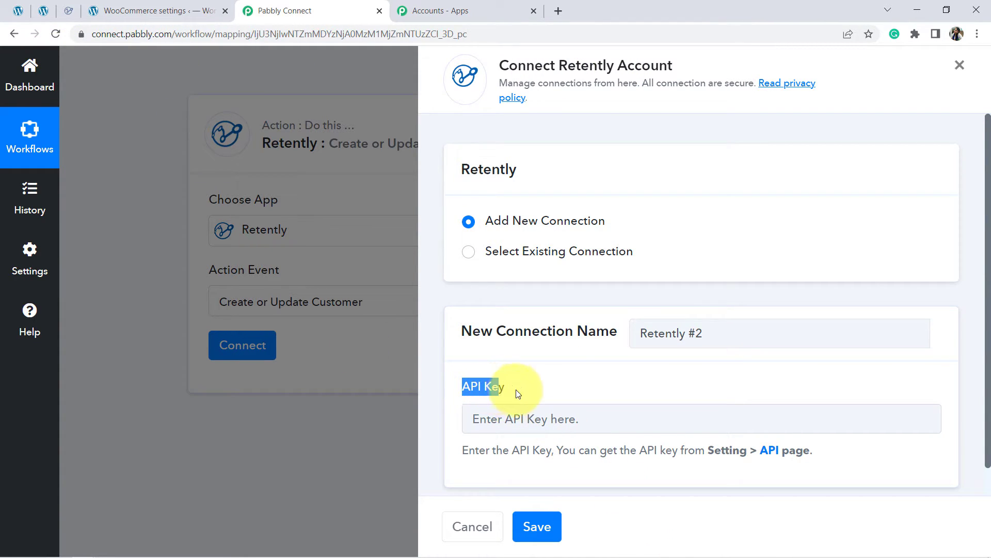
pyautogui.moveTo(988, 265); pyautogui.dragTo(988, 336)
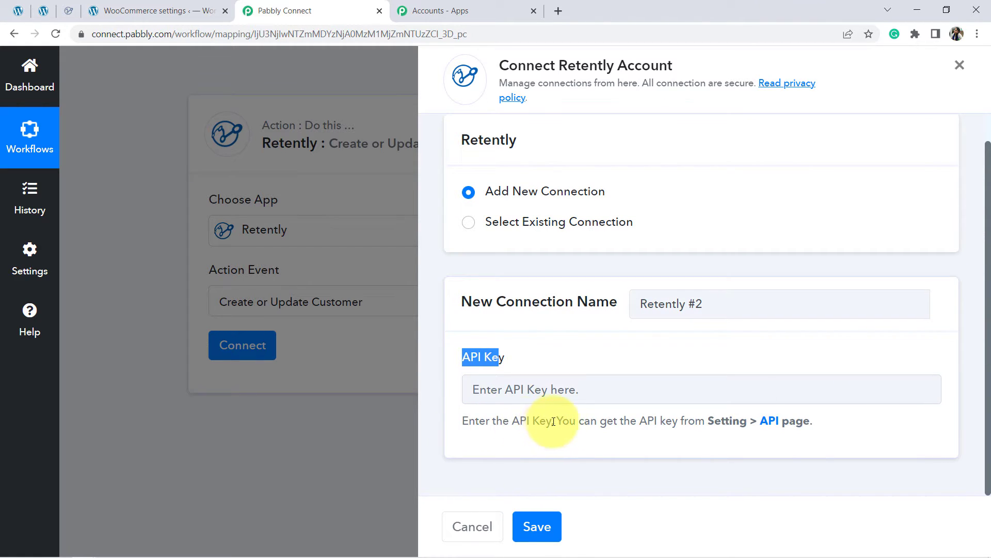
pyautogui.moveTo(569, 421); pyautogui.dragTo(695, 421)
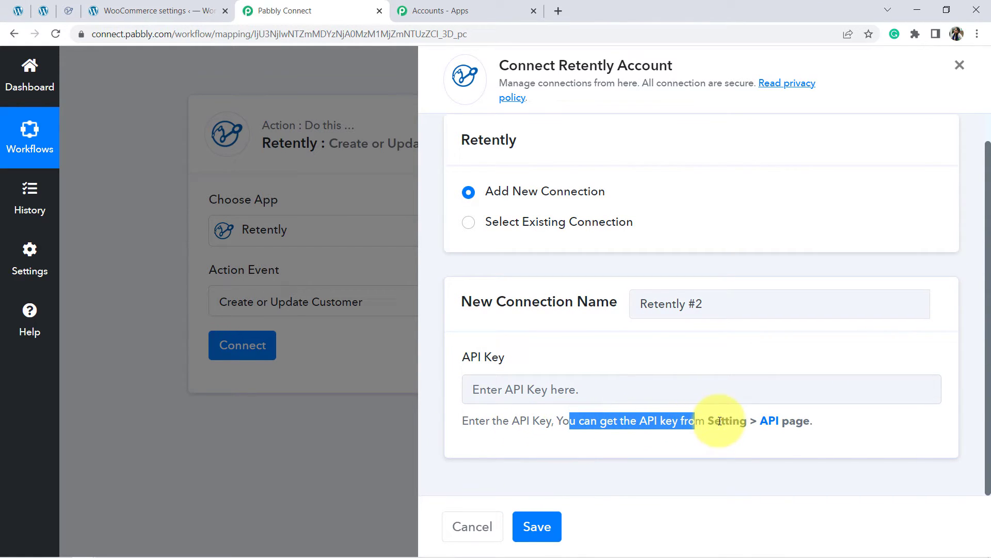
# Step: Open Retently's API tokens page in a new tab, reveal the conn token and copy it
pyautogui.rightClick(769, 421)
pyautogui.click(796, 434)
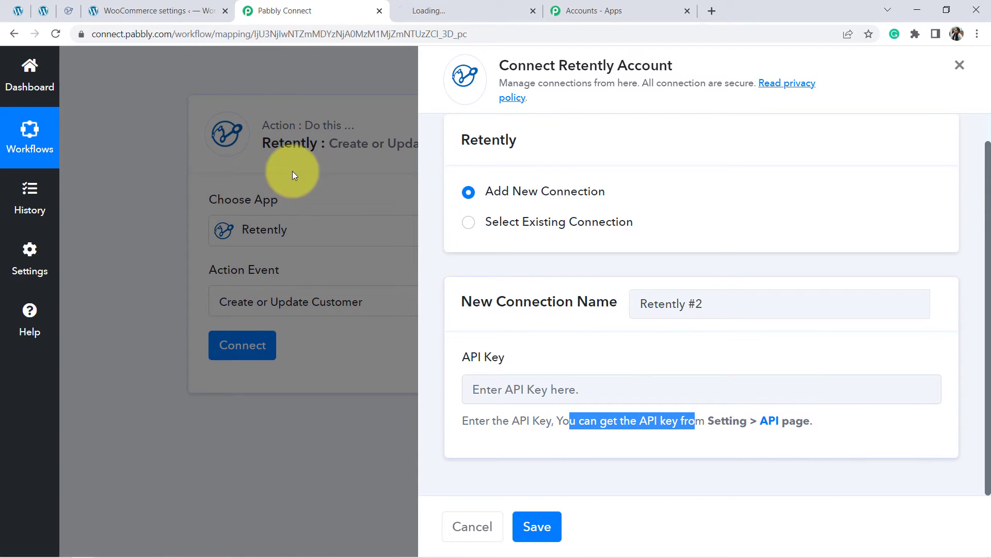
pyautogui.click(457, 6)
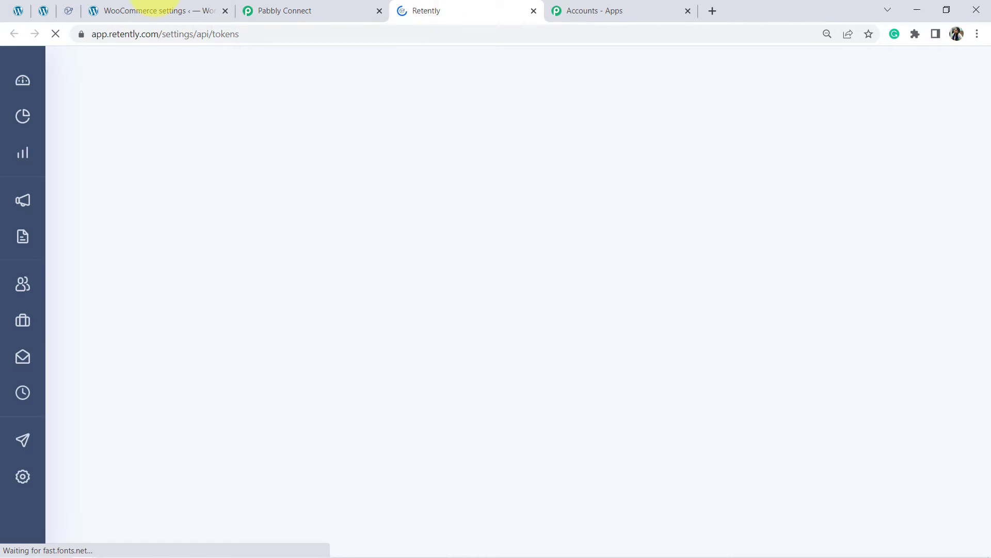
pyautogui.click(73, 11)
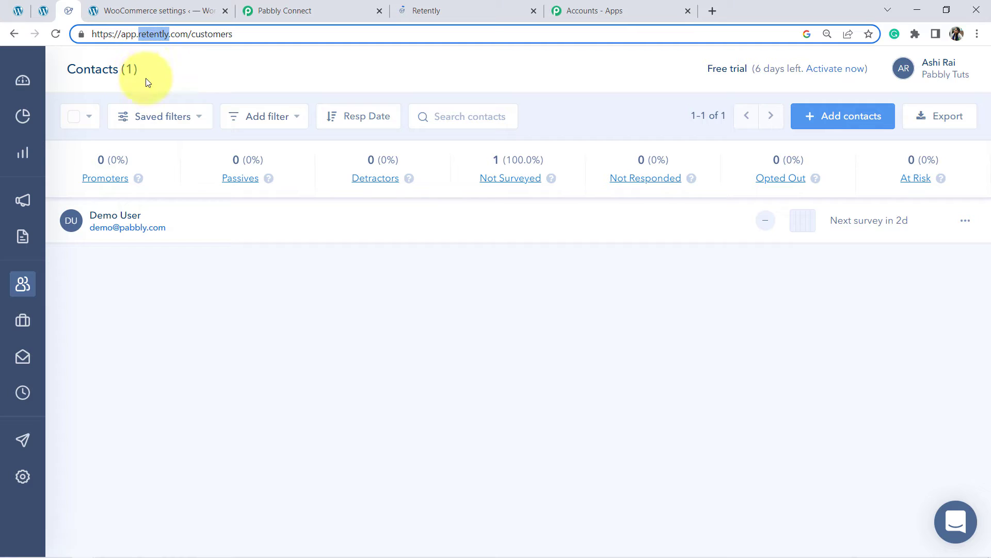
pyautogui.click(407, 2)
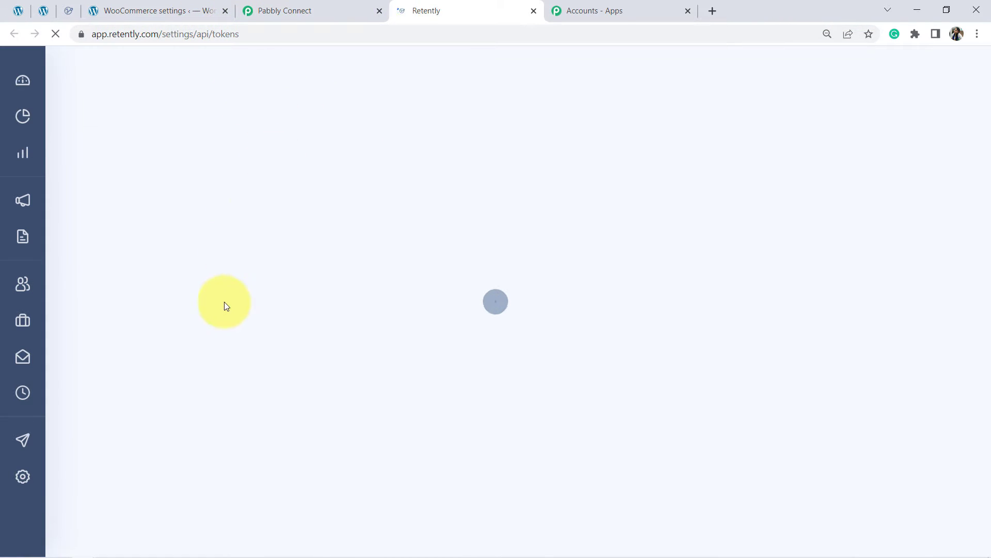
pyautogui.click(160, 242)
pyautogui.tripleClick(233, 243)
pyautogui.hotkey('ctrl', 'c')
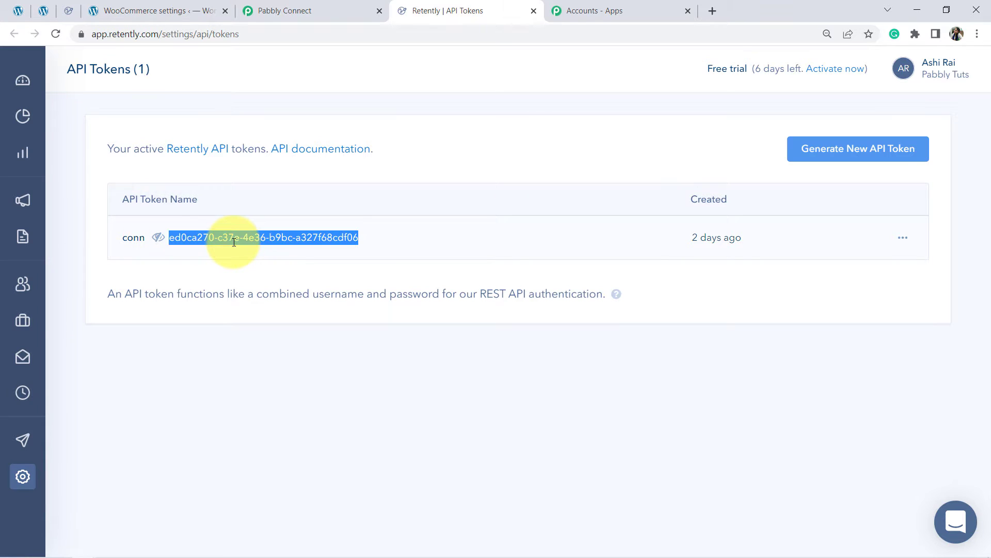
# Step: Return to Pabbly Connect, paste the API key into the new Retently connection and save it
pyautogui.click(279, 10)
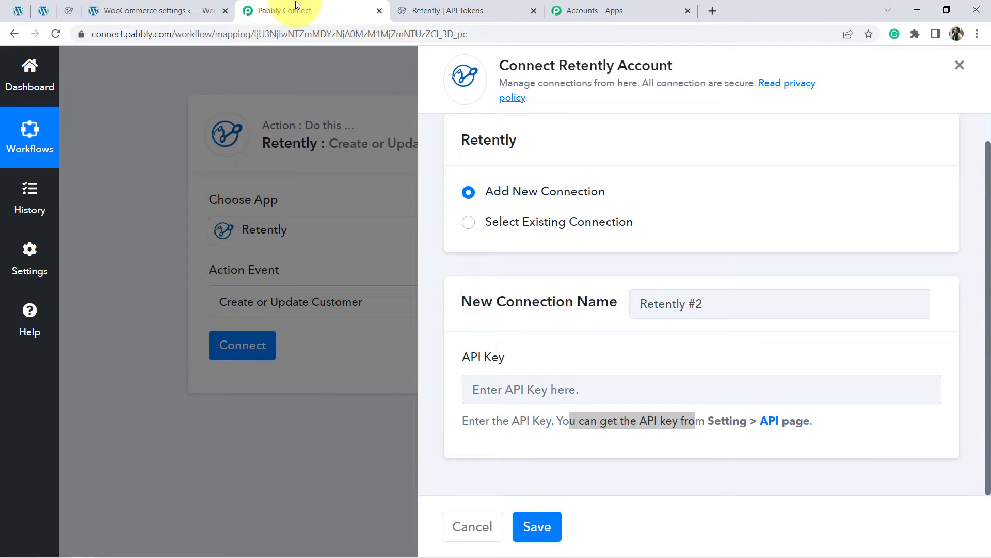
pyautogui.click(527, 388)
pyautogui.hotkey('ctrl', 'v')
pyautogui.click(535, 526)
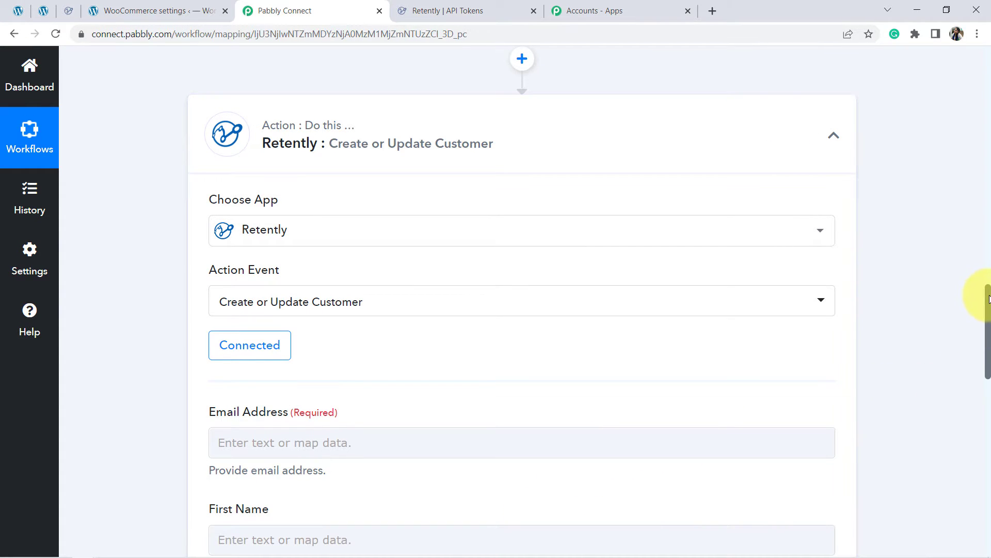
# Step: Review the Retently customer fields for email, first name, last name and company against the captured WooCommerce response
pyautogui.moveTo(989, 294); pyautogui.dragTo(986, 343)
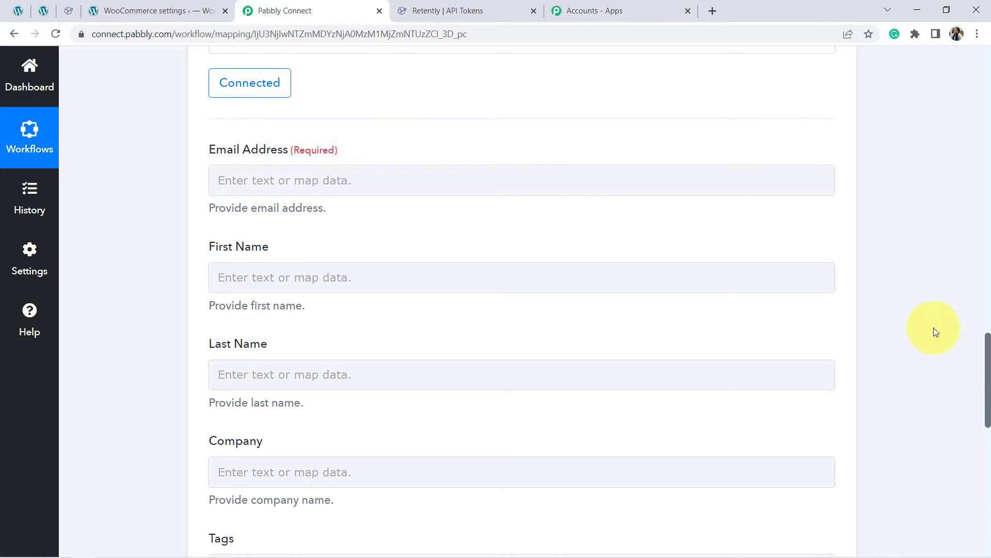
pyautogui.moveTo(210, 150); pyautogui.dragTo(311, 150)
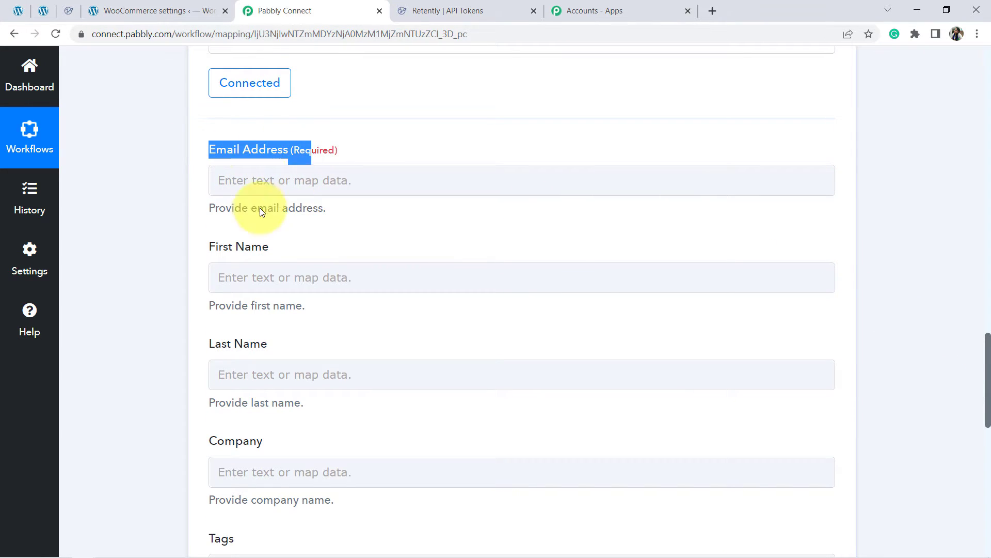
pyautogui.click(230, 247)
pyautogui.moveTo(219, 247); pyautogui.dragTo(250, 248)
pyautogui.moveTo(208, 346); pyautogui.dragTo(267, 347)
pyautogui.moveTo(209, 439); pyautogui.dragTo(263, 439)
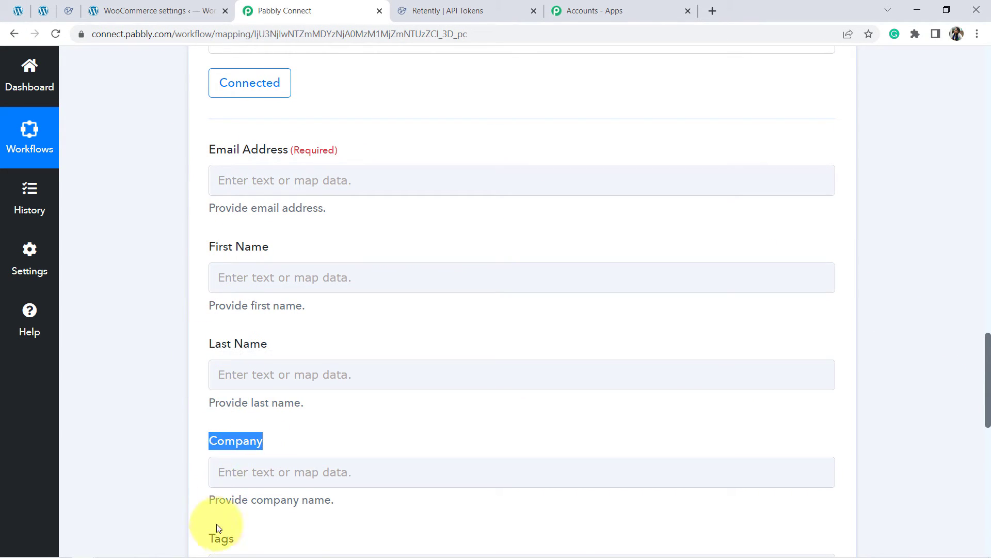
pyautogui.click(145, 451)
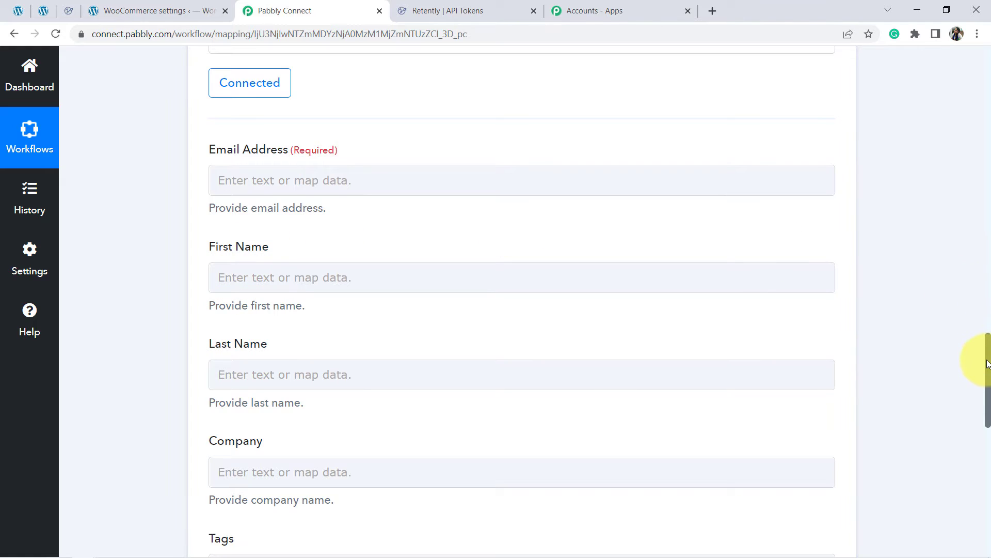
pyautogui.moveTo(988, 357); pyautogui.dragTo(981, 238)
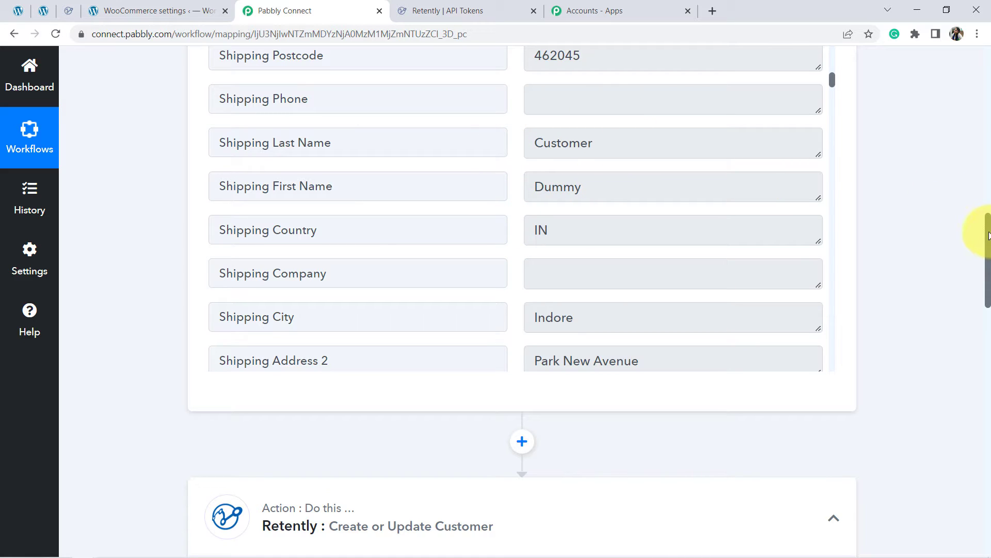
pyautogui.moveTo(987, 235); pyautogui.dragTo(987, 356)
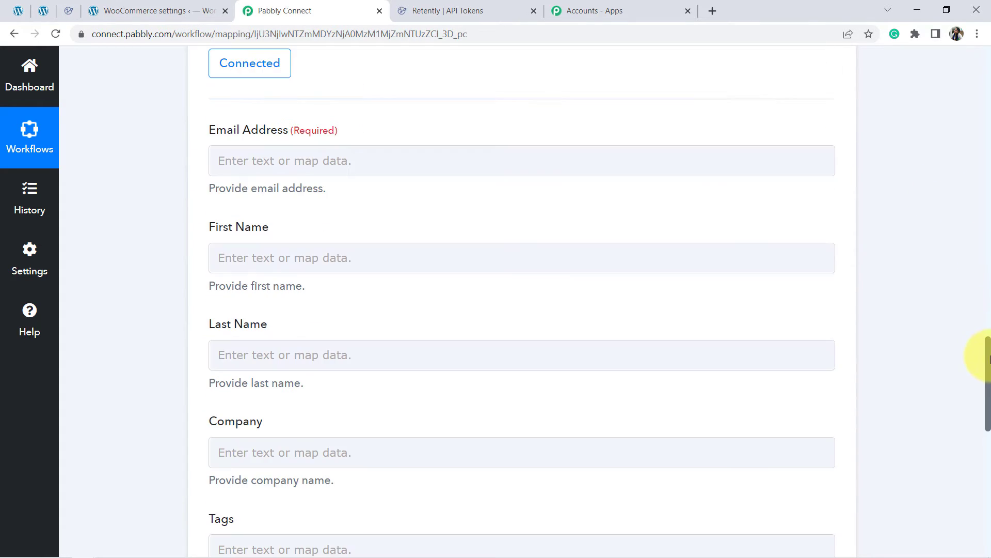
# Step: Map the Email Address field to the Billing Email from the WooCommerce New Order Created step
pyautogui.click(211, 157)
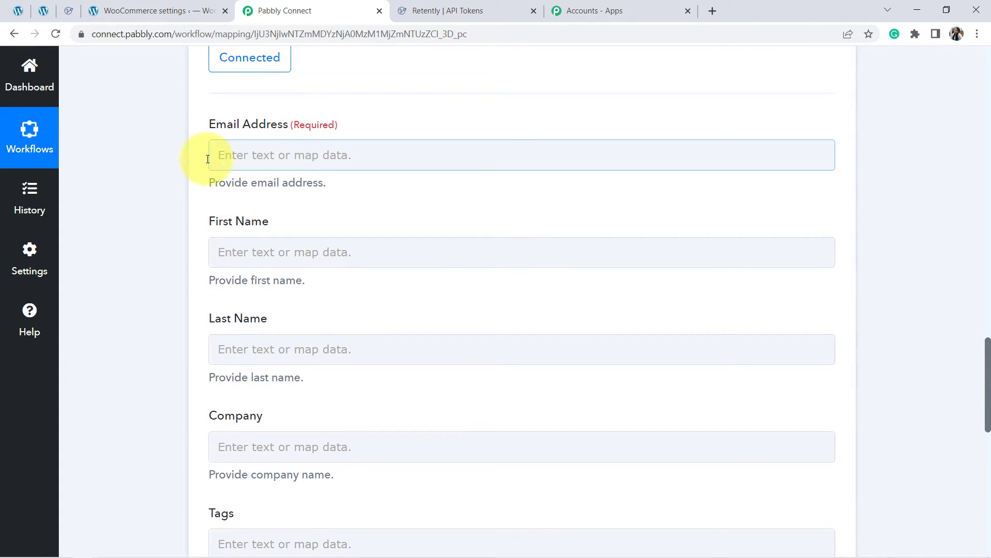
pyautogui.click(269, 162)
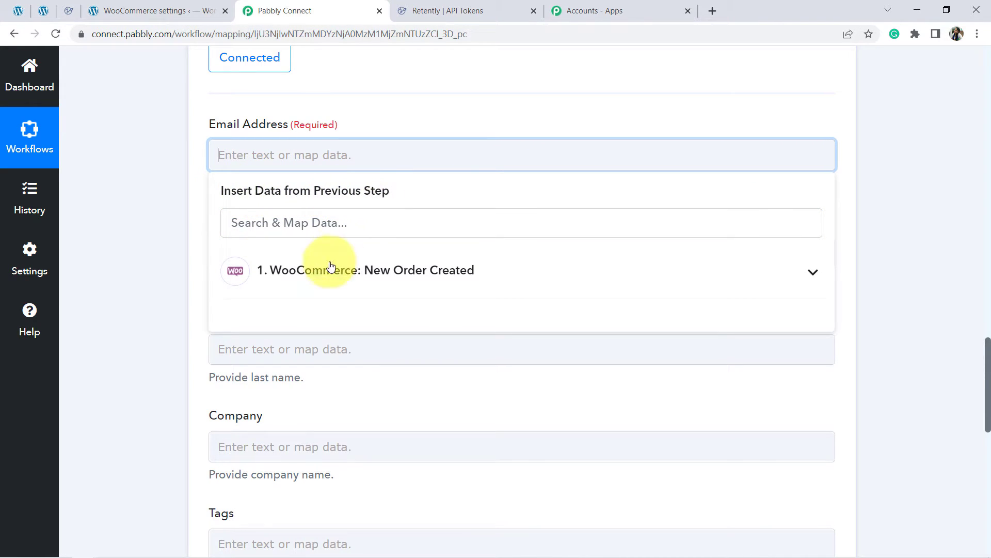
pyautogui.click(320, 279)
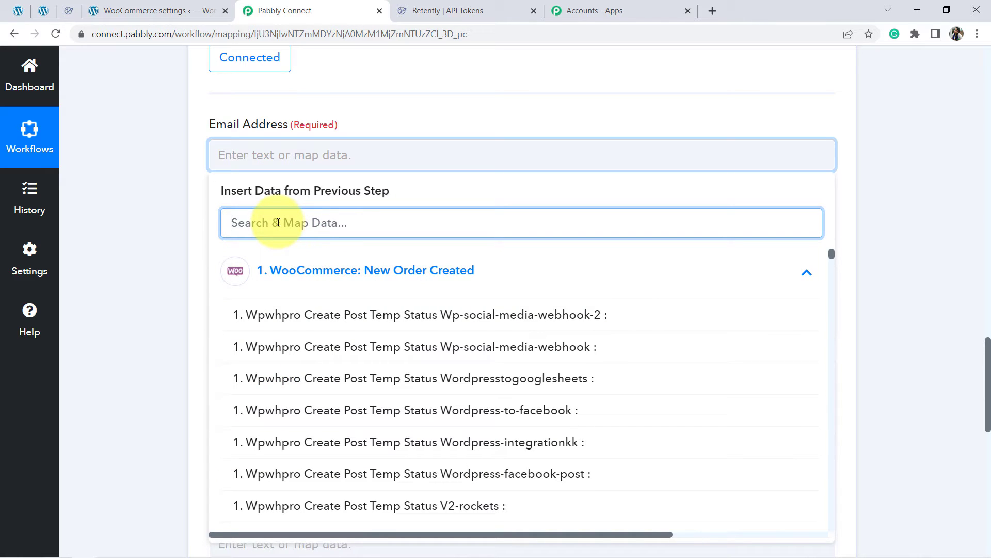
pyautogui.write('@')
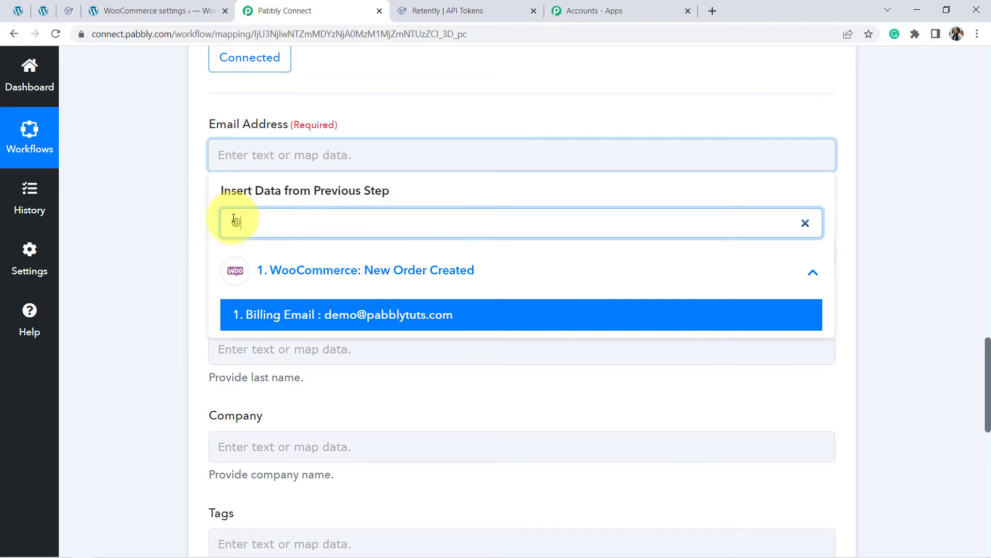
pyautogui.click(368, 323)
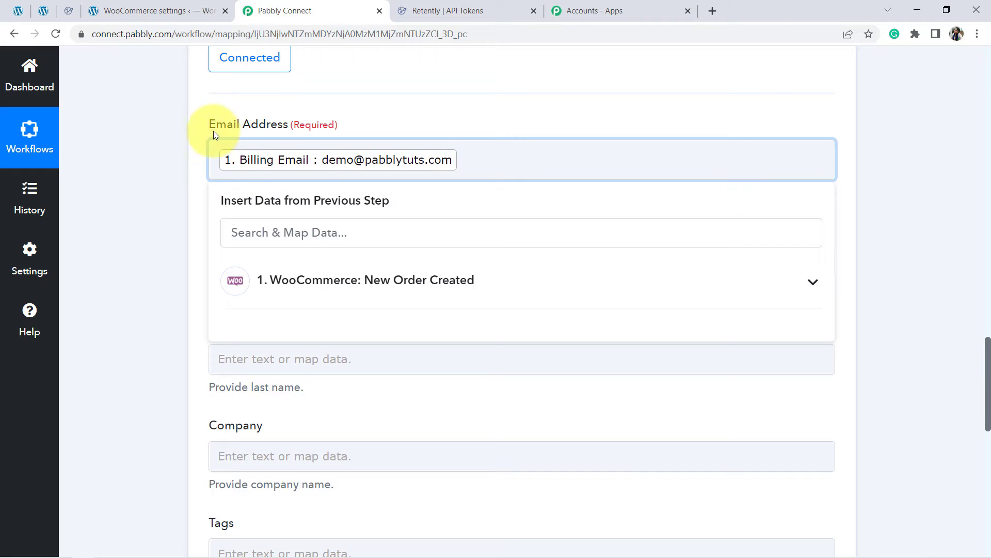
pyautogui.click(119, 244)
# Step: Map the First Name field to the WooCommerce order's Shipping First Name
pyautogui.click(255, 255)
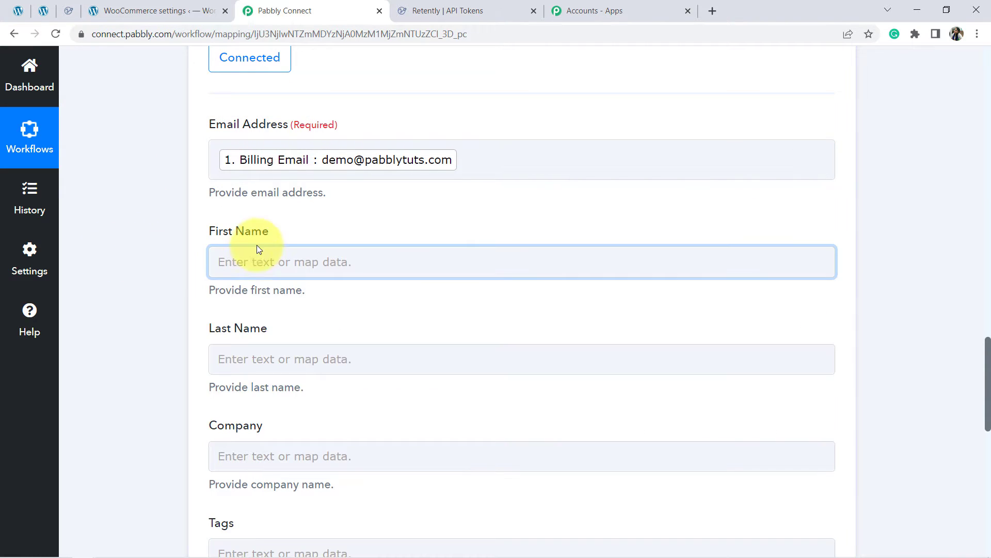
pyautogui.click(254, 330)
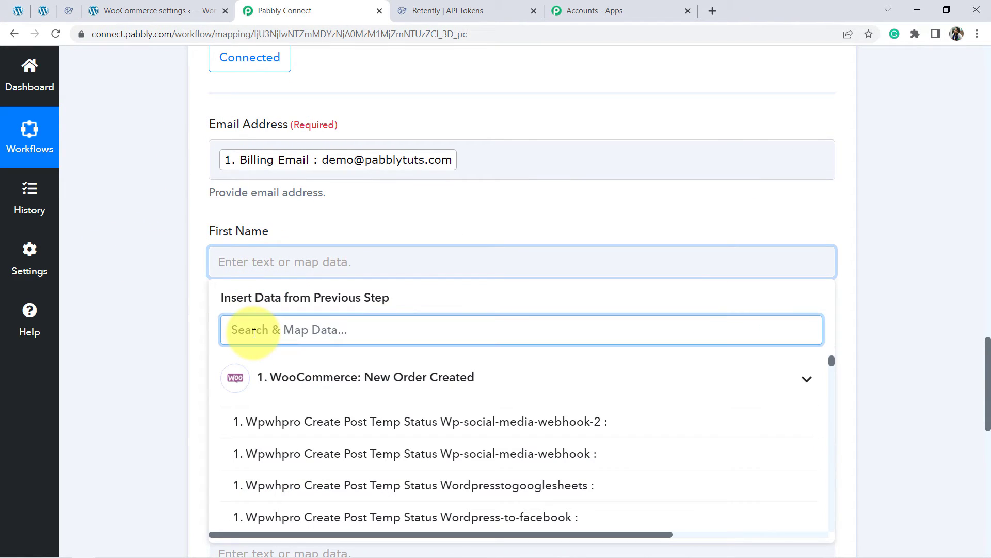
pyautogui.write('name')
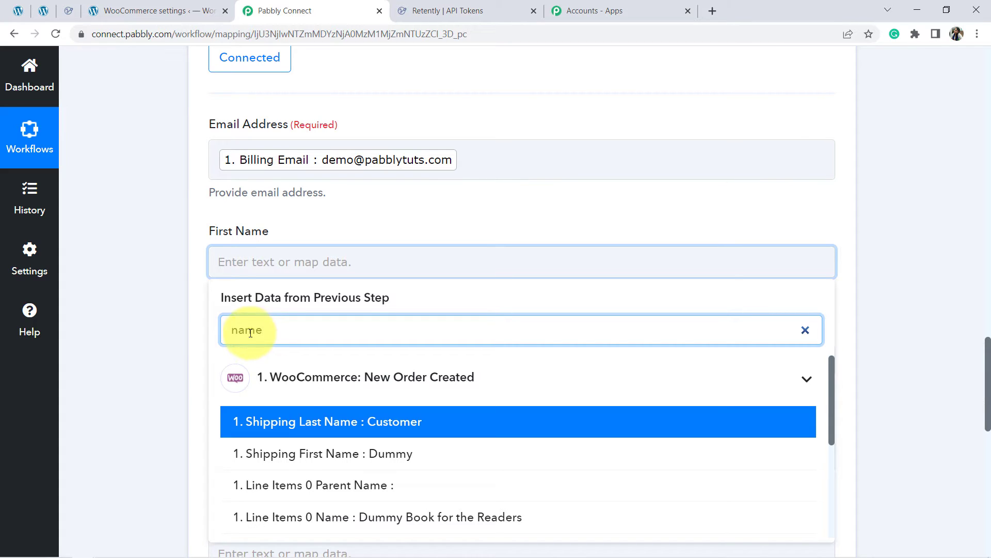
pyautogui.click(405, 454)
pyautogui.click(155, 360)
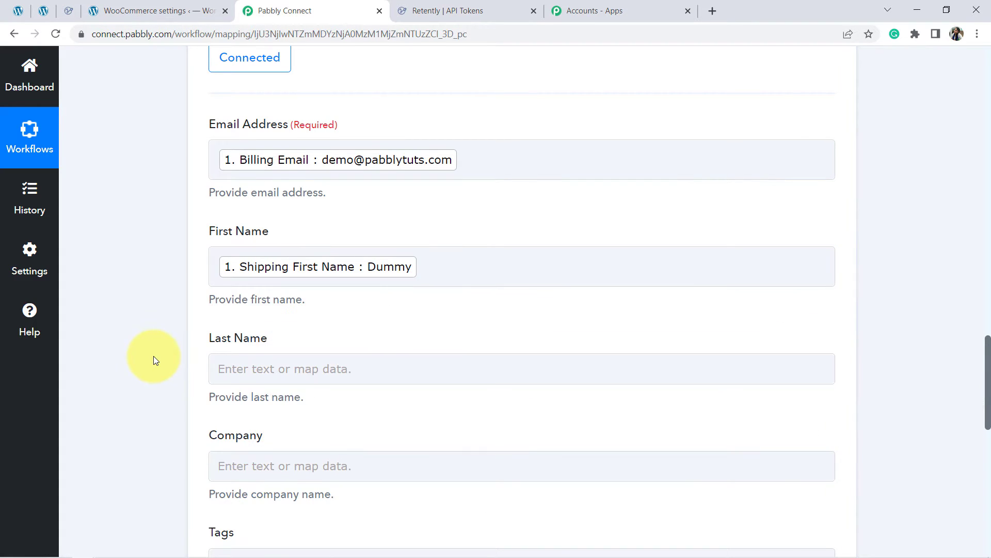
# Step: Map the Last Name field to the Shipping Last Name from the WooCommerce New Order Created step
pyautogui.scroll(-2, 153, 360)
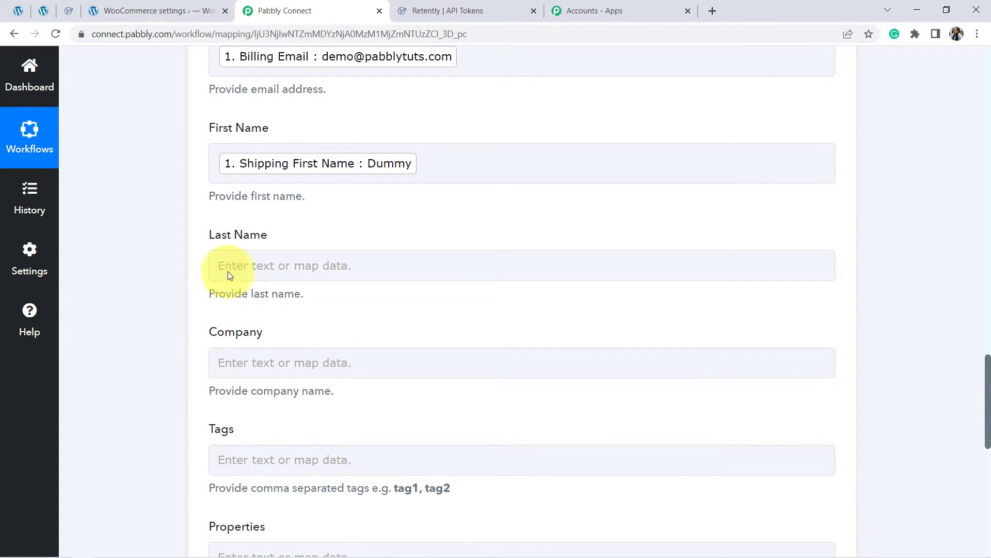
pyautogui.click(228, 272)
pyautogui.click(242, 340)
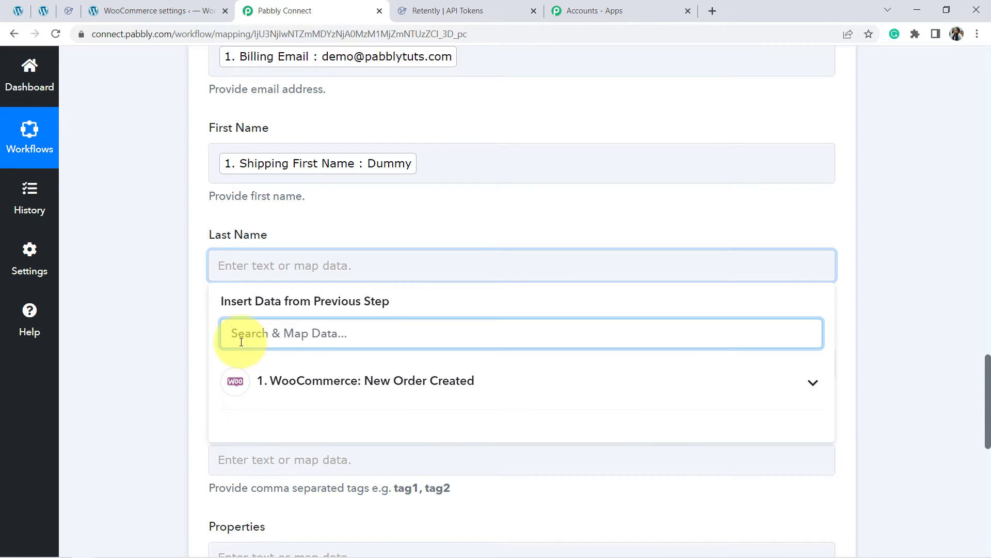
pyautogui.write('name')
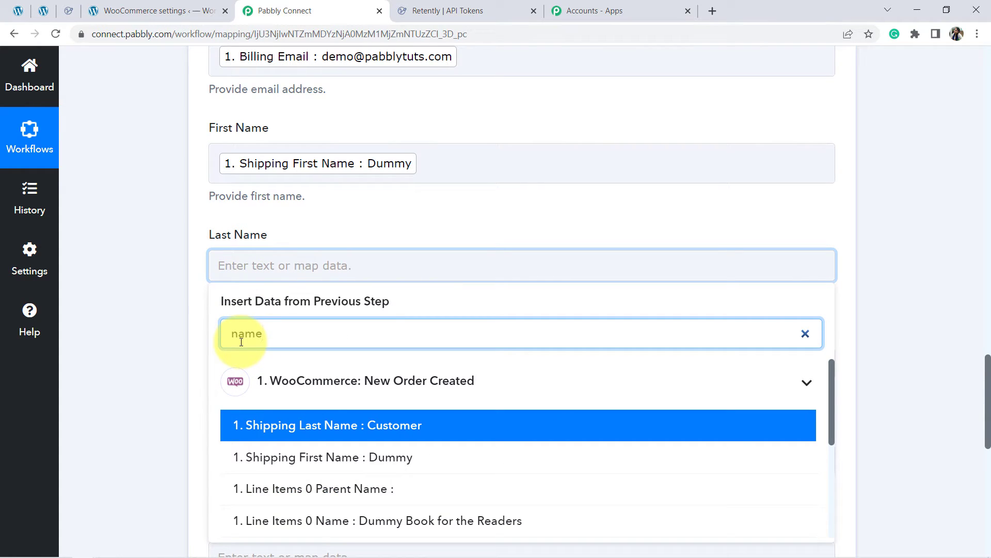
pyautogui.click(343, 425)
pyautogui.click(91, 359)
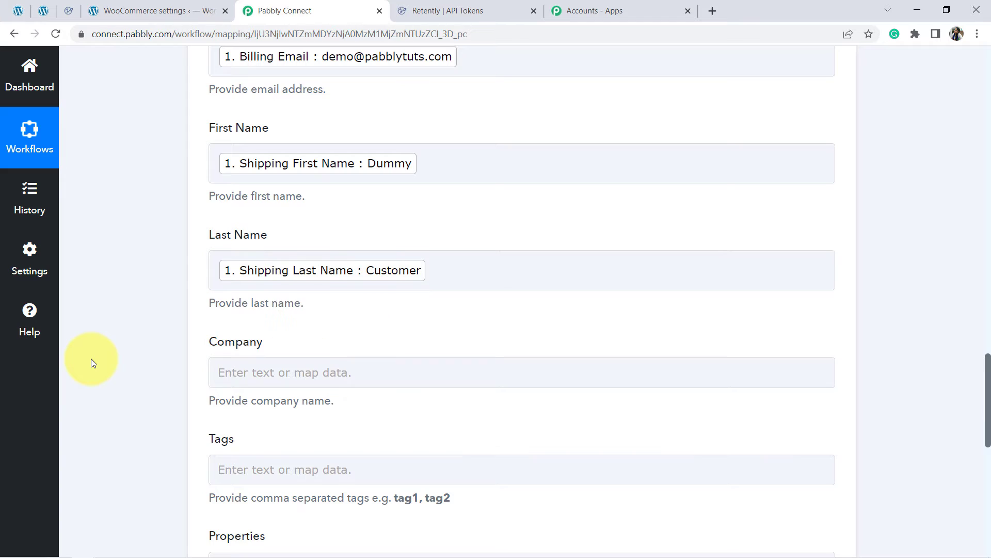
# Step: Review the remaining Company, Tags and Properties fields against the shipping details in the captured WooCommerce response
pyautogui.scroll(-3, 91, 359)
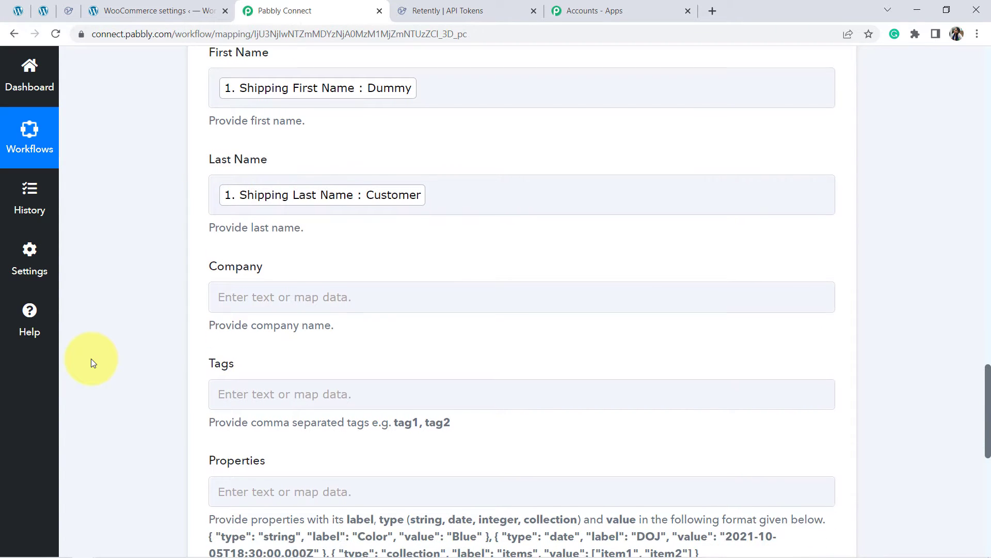
pyautogui.scroll(-1, 91, 359)
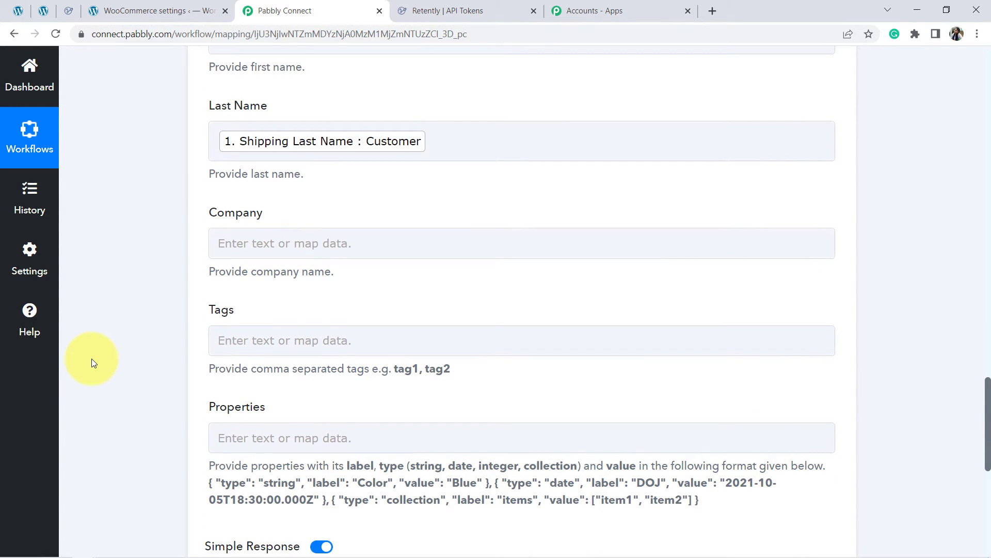
pyautogui.doubleClick(221, 310)
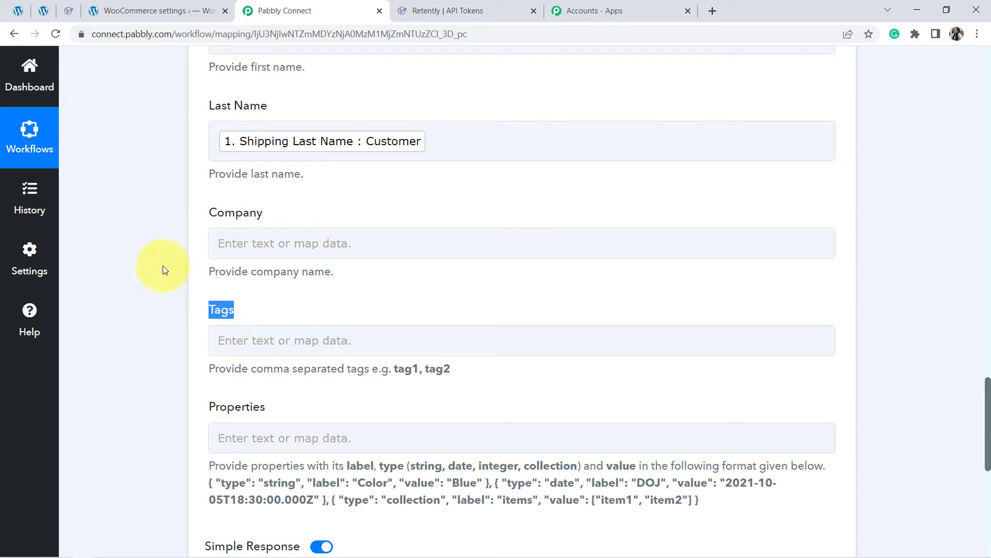
pyautogui.scroll(2, 162, 269)
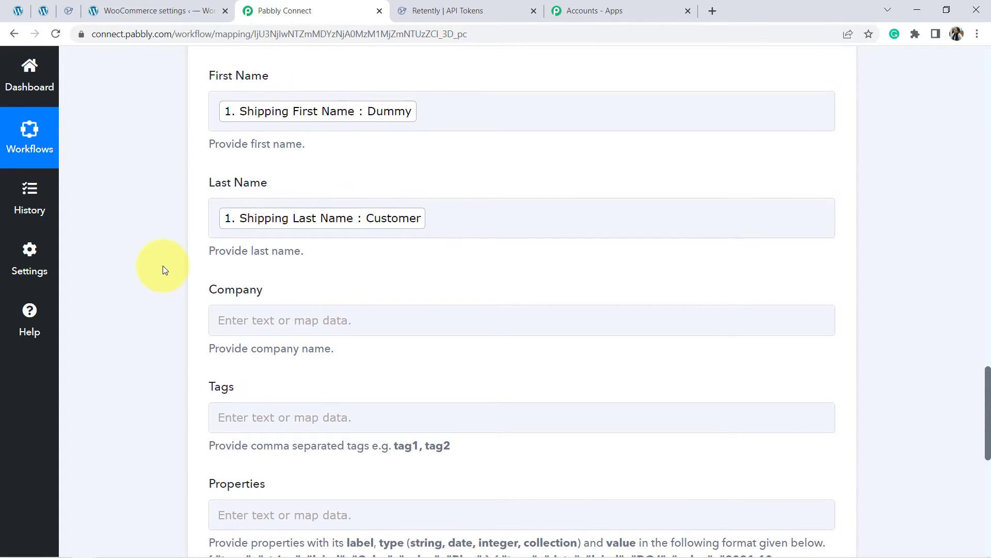
pyautogui.scroll(2, 163, 269)
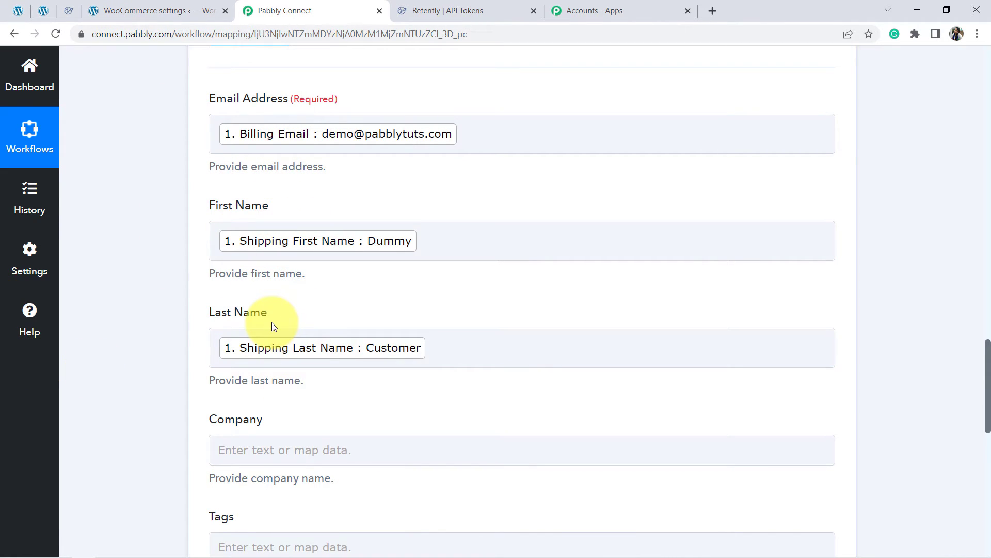
pyautogui.click(43, 11)
pyautogui.click(278, 9)
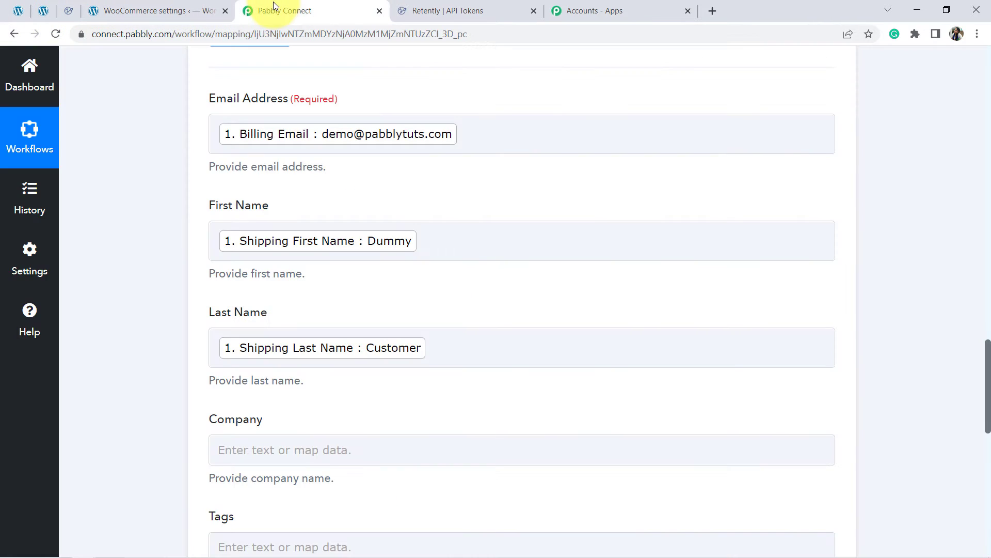
pyautogui.scroll(15, 989, 322)
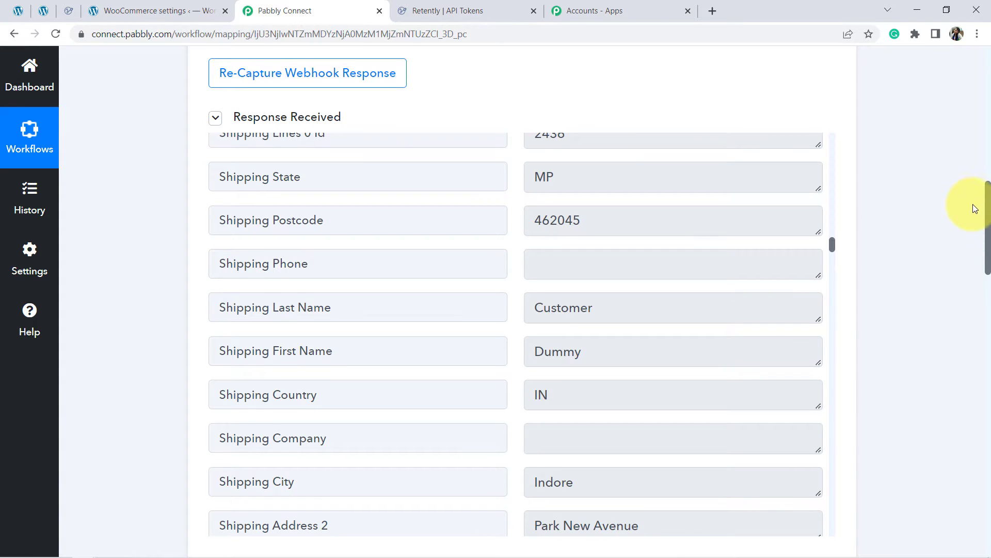
pyautogui.moveTo(988, 206); pyautogui.dragTo(986, 364)
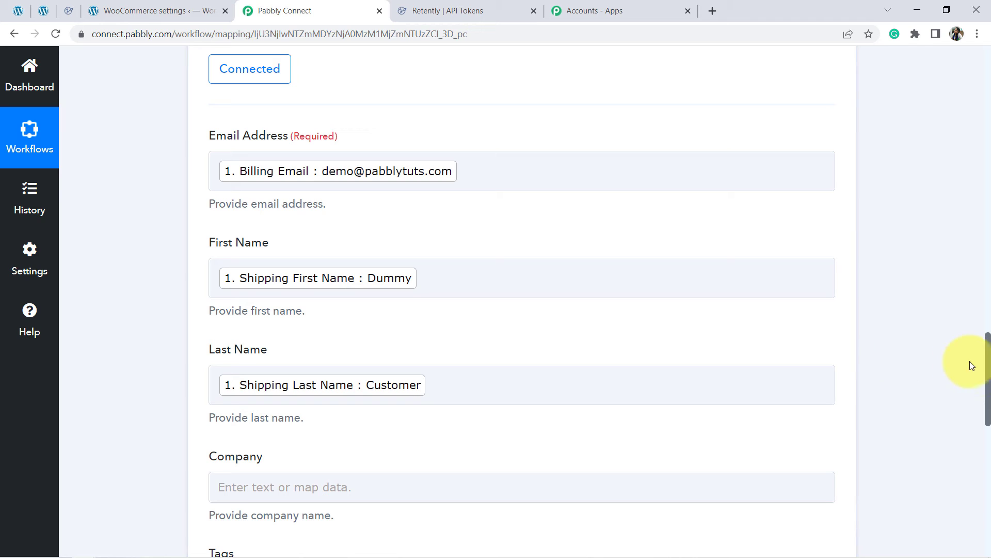
pyautogui.moveTo(989, 367); pyautogui.dragTo(967, 425)
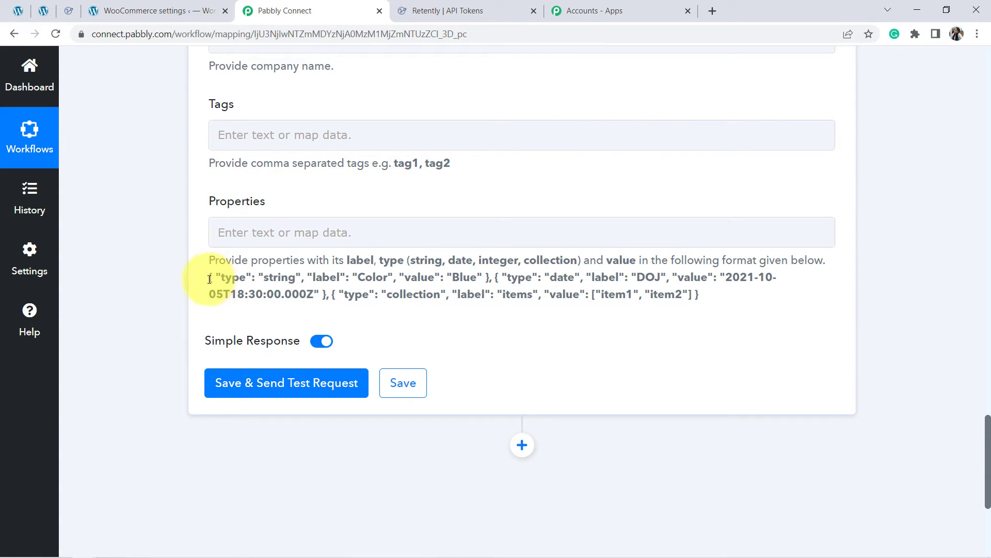
# Step: Copy the sample string property from the format hint into the Properties field and set its label to "Phone Number"
pyautogui.moveTo(212, 279); pyautogui.dragTo(416, 284)
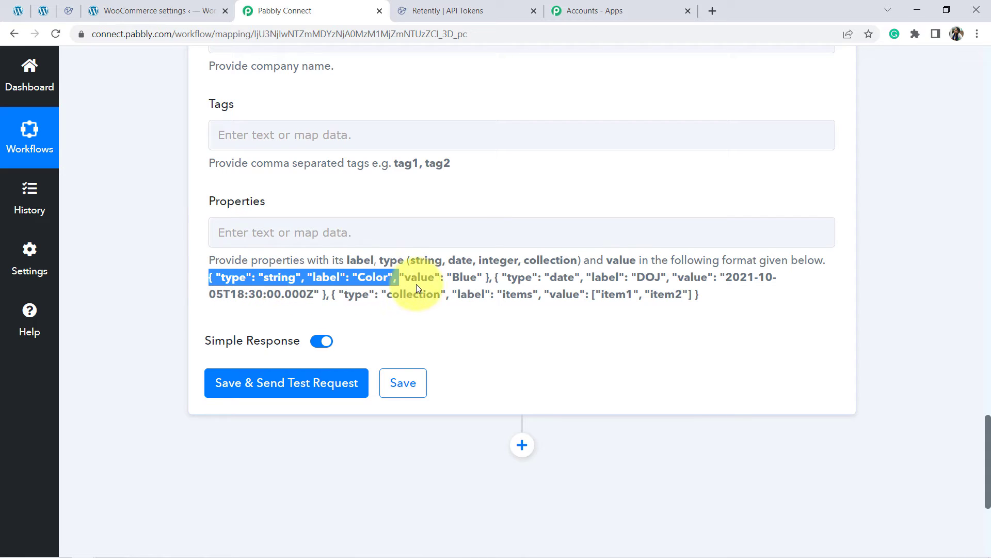
pyautogui.hotkey('ctrl', 'c')
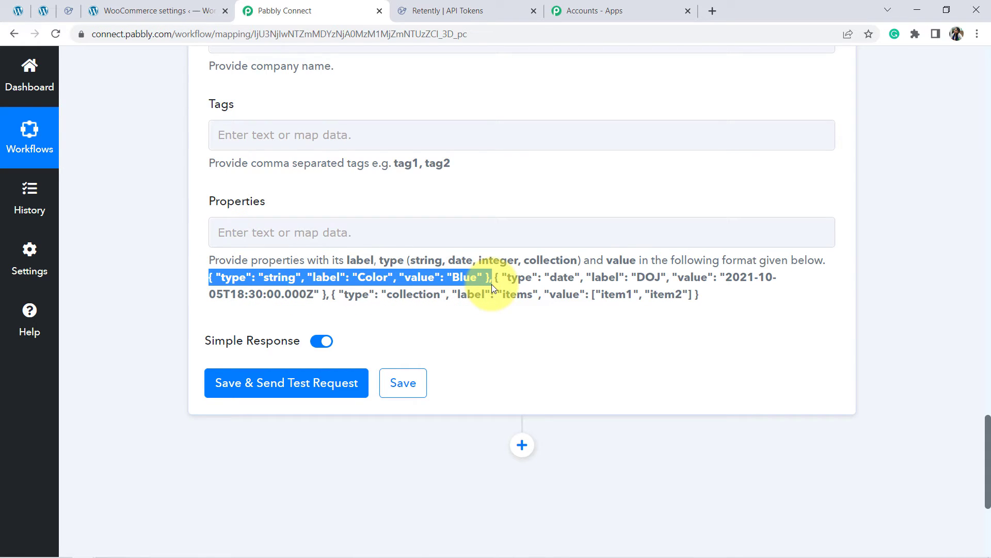
pyautogui.click(346, 231)
pyautogui.hotkey('ctrl', 'v')
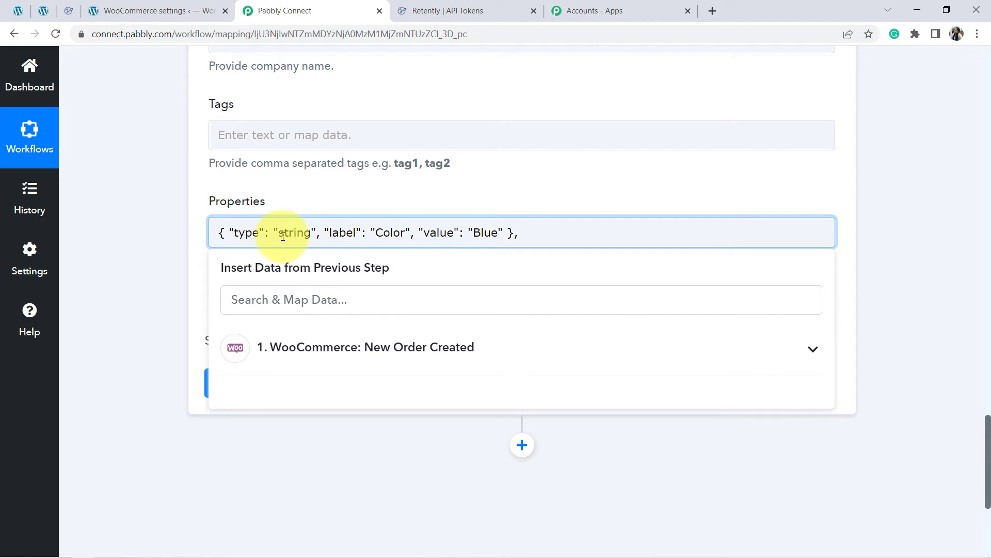
pyautogui.moveTo(283, 236); pyautogui.dragTo(302, 236)
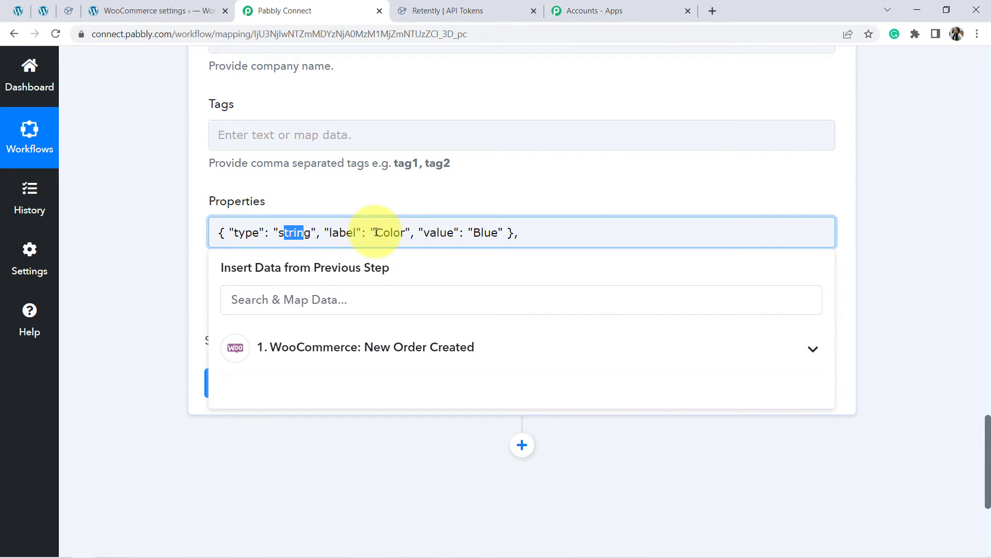
pyautogui.moveTo(376, 232); pyautogui.dragTo(402, 232)
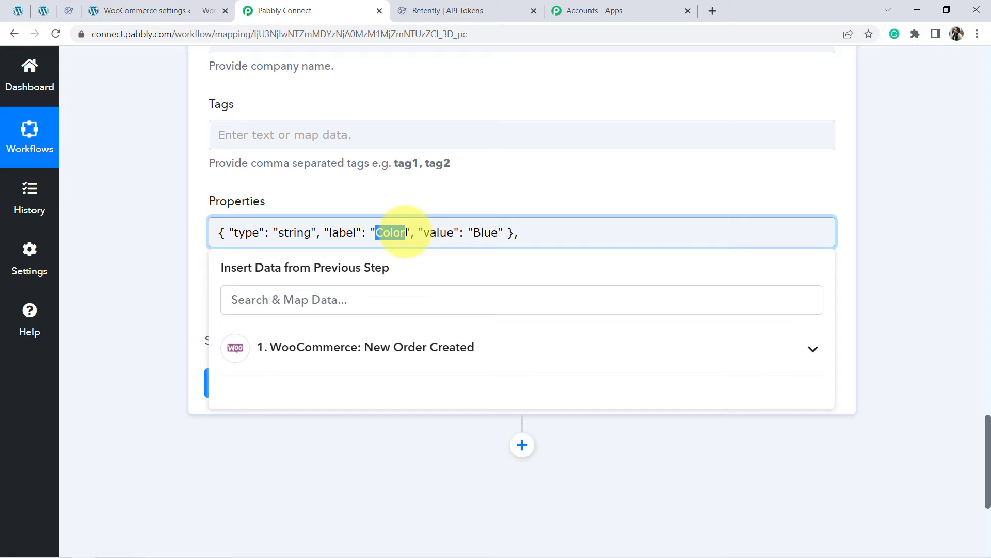
pyautogui.write('Phone Number')
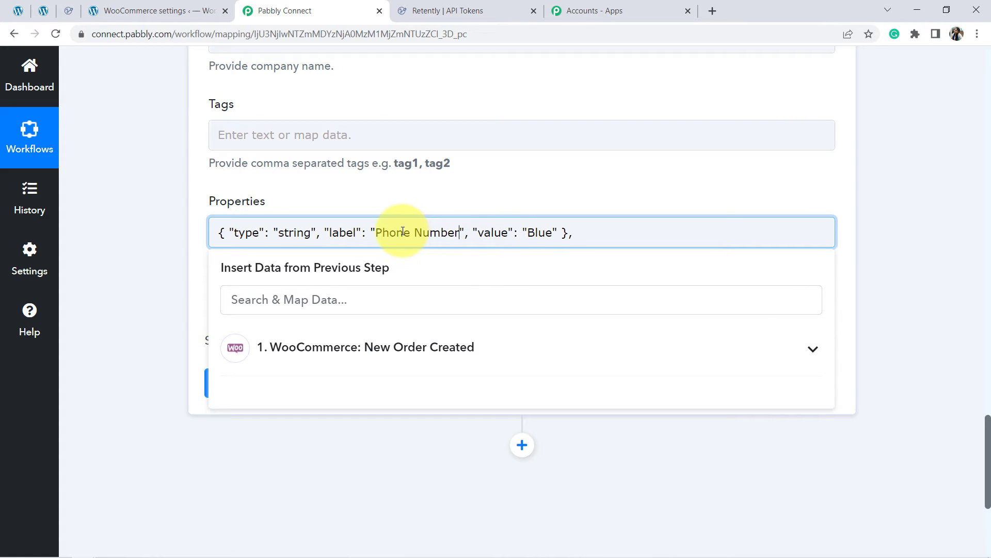
# Step: Replace the sample value in the Phone Number property with the Billing Phone from the WooCommerce New Order Created step
pyautogui.moveTo(403, 232); pyautogui.dragTo(422, 235)
pyautogui.rightClick(421, 235)
pyautogui.click(556, 234)
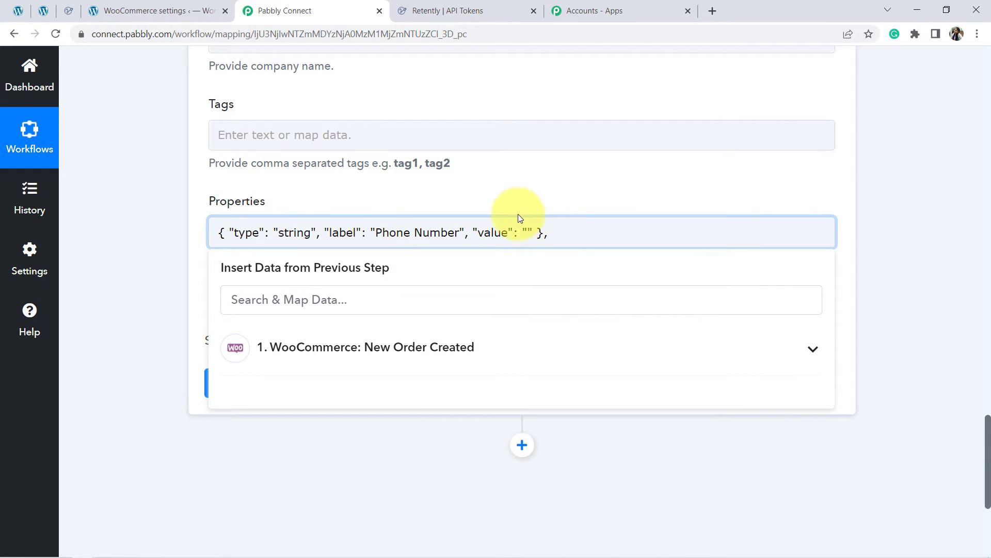
pyautogui.click(350, 308)
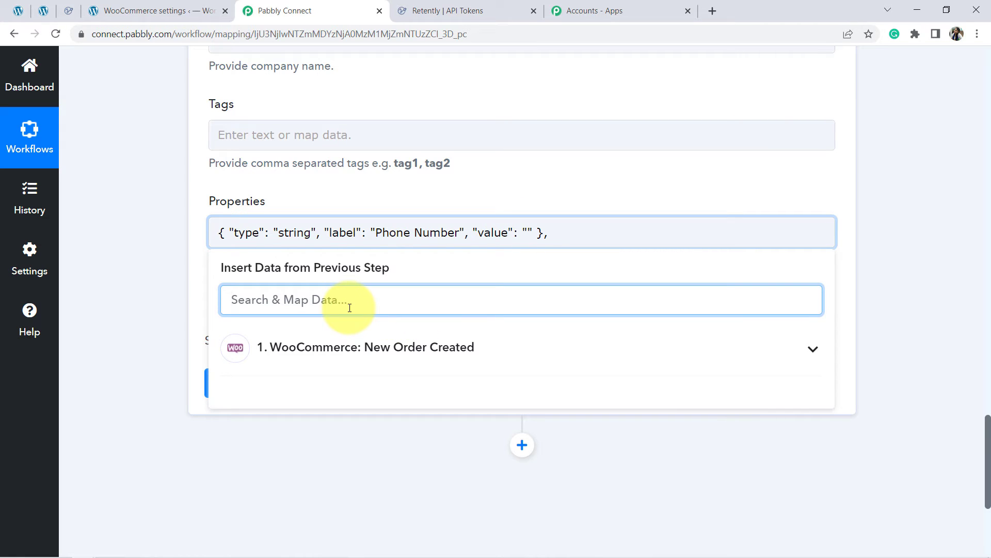
pyautogui.write('number')
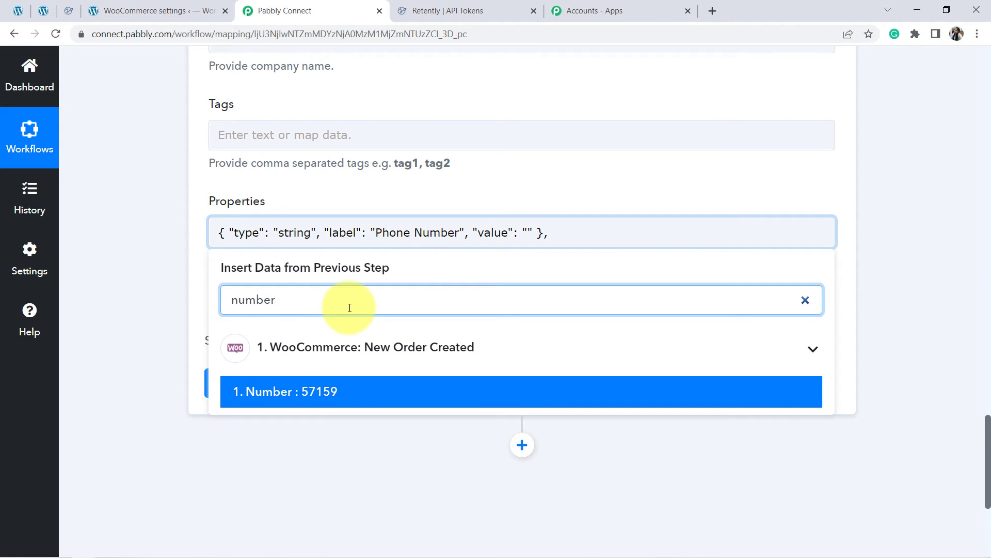
pyautogui.press('BackSpace')
pyautogui.press('BackSpace')
pyautogui.press('BackSpace')
pyautogui.press('BackSpace')
pyautogui.press('BackSpace')
pyautogui.write('phone')
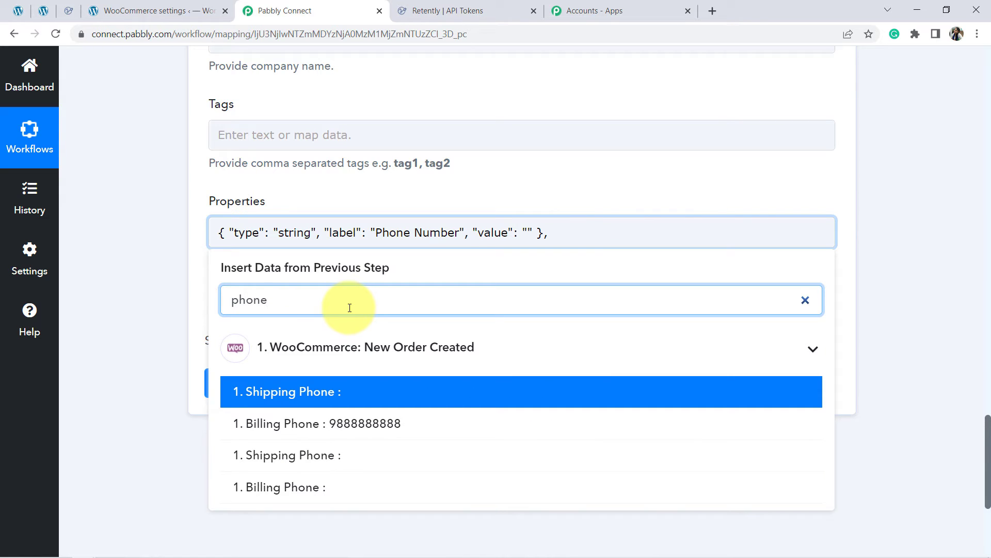
pyautogui.click(351, 422)
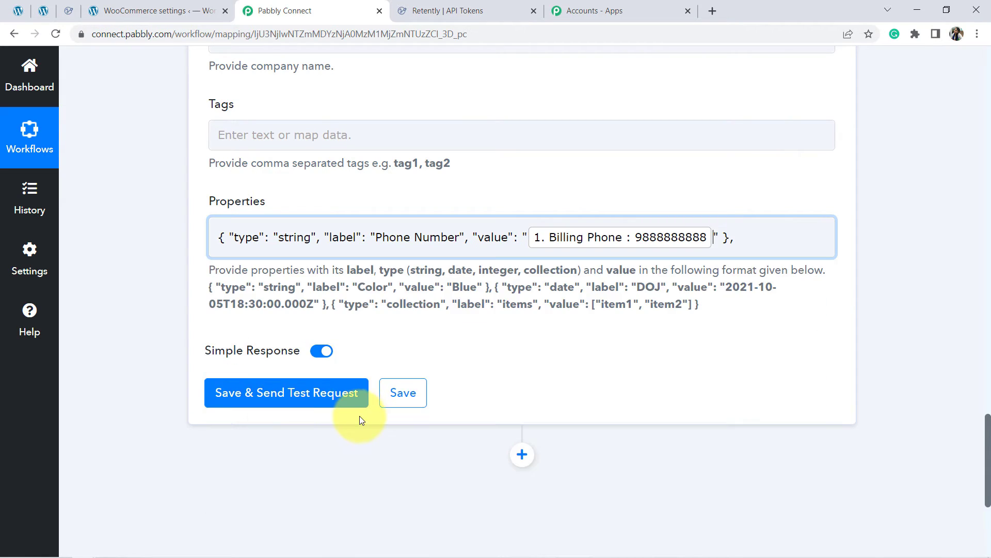
# Step: Examine the completed Phone Number property and compare the string and date types with their sample formats in the Properties hint
pyautogui.click(283, 232)
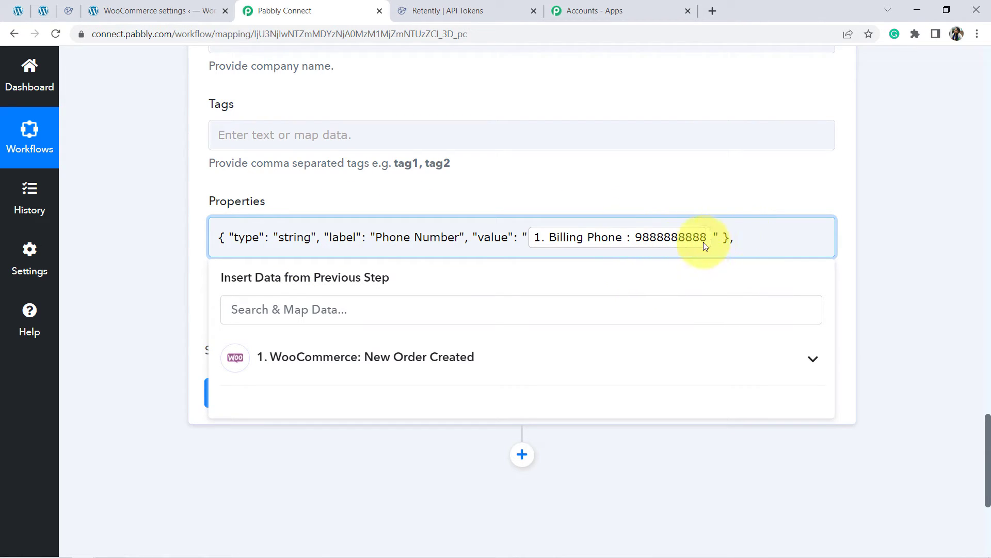
pyautogui.click(156, 267)
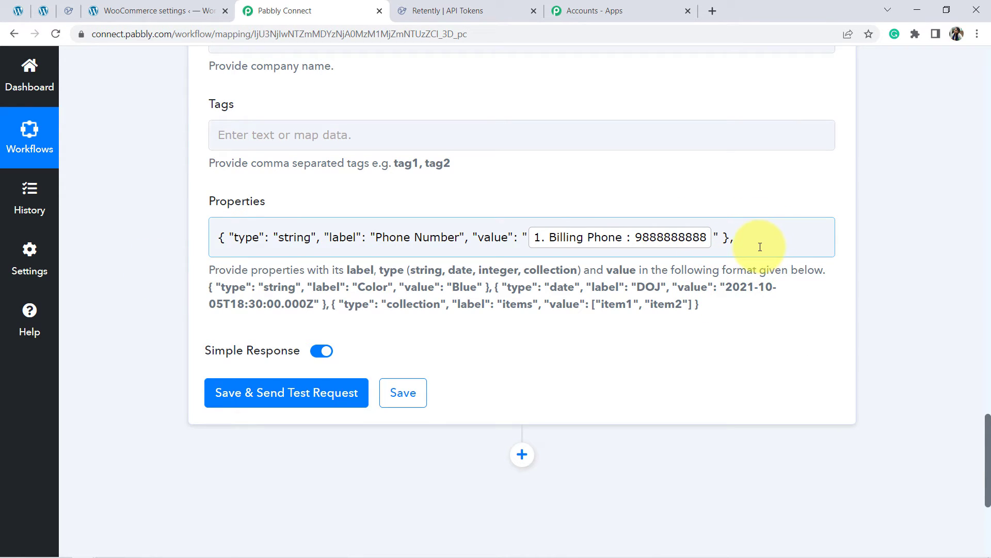
pyautogui.click(744, 242)
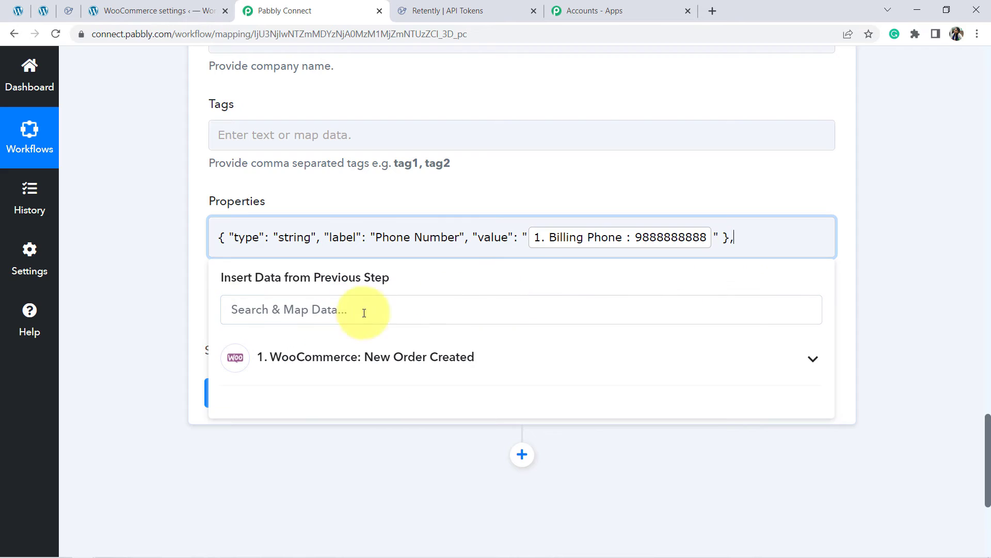
pyautogui.click(138, 370)
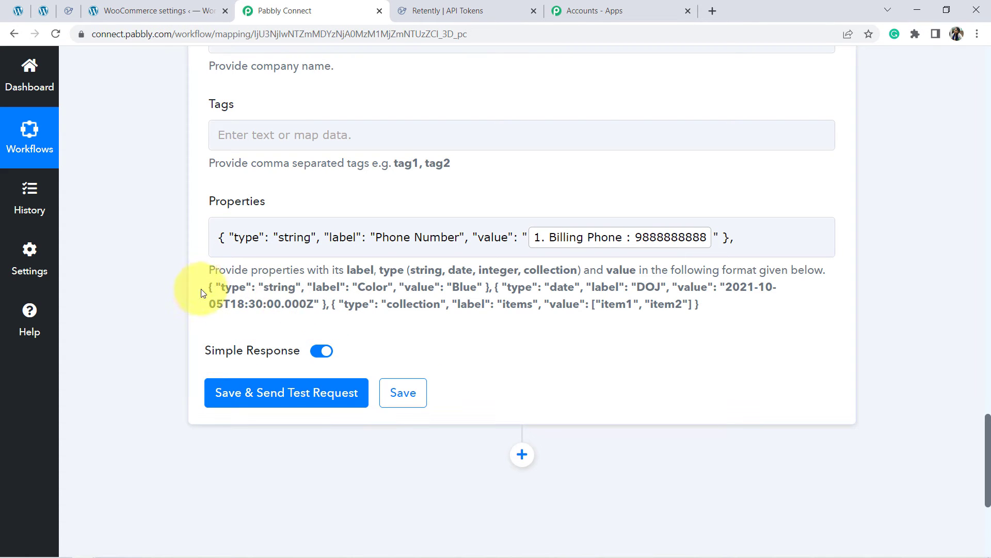
pyautogui.moveTo(205, 293); pyautogui.dragTo(494, 282)
pyautogui.hotkey('ctrl', 'c')
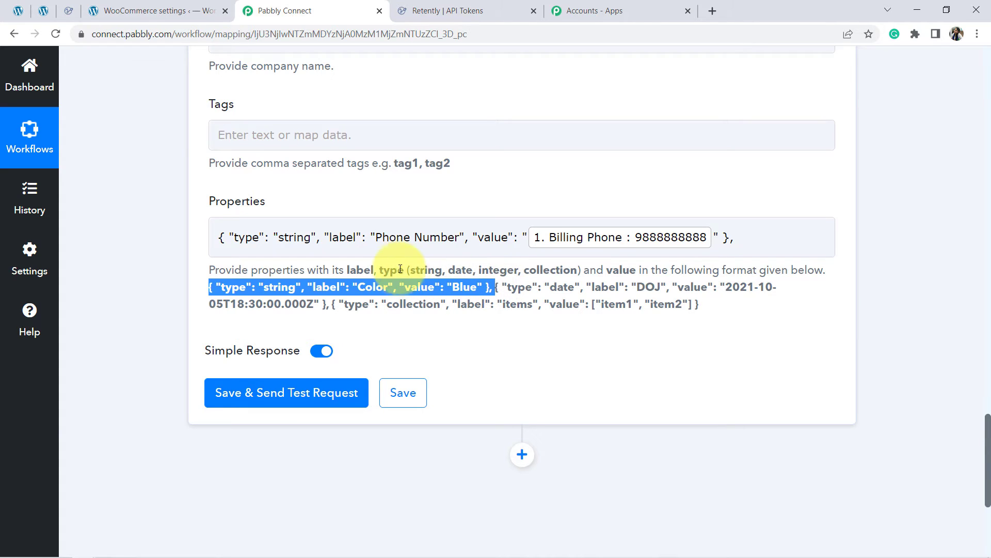
pyautogui.doubleClick(425, 269)
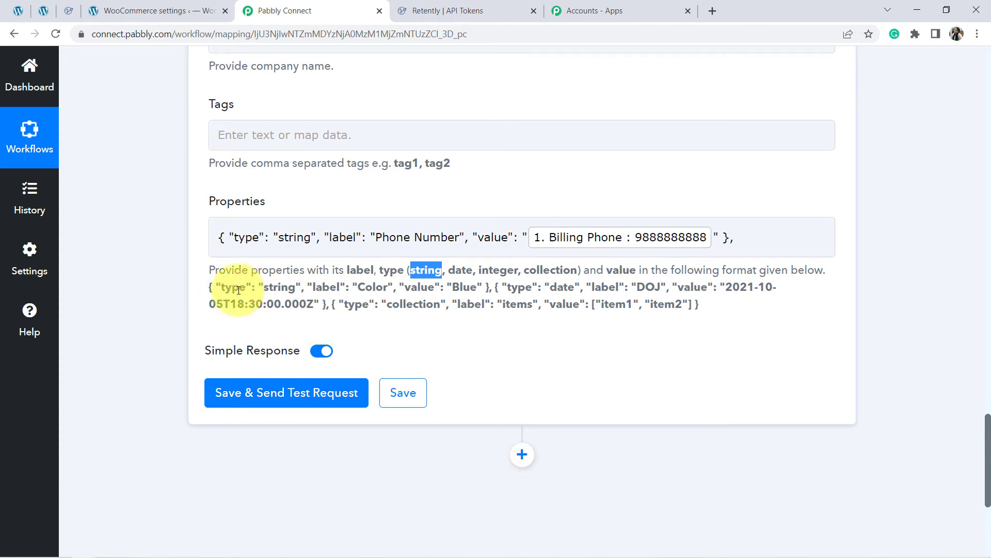
pyautogui.moveTo(238, 287); pyautogui.dragTo(462, 293)
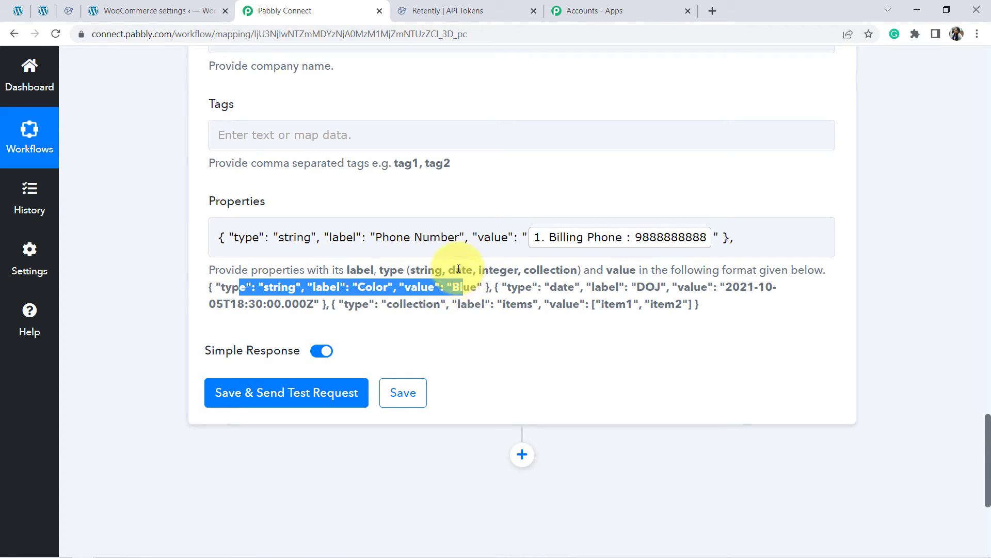
pyautogui.doubleClick(458, 269)
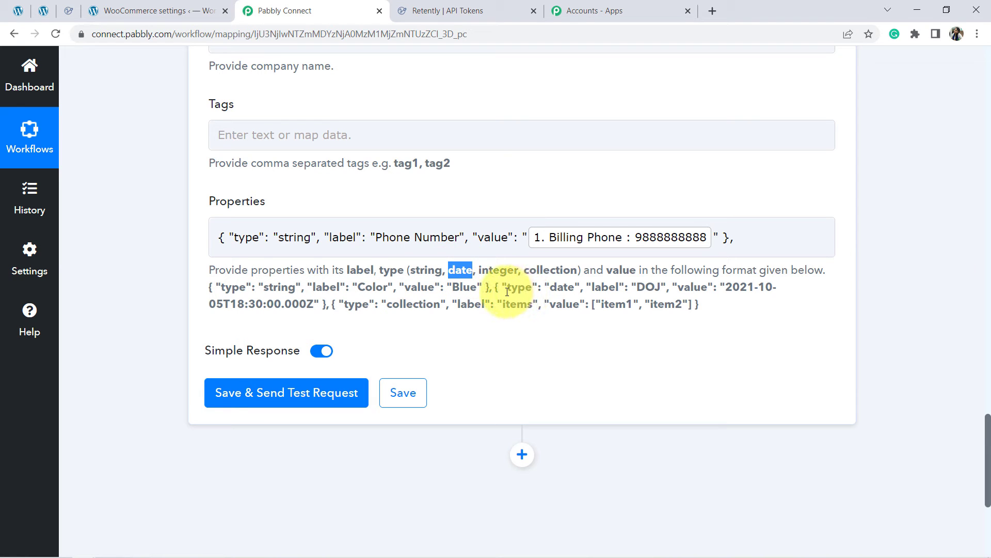
pyautogui.moveTo(507, 288); pyautogui.dragTo(765, 288)
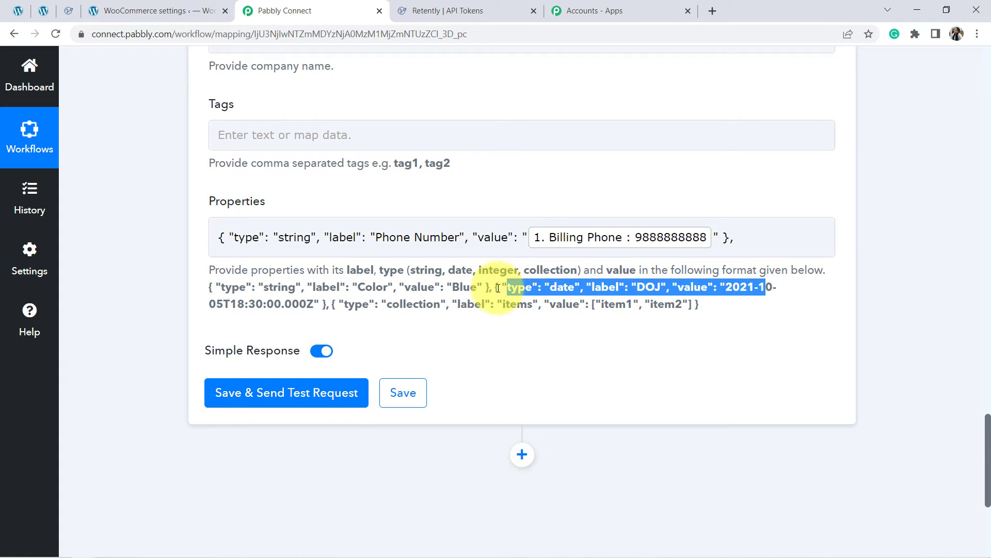
pyautogui.click(516, 274)
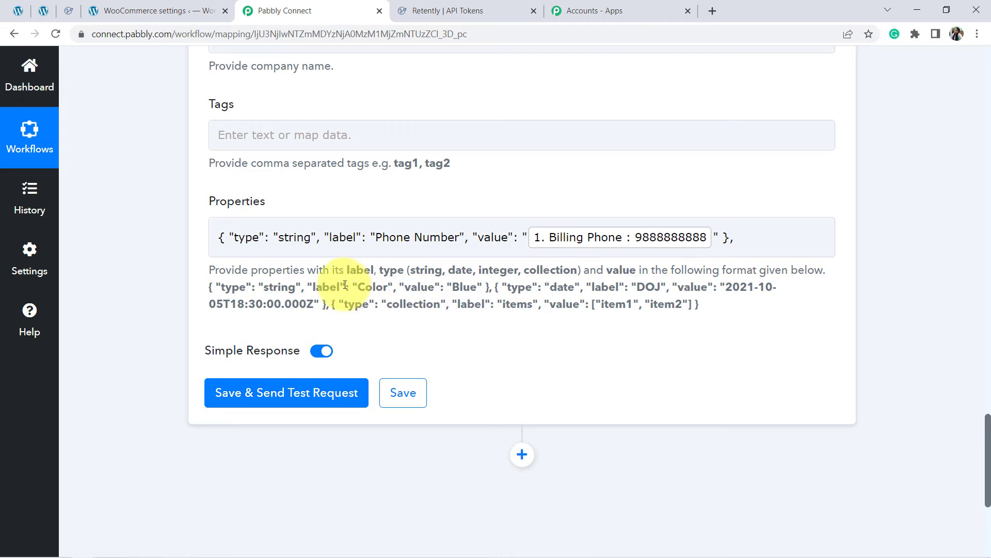
pyautogui.moveTo(354, 288); pyautogui.dragTo(608, 288)
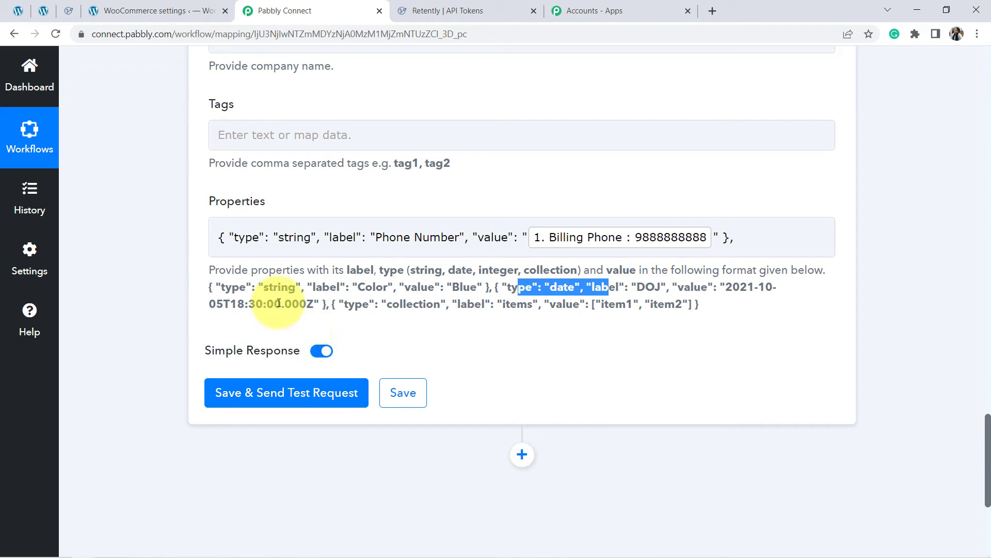
# Step: Add a second copy of the sample string property at the end of the Properties field and set its label to "City"
pyautogui.moveTo(285, 304); pyautogui.dragTo(255, 304)
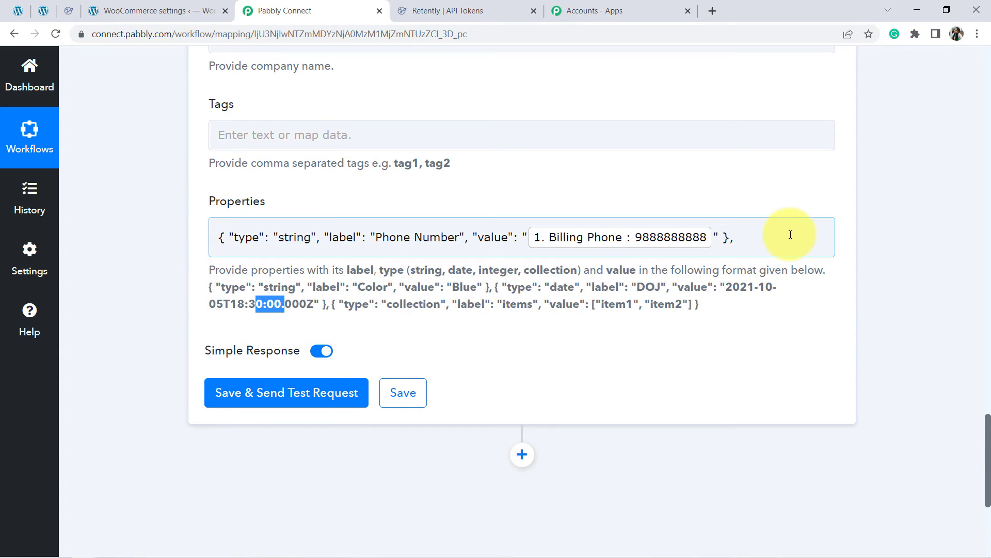
pyautogui.click(747, 235)
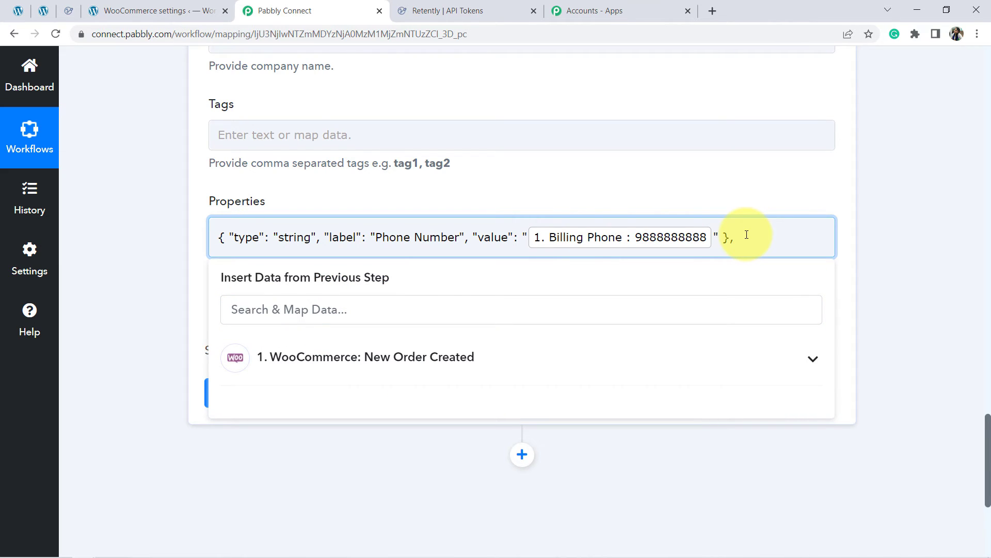
pyautogui.hotkey('ctrl', 'v')
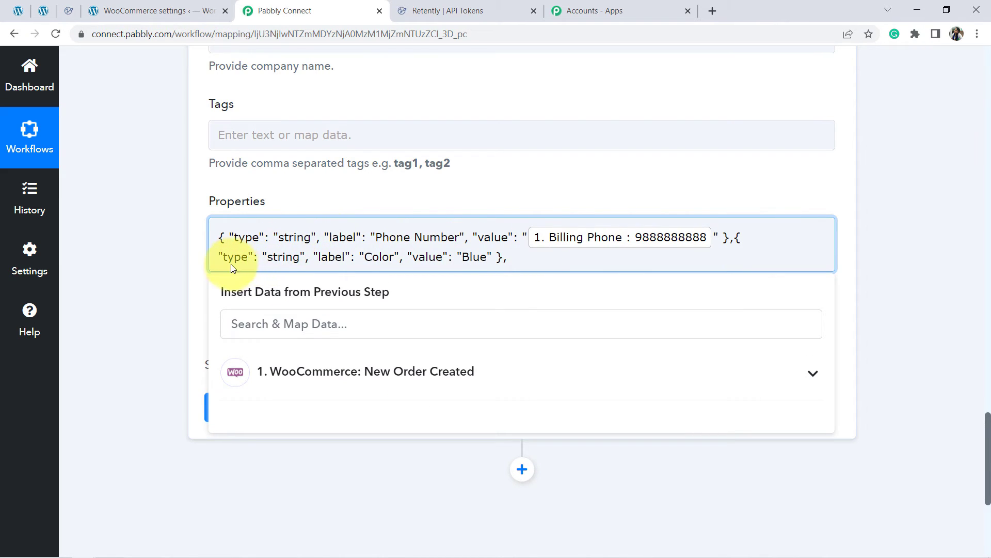
pyautogui.moveTo(223, 256); pyautogui.dragTo(241, 257)
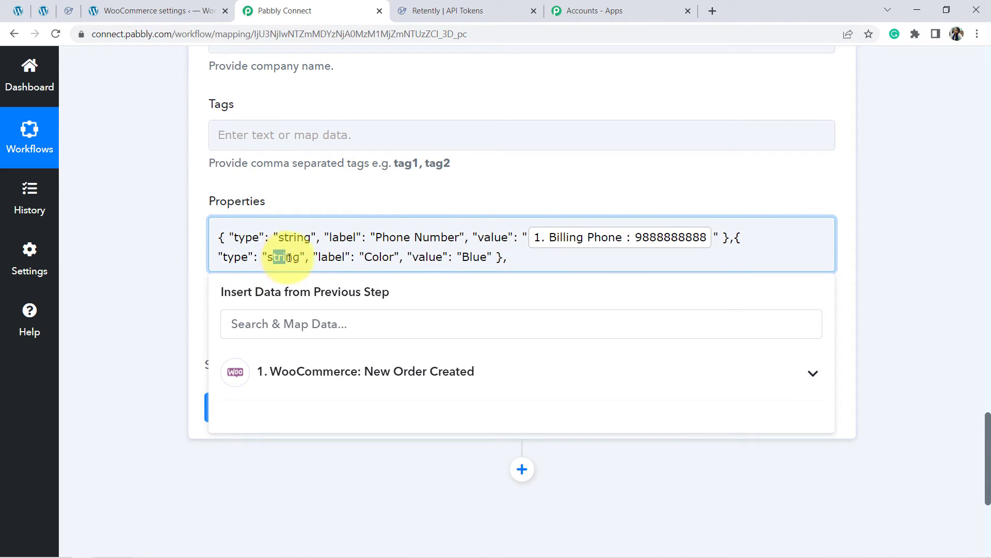
pyautogui.moveTo(365, 256); pyautogui.dragTo(383, 257)
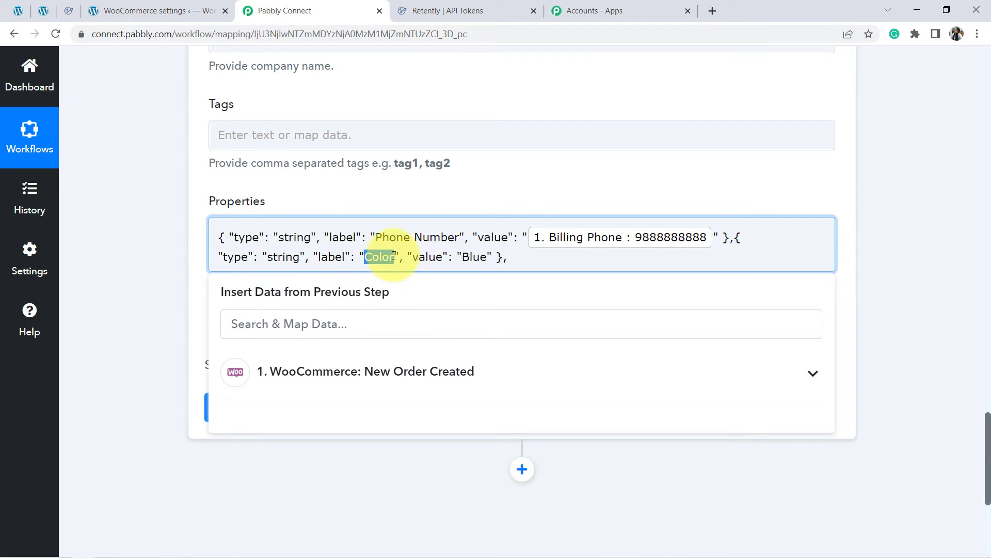
pyautogui.press('BackSpace')
pyautogui.write('City')
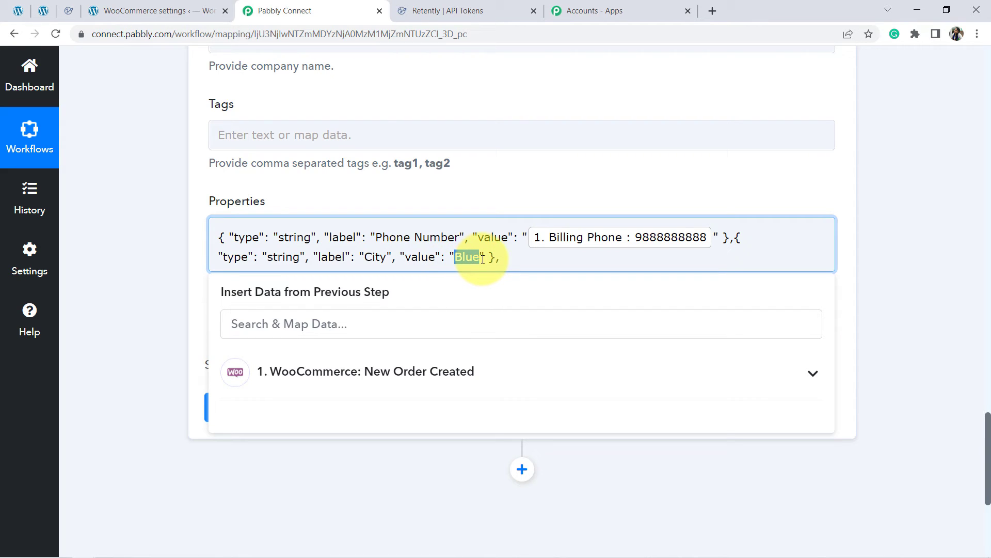
# Step: Replace the sample value in the City property with the Shipping City from the WooCommerce New Order Created step
pyautogui.click(388, 324)
pyautogui.write('c')
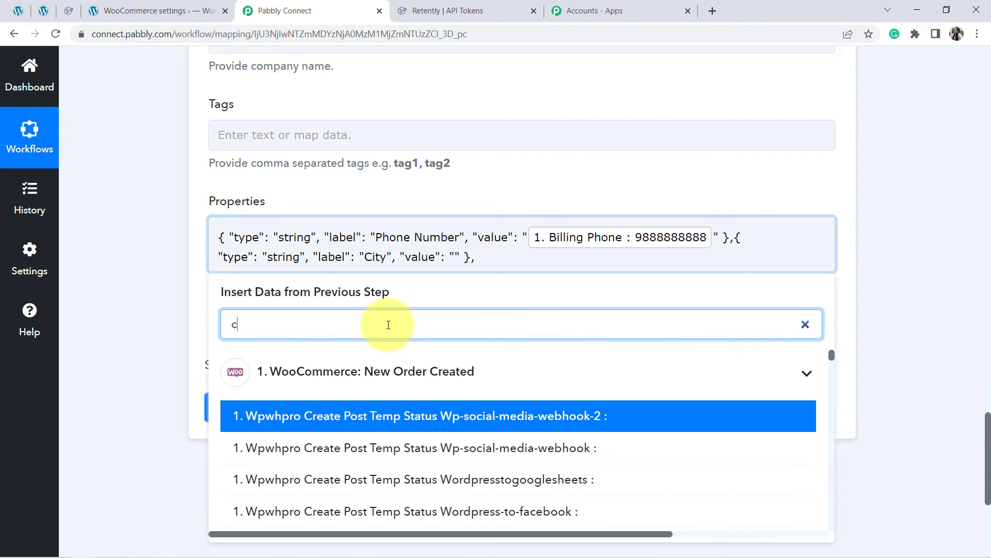
pyautogui.write('ity')
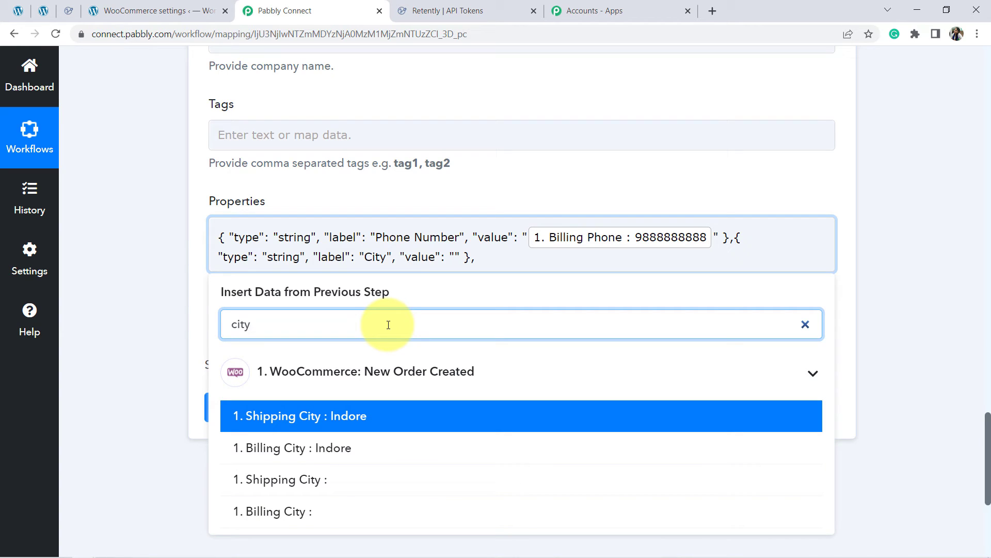
pyautogui.click(352, 418)
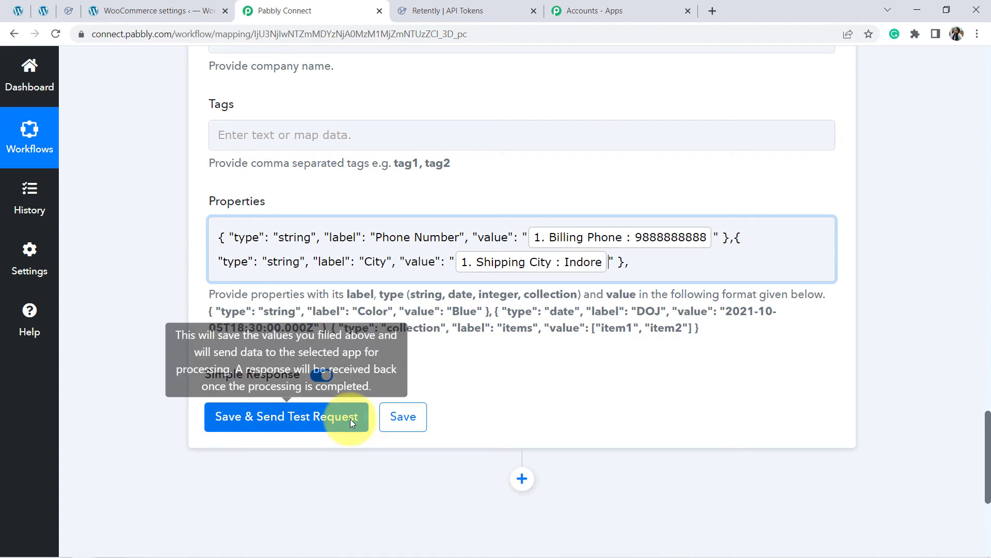
pyautogui.click(167, 305)
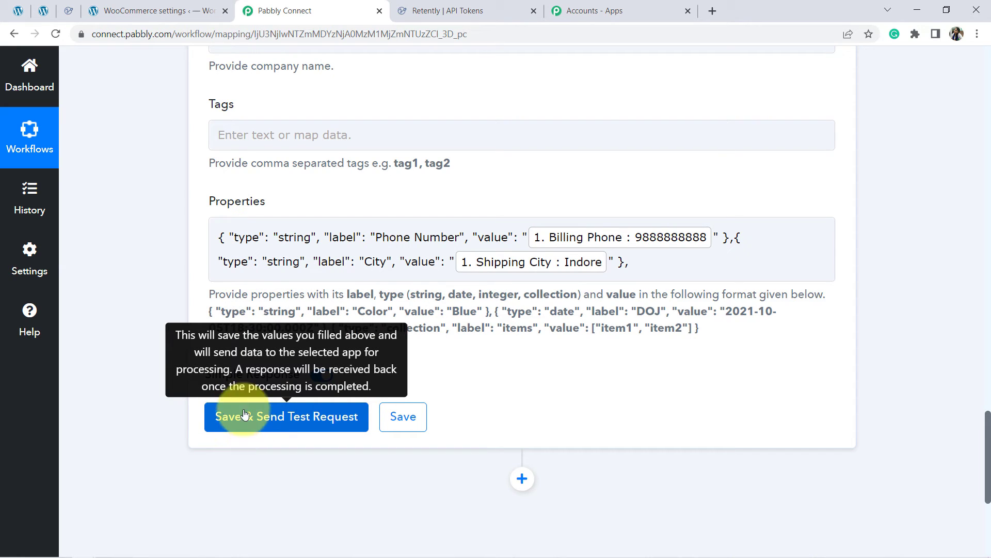
# Step: Check the existing Retently contacts, try sending the Retently action's test request from Pabbly Connect, and enlarge the received response value
pyautogui.click(67, 13)
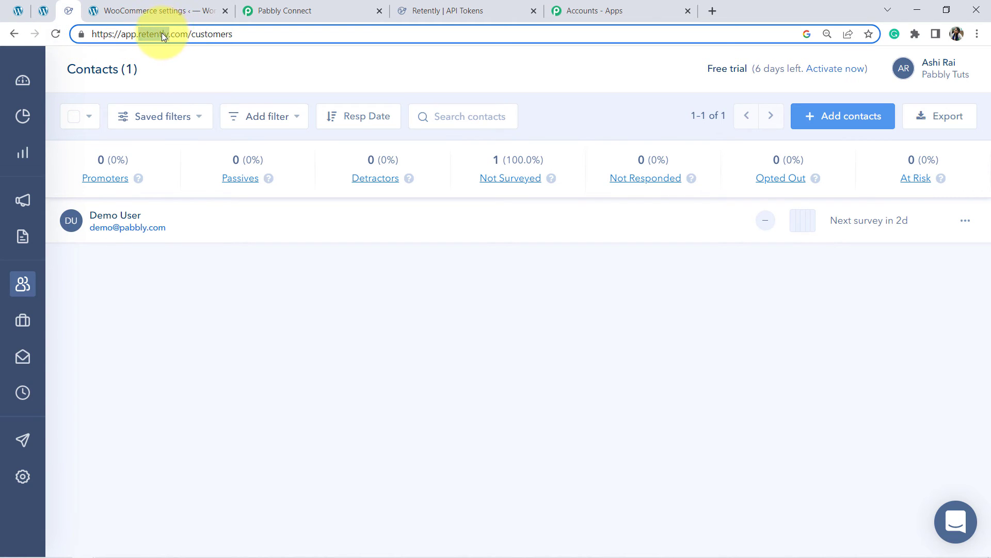
pyautogui.click(332, 11)
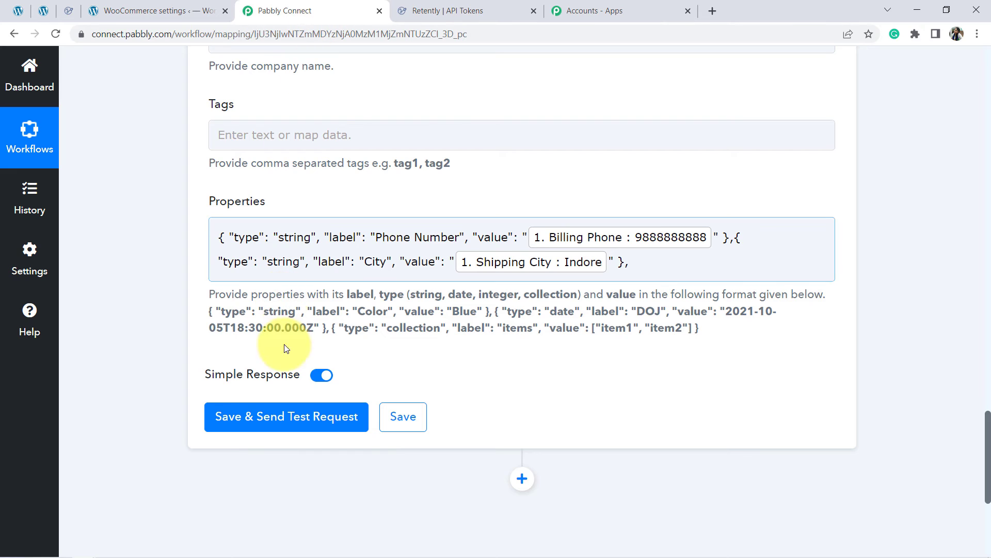
pyautogui.click(263, 417)
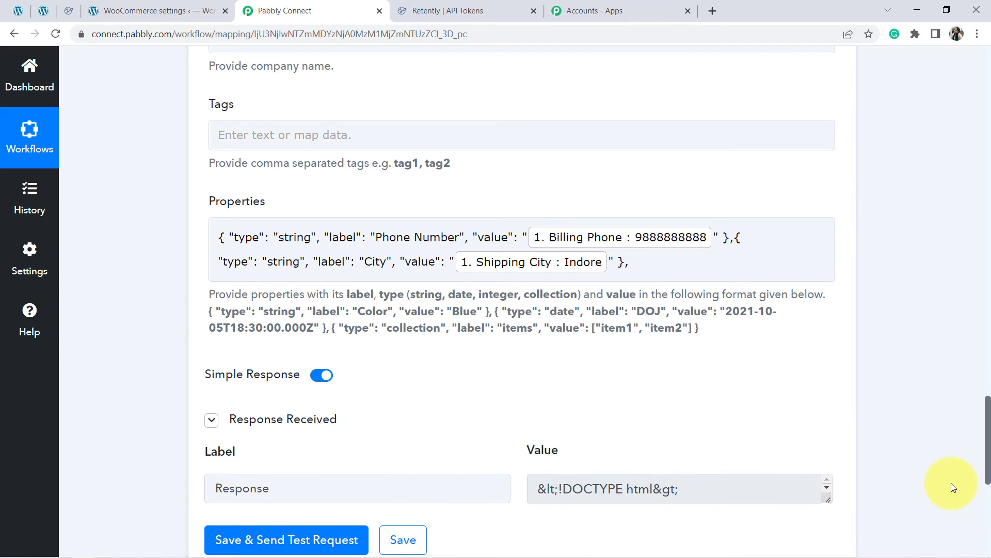
pyautogui.moveTo(827, 499); pyautogui.dragTo(828, 554)
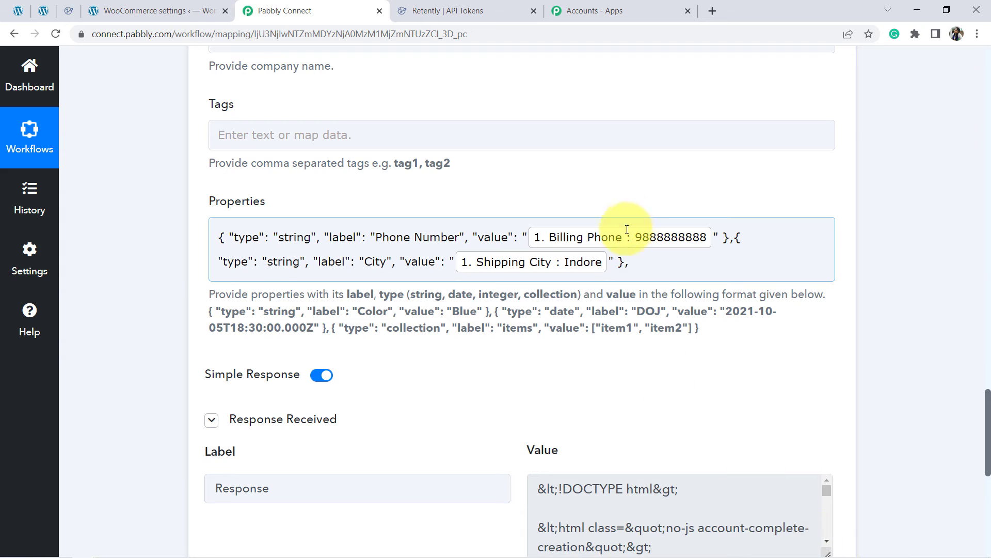
# Step: Remove the trailing comma after the City property, collapse the old response, and save and resend the test request
pyautogui.click(639, 263)
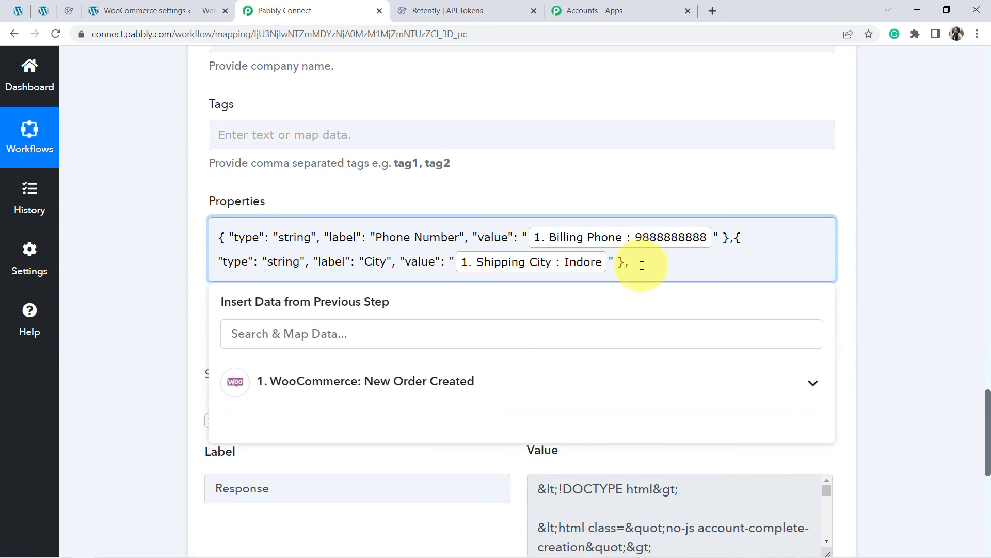
pyautogui.press('BackSpace')
pyautogui.click(181, 328)
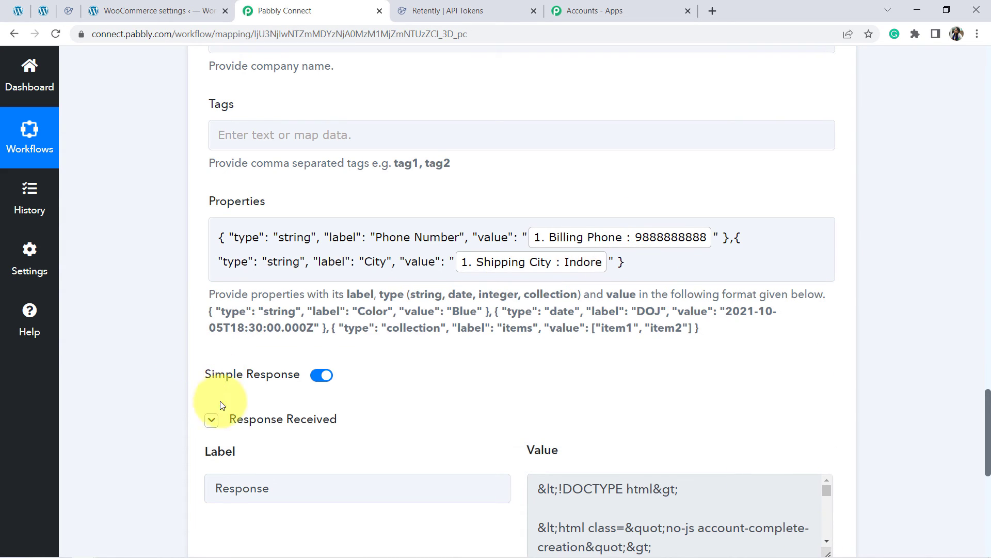
pyautogui.click(212, 421)
pyautogui.click(234, 459)
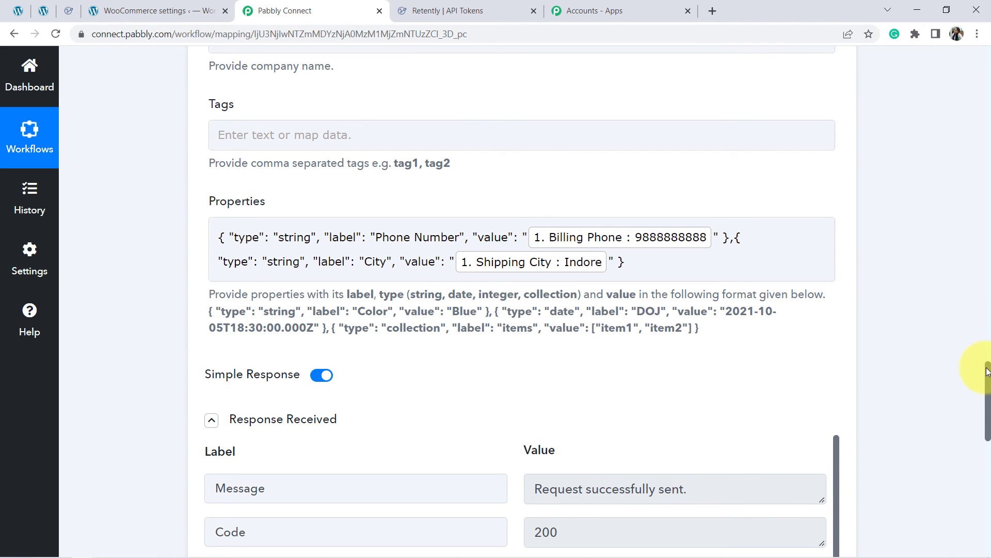
# Step: Review the new test response and reload the Retently contacts list to check for the customer from the order
pyautogui.scroll(-5, 988, 392)
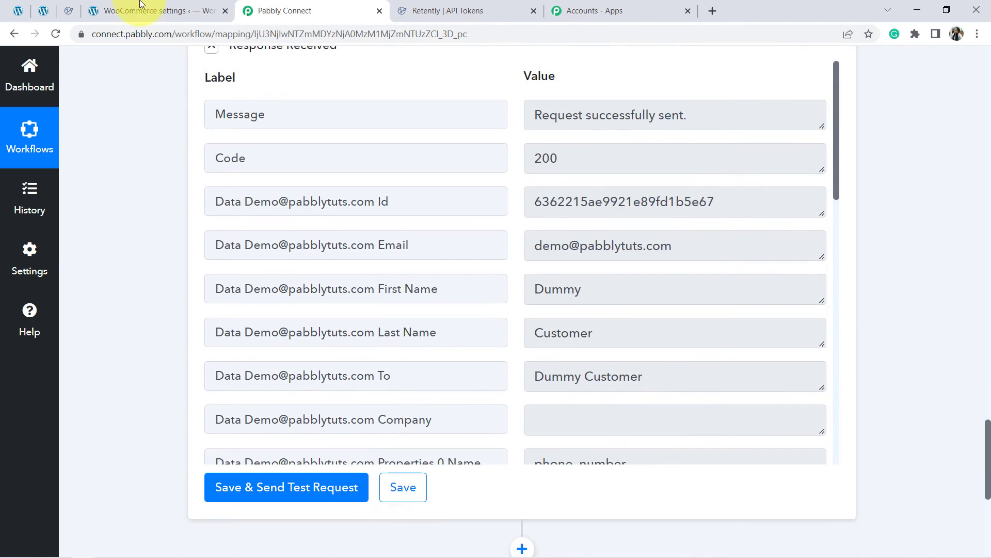
pyautogui.click(76, 6)
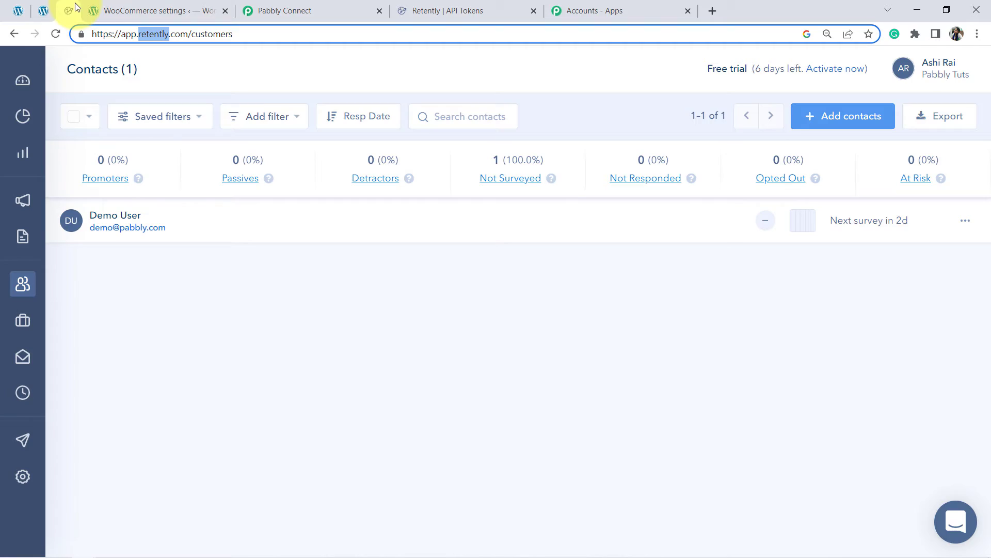
pyautogui.click(55, 34)
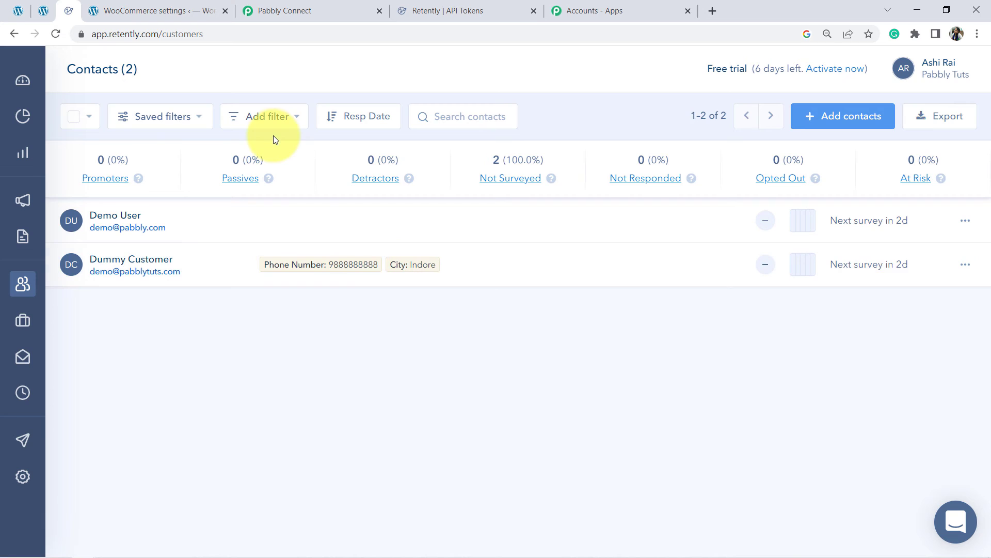
# Step: Open the WooCommerce store's shop page from the WordPress admin in a new tab and view it
pyautogui.click(43, 13)
pyautogui.moveTo(78, 59)
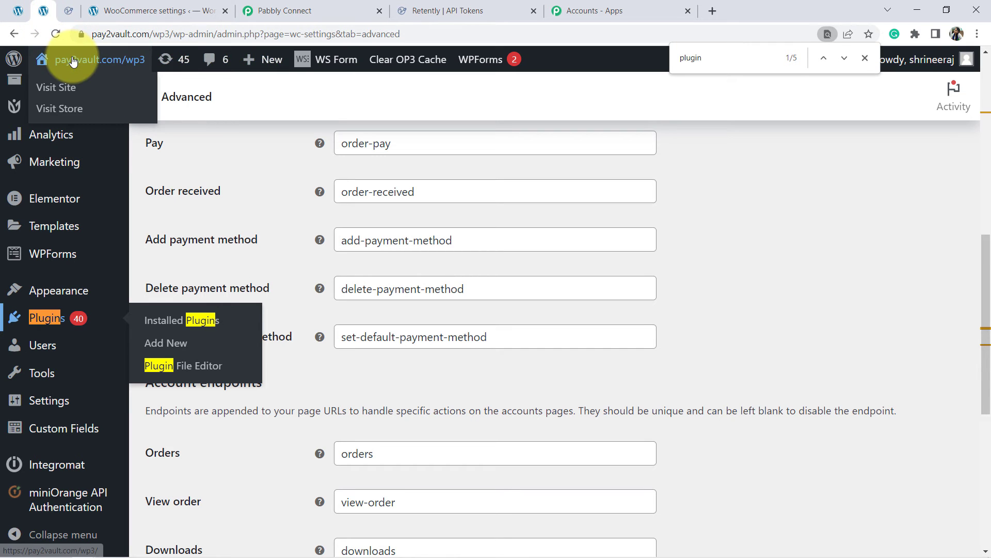
pyautogui.rightClick(52, 106)
pyautogui.click(75, 117)
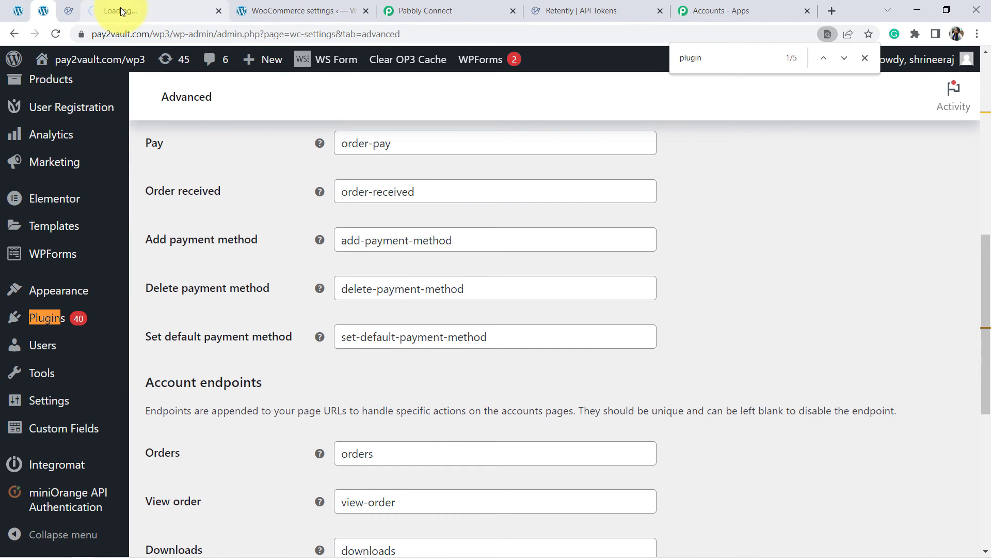
pyautogui.click(120, 11)
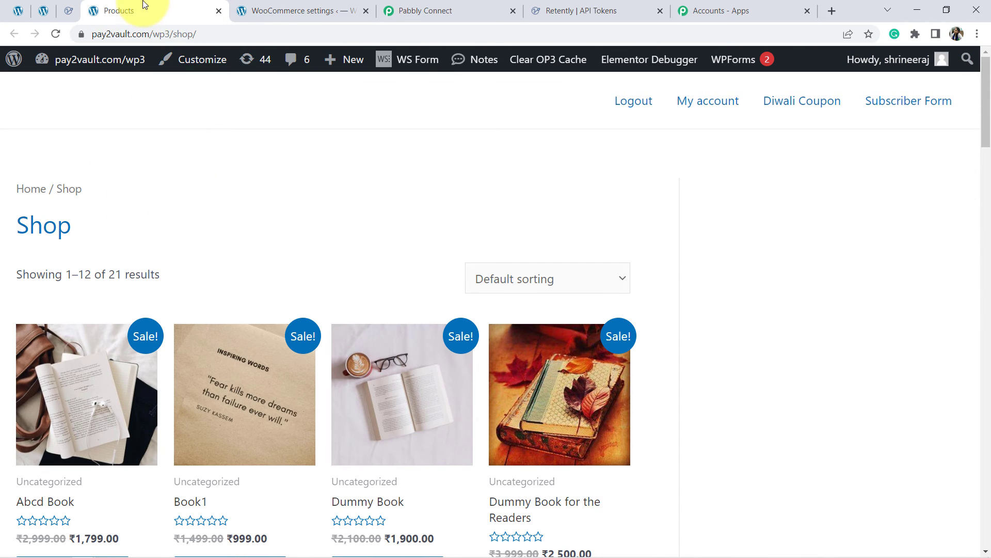
# Step: Revisit the Retently contacts, return to Pabbly Connect, and collapse the WooCommerce trigger and Retently action steps
pyautogui.click(67, 11)
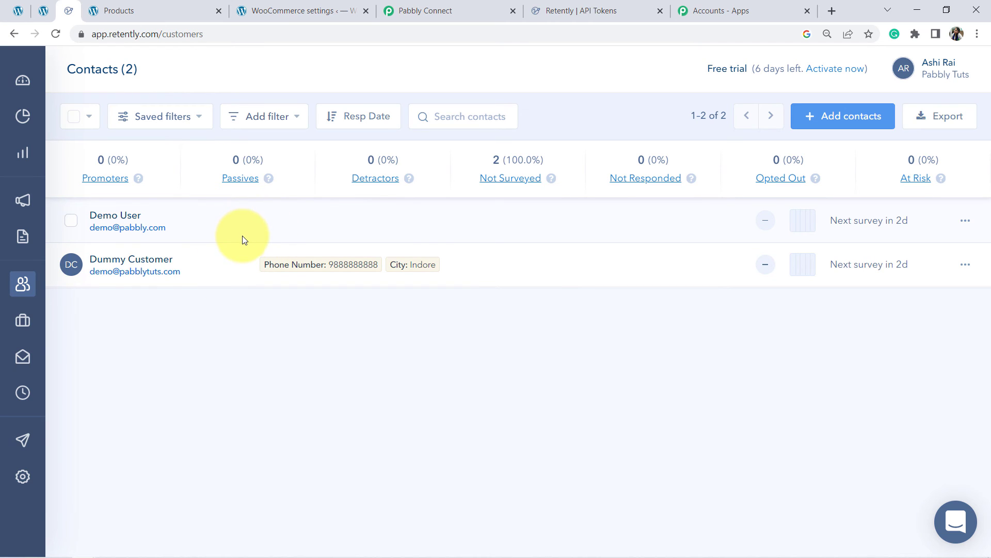
pyautogui.click(382, 4)
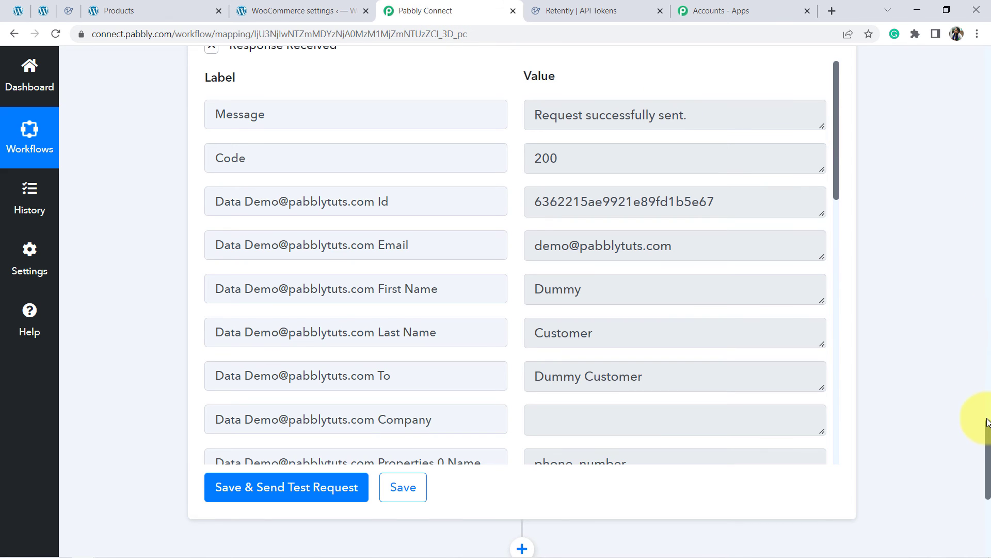
pyautogui.moveTo(985, 449); pyautogui.dragTo(976, 49)
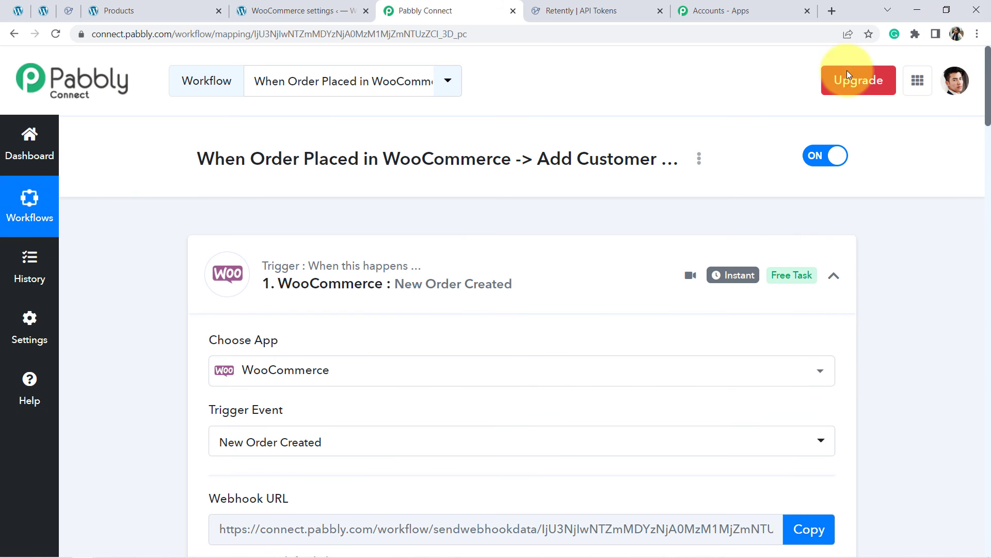
pyautogui.click(420, 283)
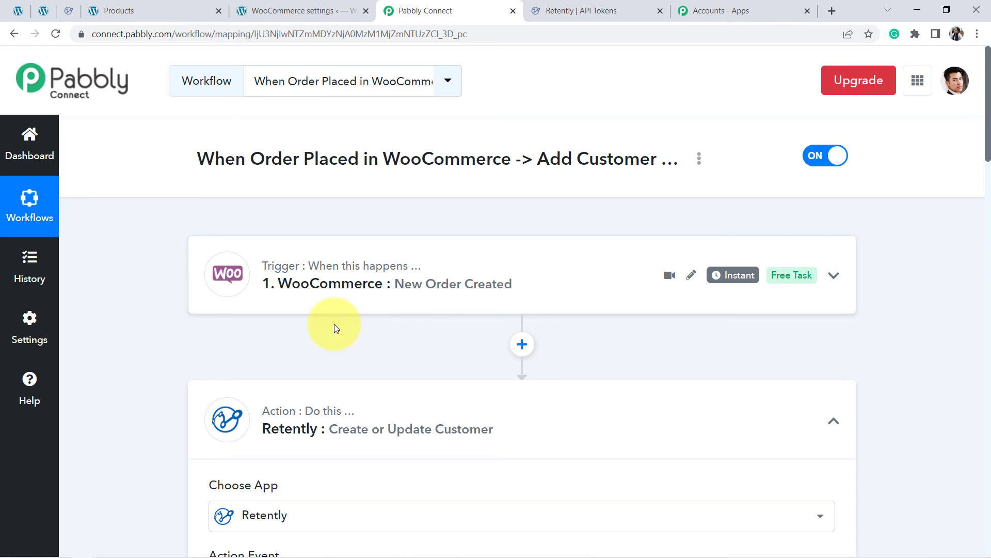
pyautogui.click(328, 435)
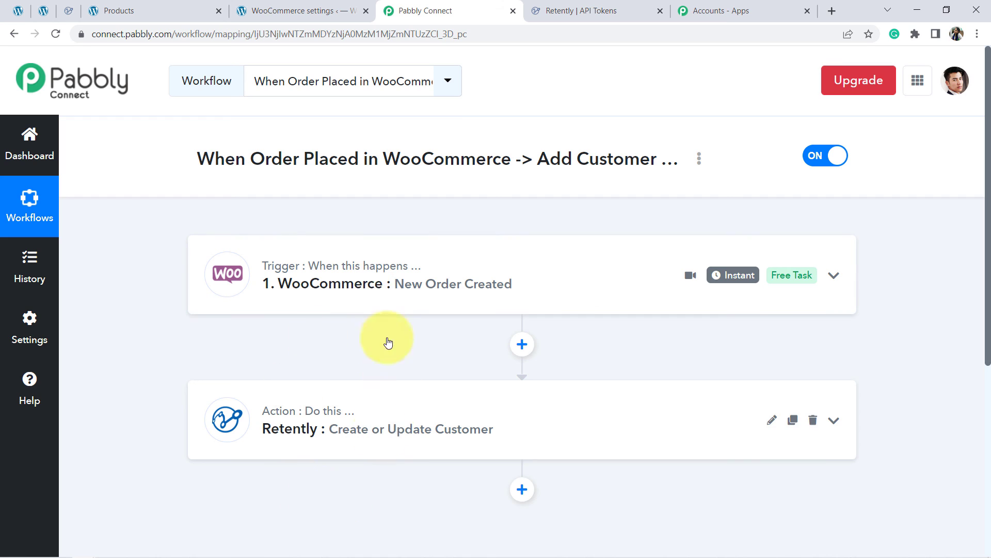
# Step: Generate a share link for the WooCommerce-to-Retently workflow and select the entire link
pyautogui.click(699, 159)
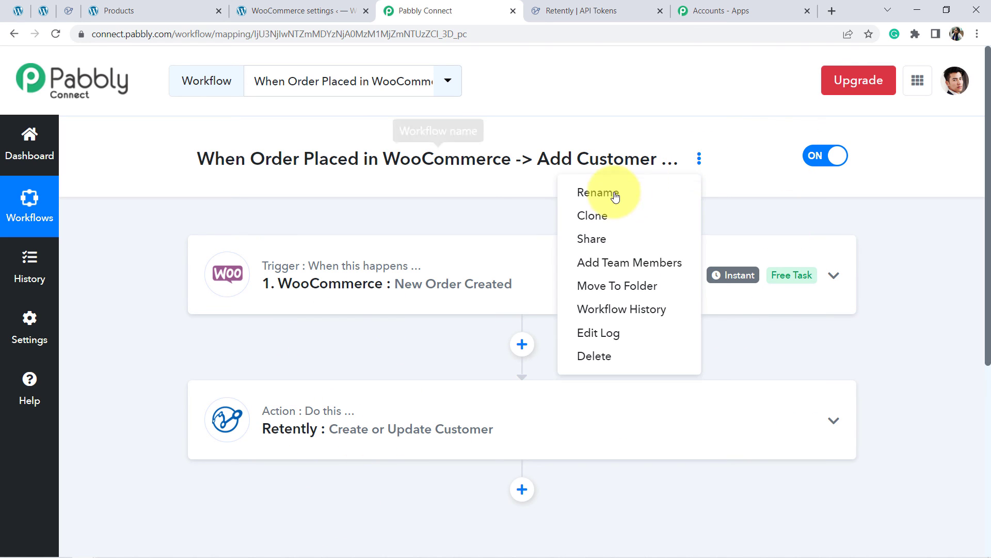
pyautogui.click(670, 215)
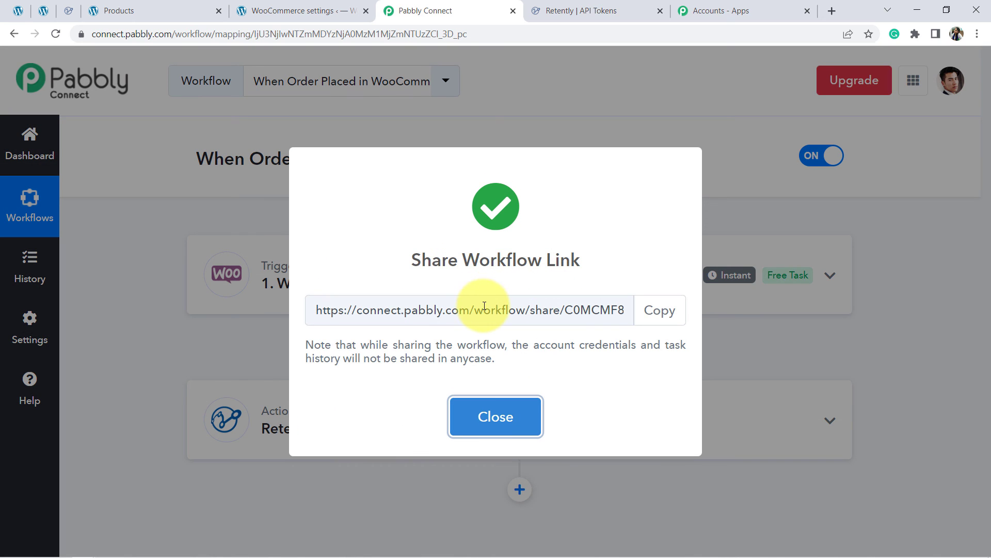
pyautogui.doubleClick(481, 310)
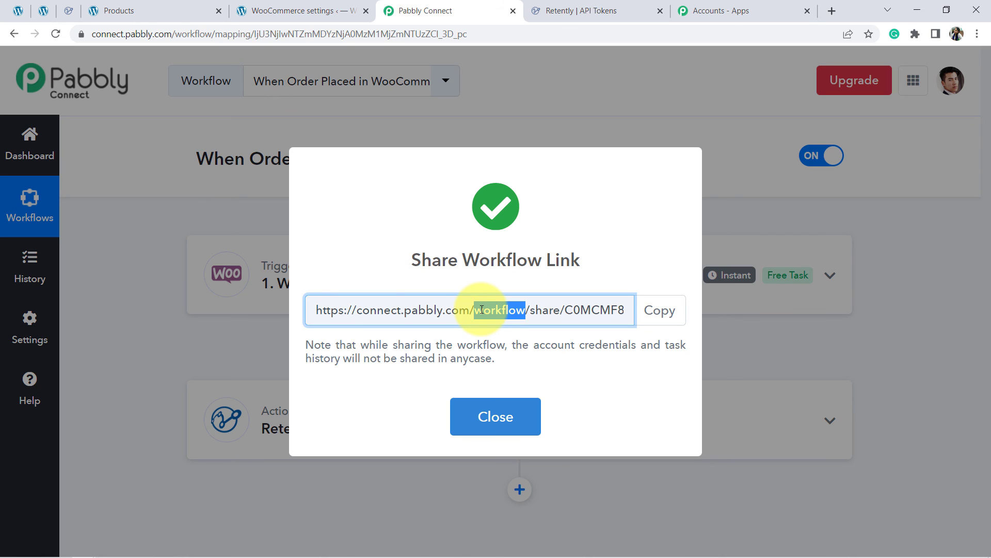
pyautogui.tripleClick(482, 309)
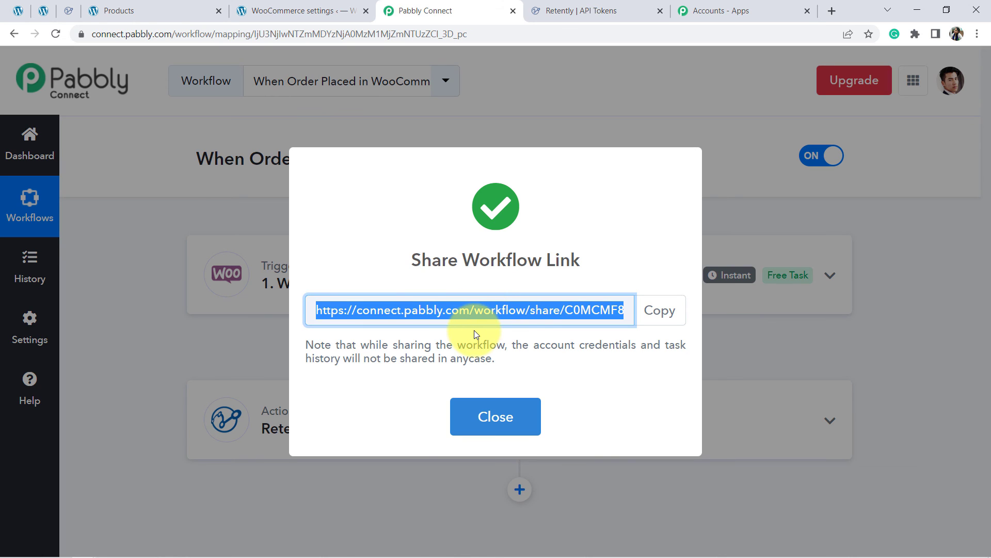